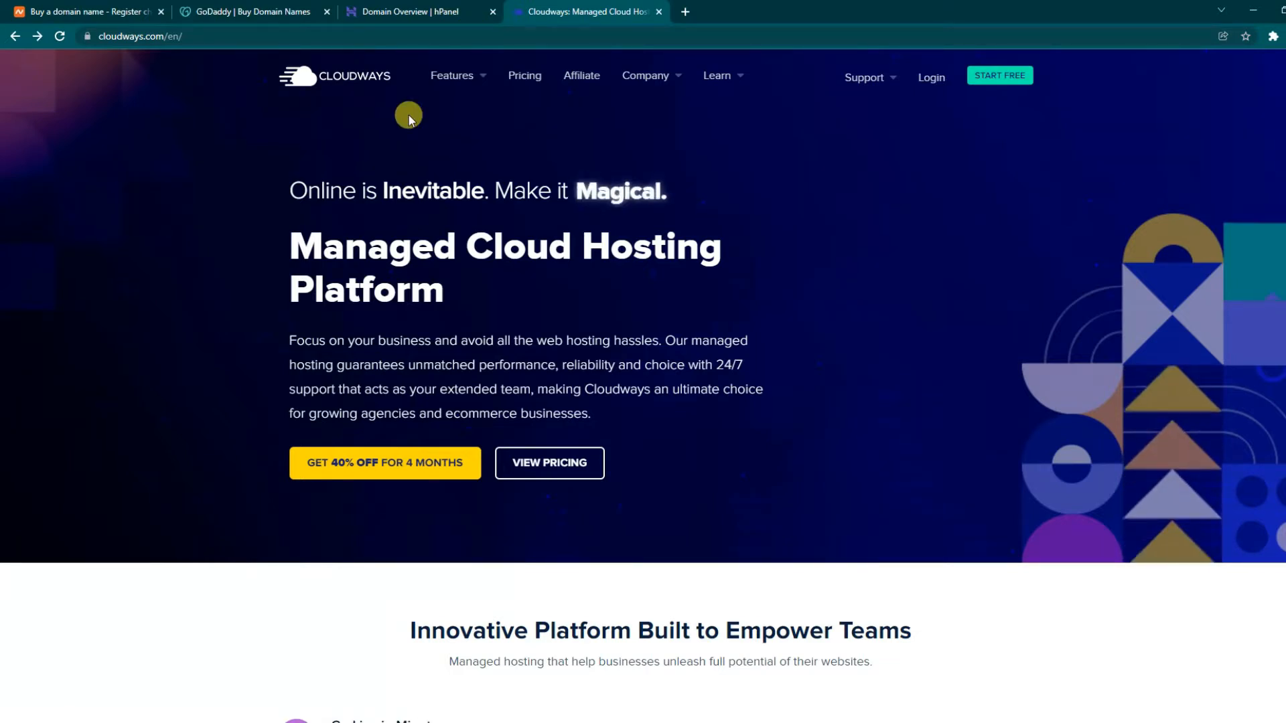
- Go to the Cloudways pricing page and scroll down it
left_click(529, 79)
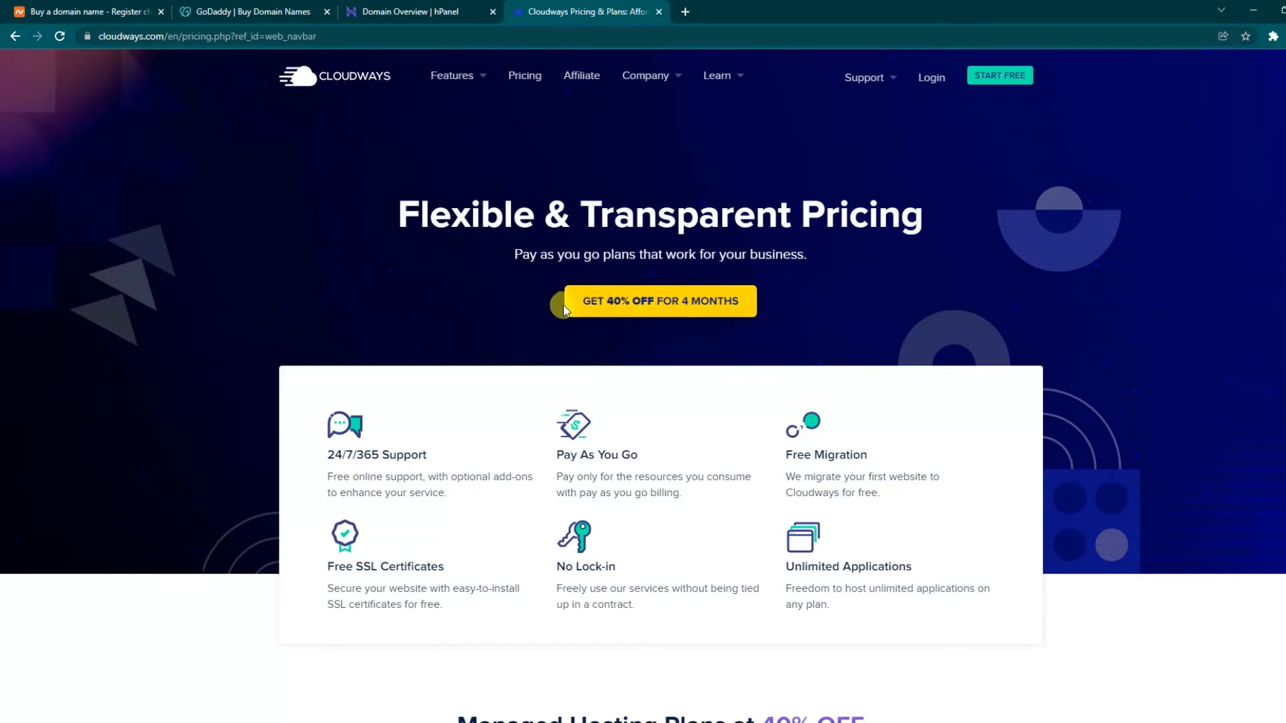
scroll(788, 304, "down", 1)
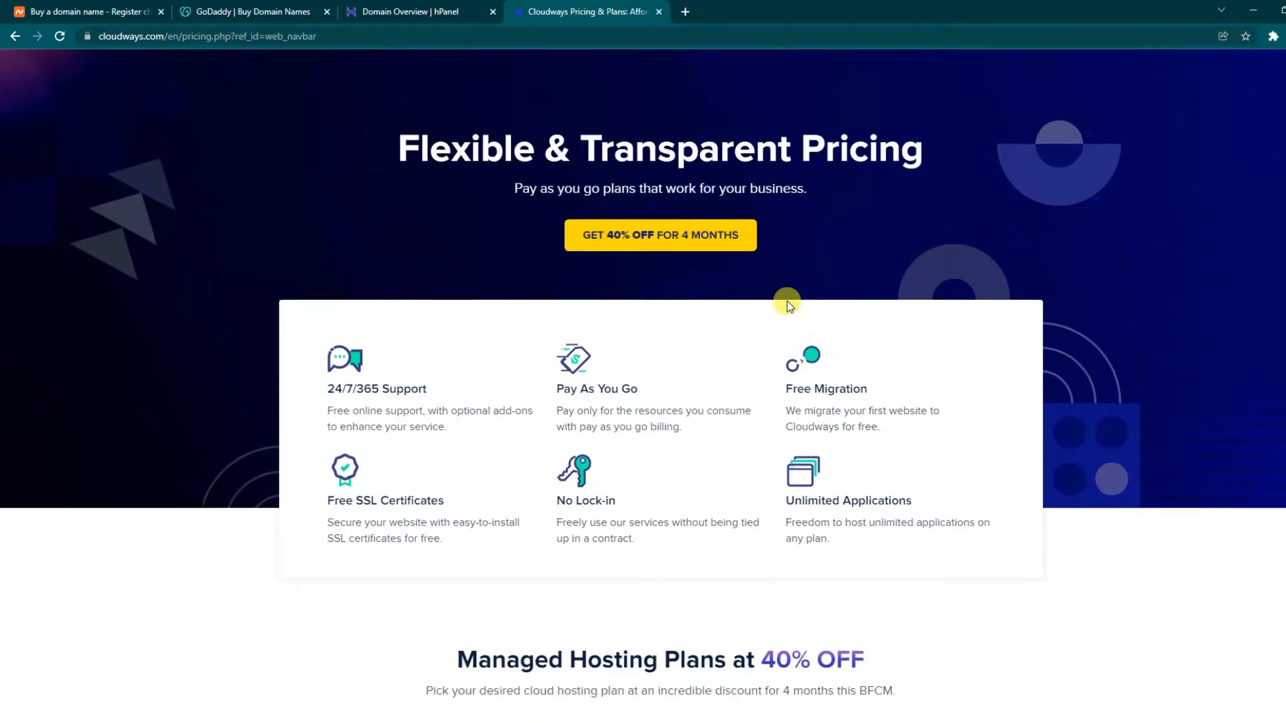
scroll(787, 300, "down", 1)
- Review the 24/7/365 Support, Free Migration, Free SSL and No Lock-in features, reaching the $12–$96 plans
left_click_drag(319, 315, 551, 311)
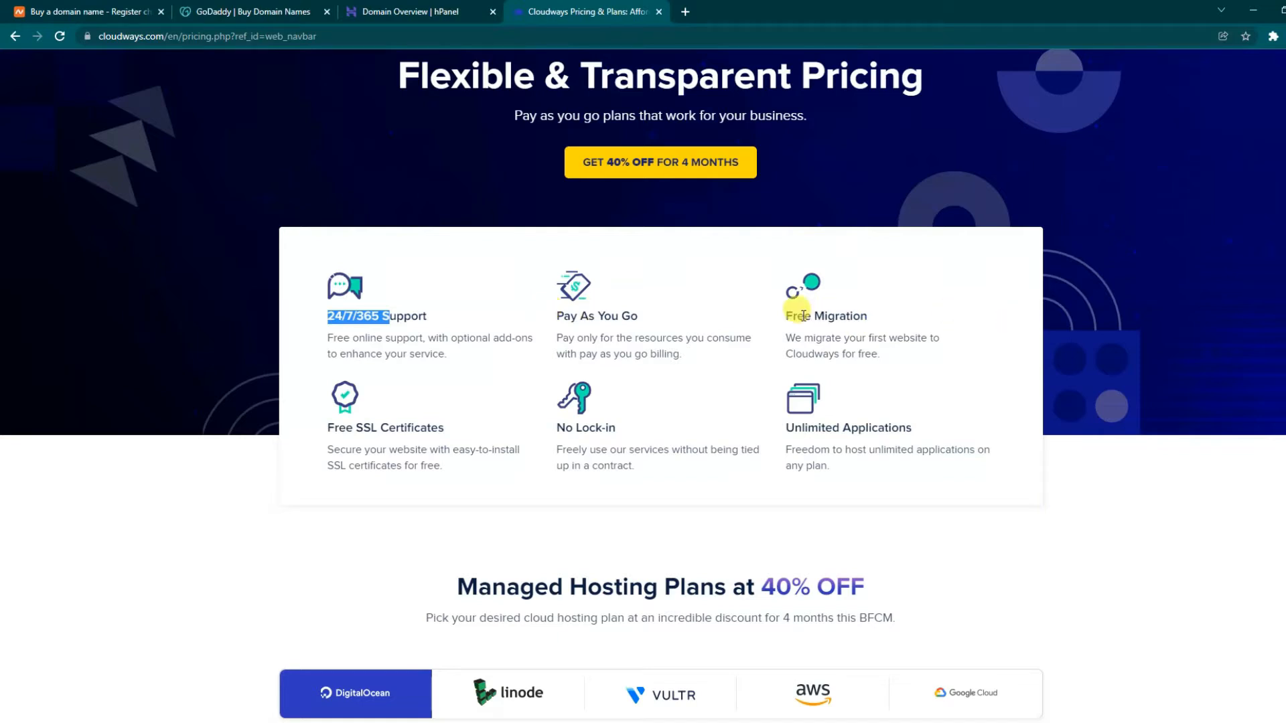
left_click_drag(785, 315, 887, 317)
left_click_drag(334, 428, 474, 435)
left_click_drag(560, 430, 953, 425)
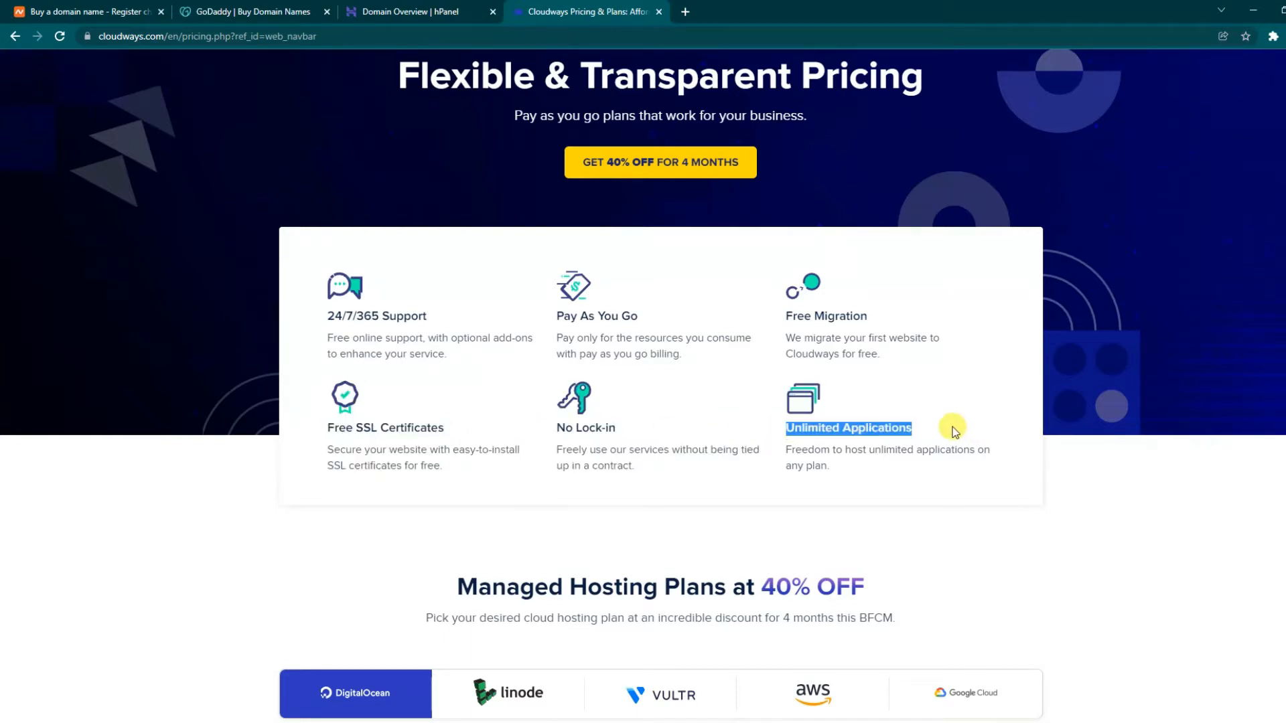
left_click(954, 415)
scroll(954, 416, "down", 3)
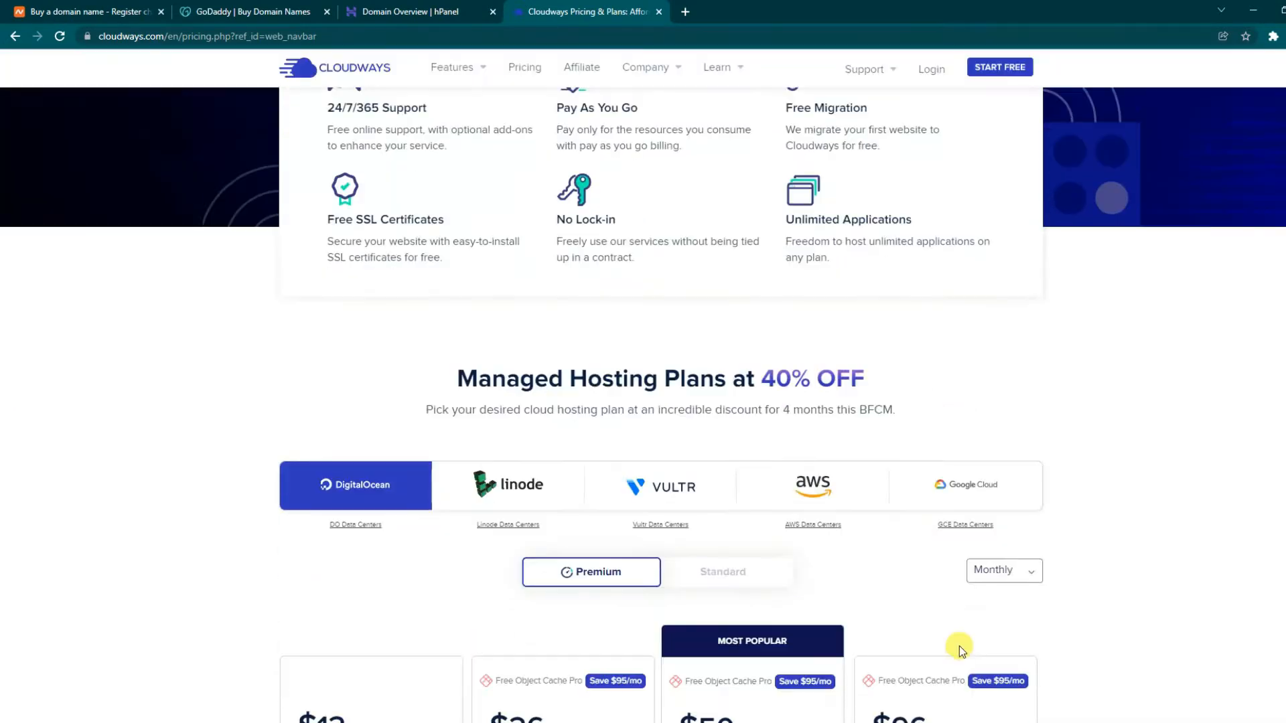
scroll(946, 588, "down", 4)
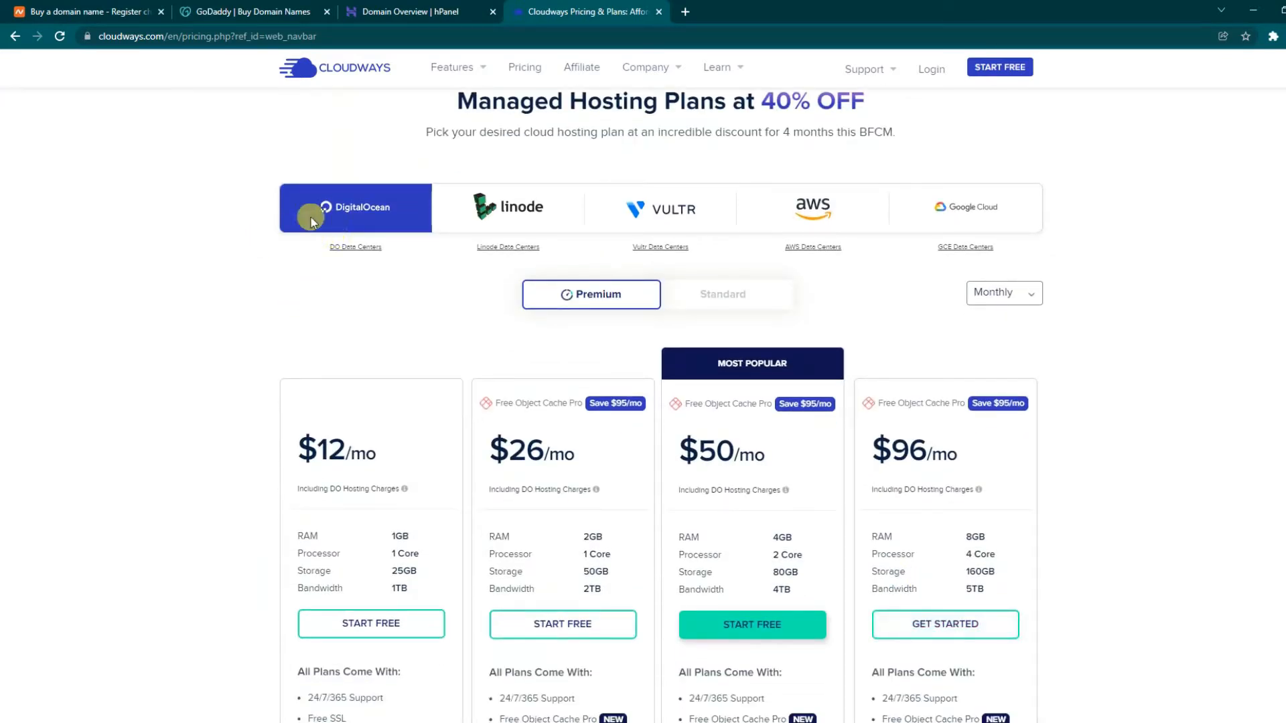
left_click(516, 209)
left_click(690, 220)
left_click(812, 208)
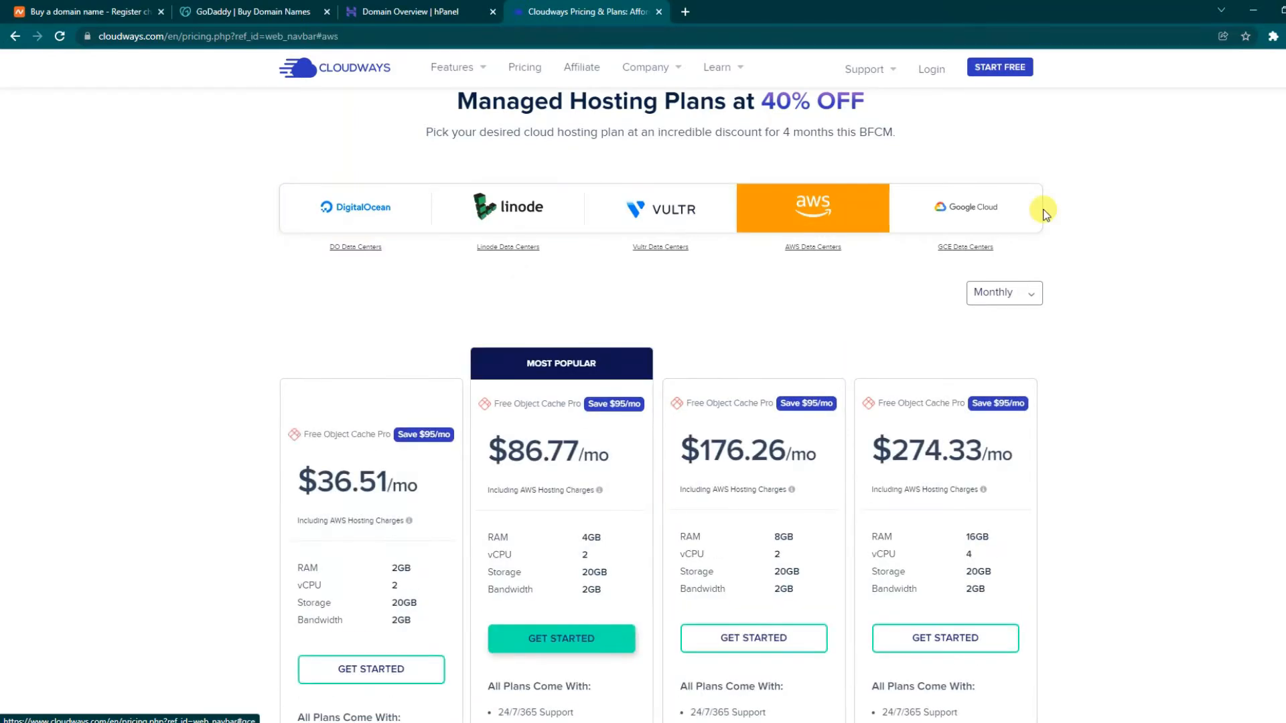
left_click(1011, 208)
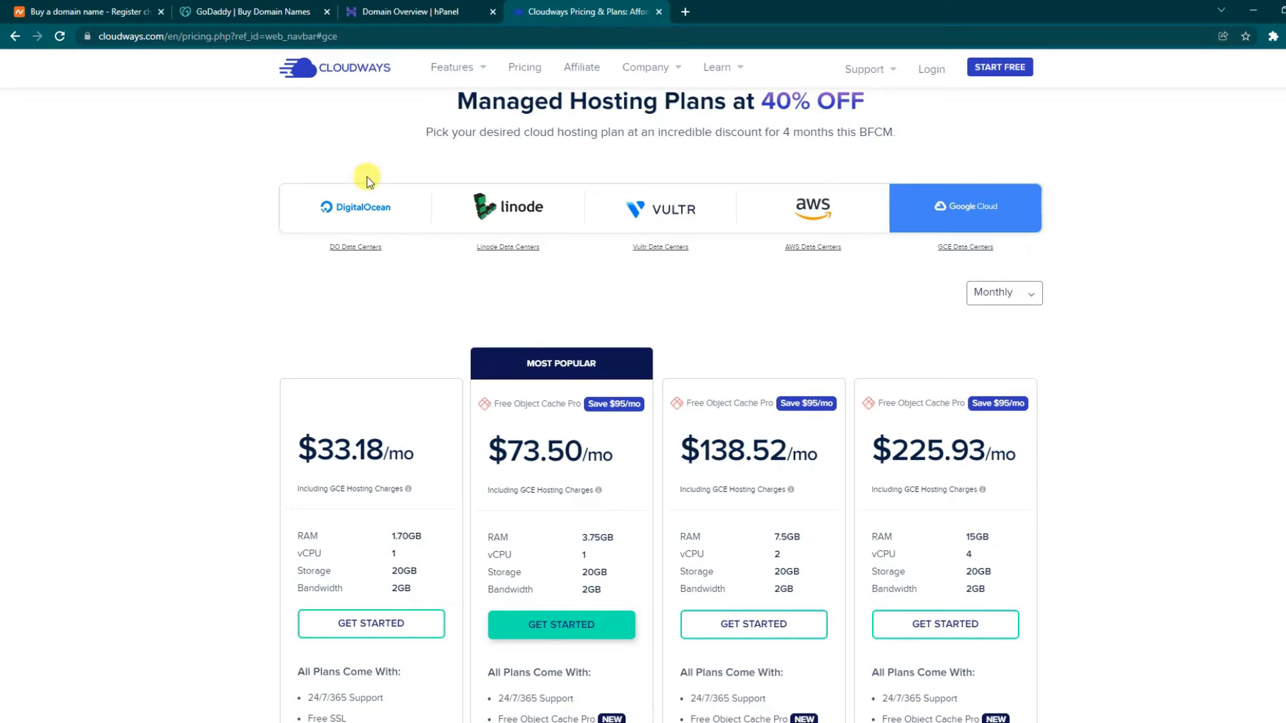
left_click(303, 225)
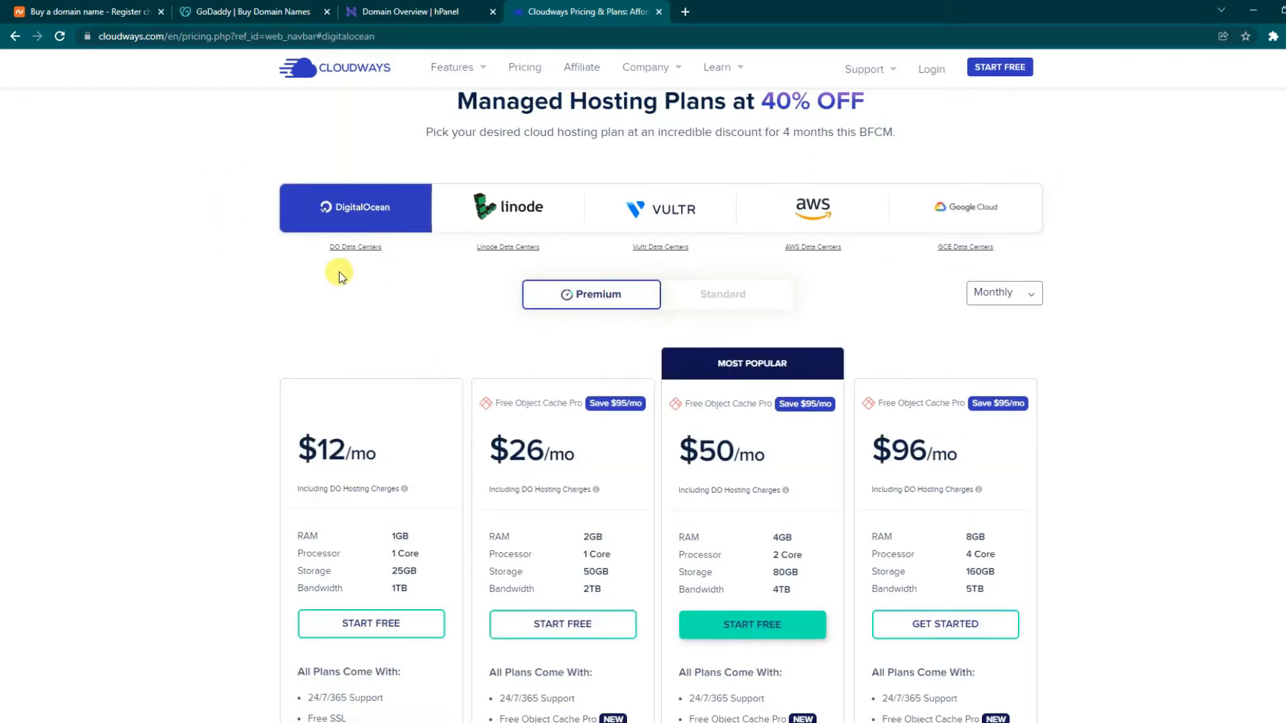
scroll(337, 272, "down", 1)
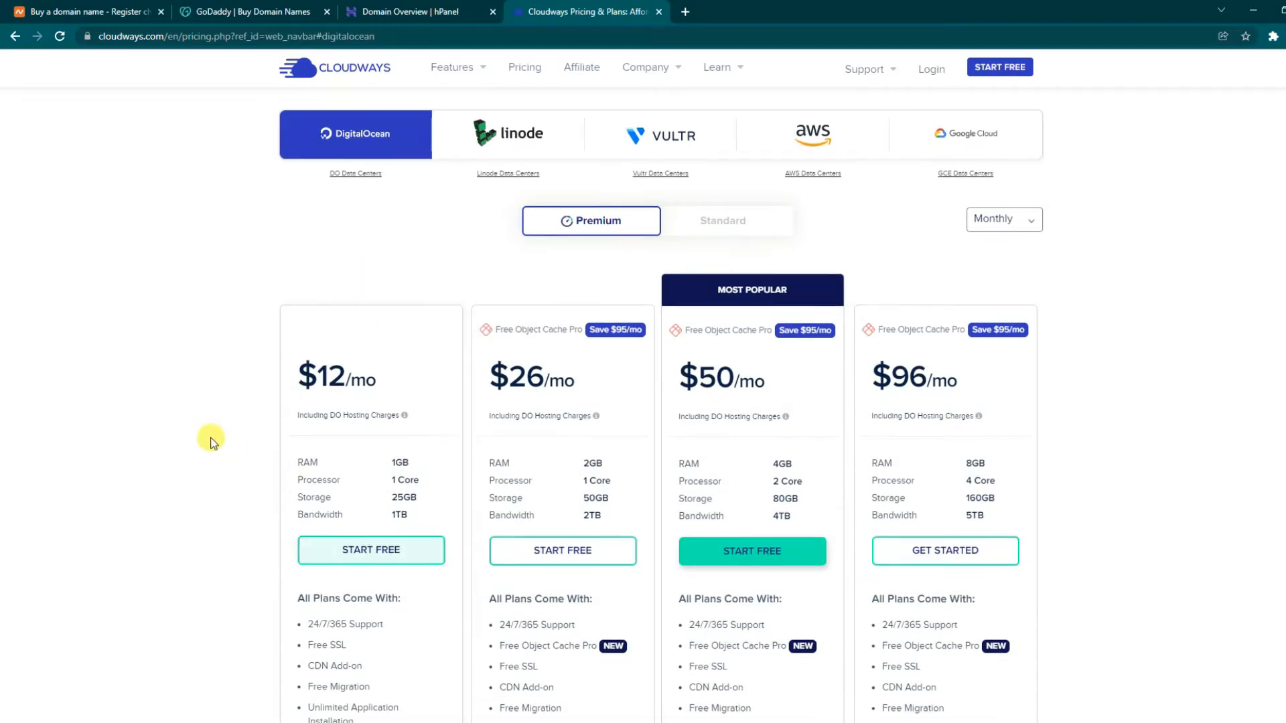
scroll(210, 439, "down", 1)
scroll(194, 404, "up", 1)
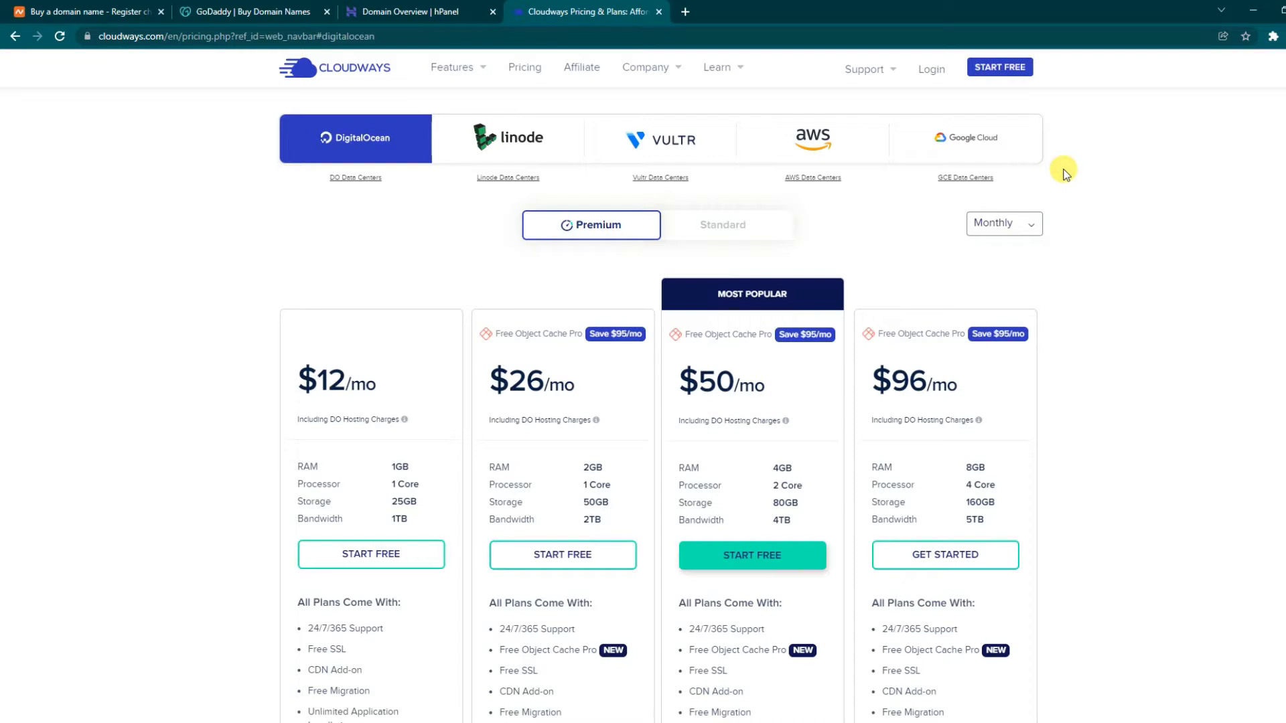
left_click(741, 227)
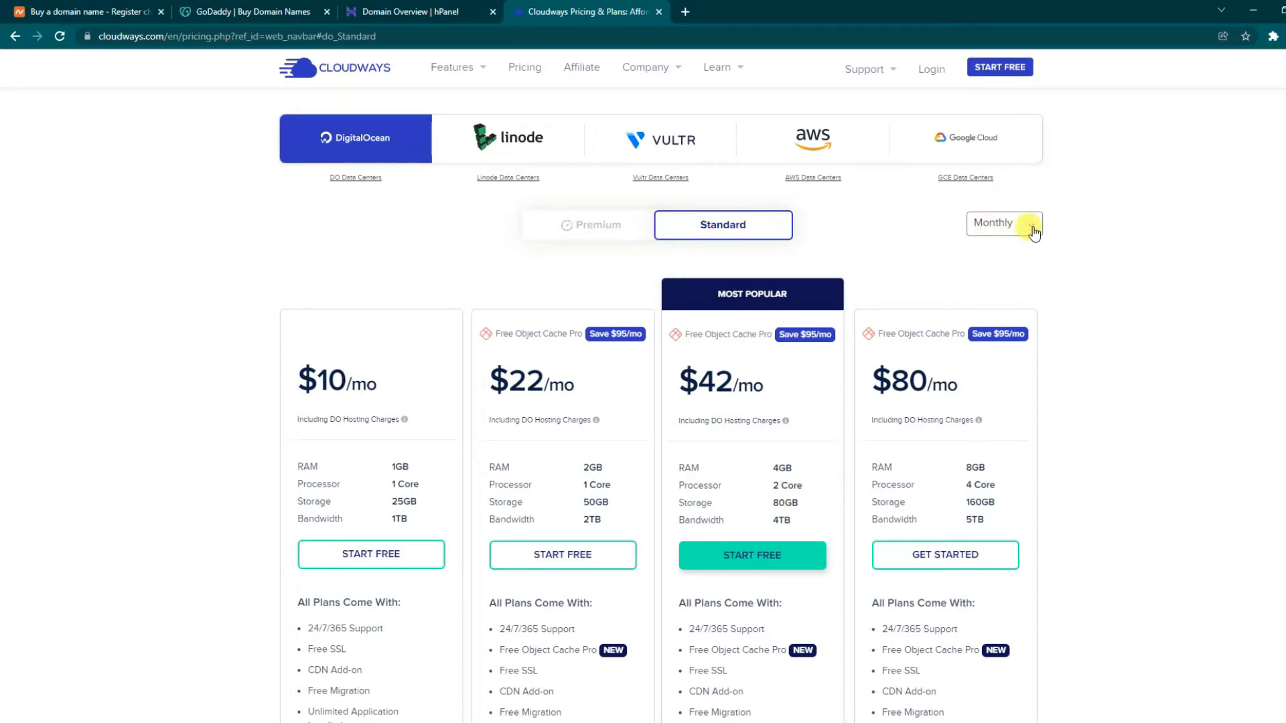
left_click(998, 222)
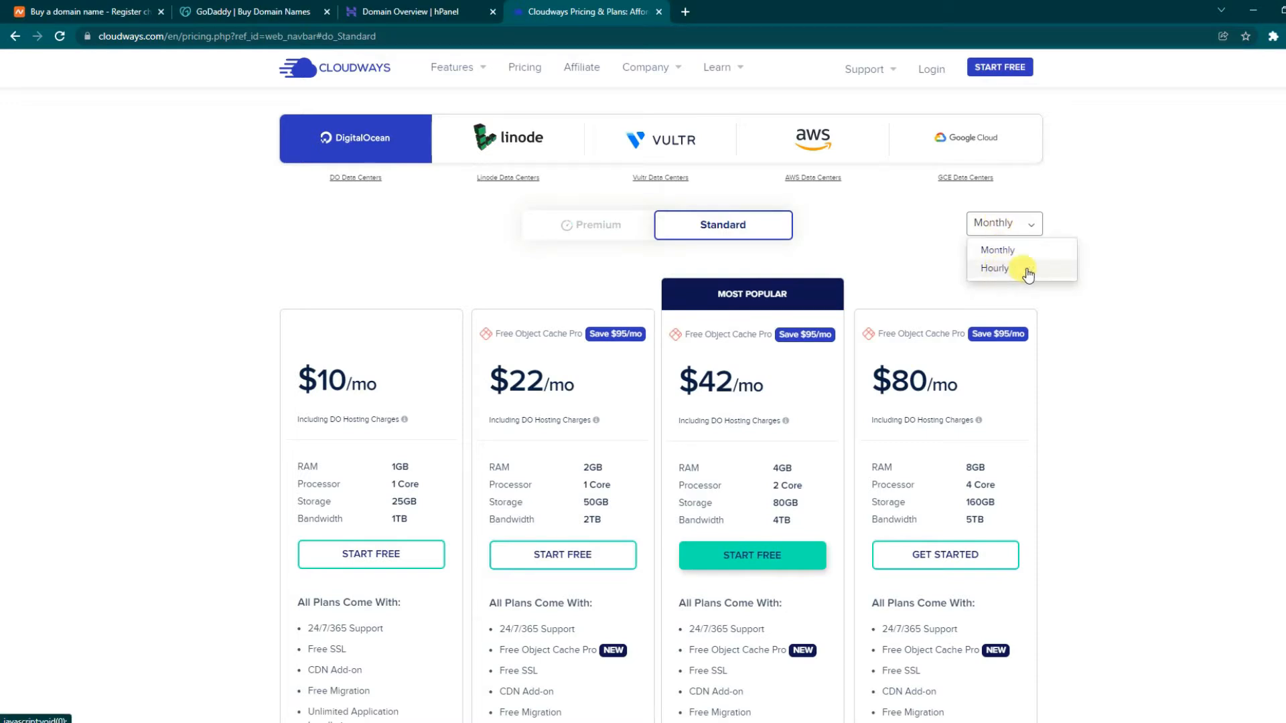
left_click(901, 246)
left_click(566, 223)
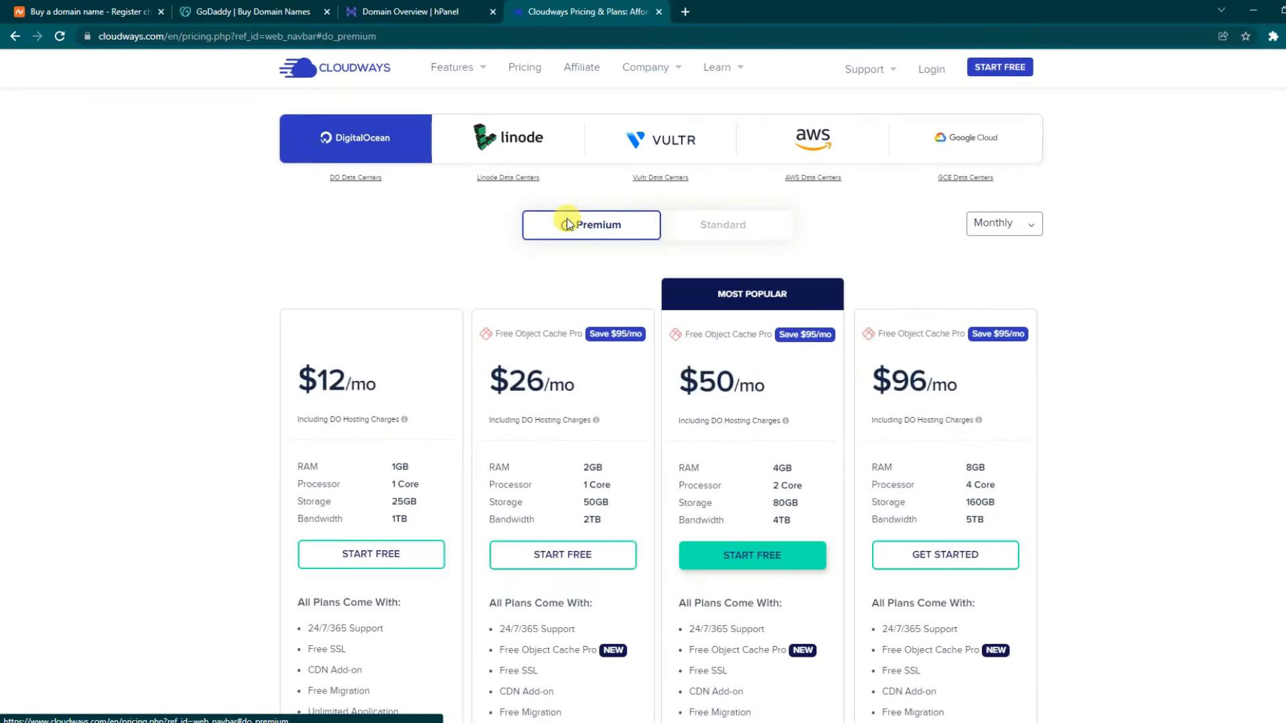
scroll(322, 241, "up", 1)
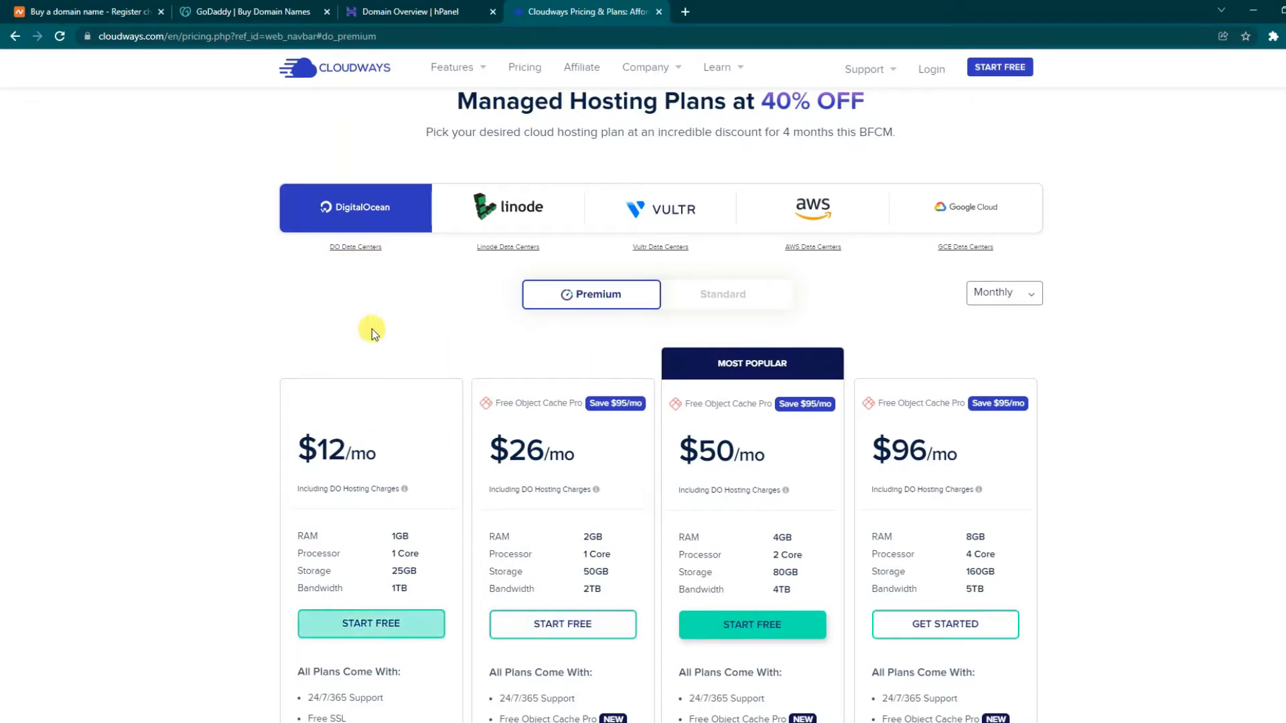
scroll(372, 328, "down", 1)
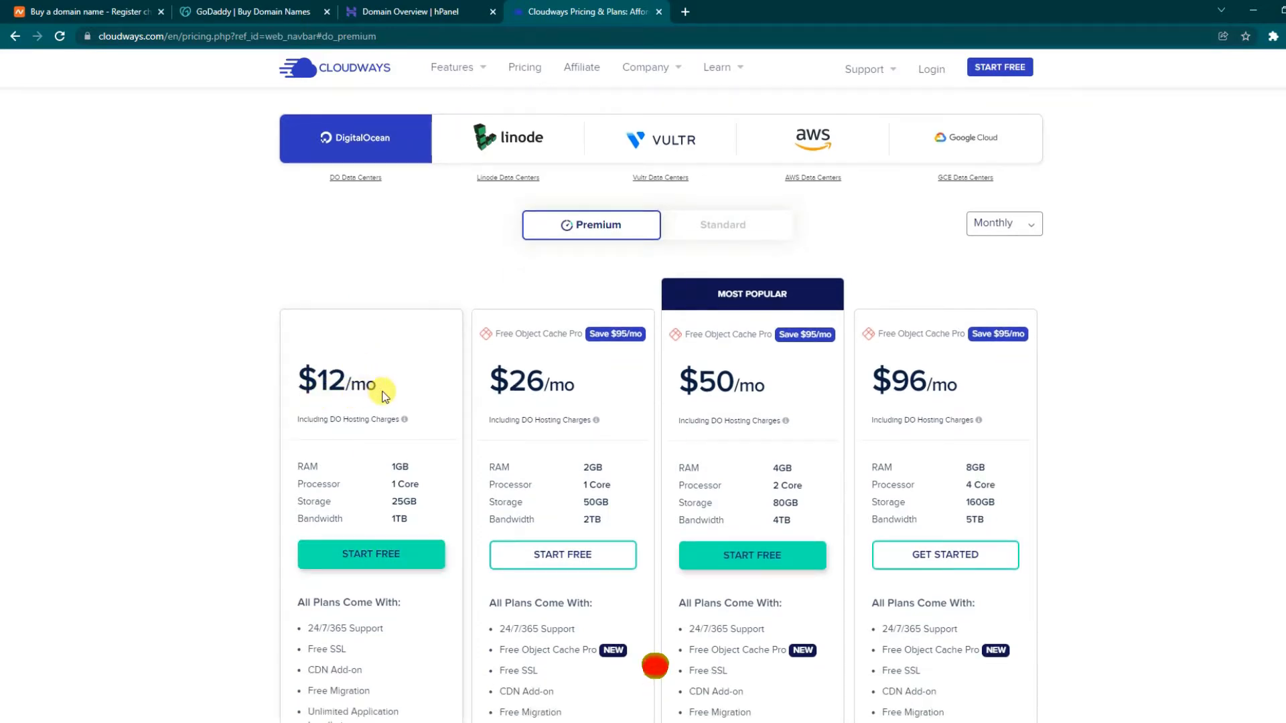
scroll(392, 489, "down", 3)
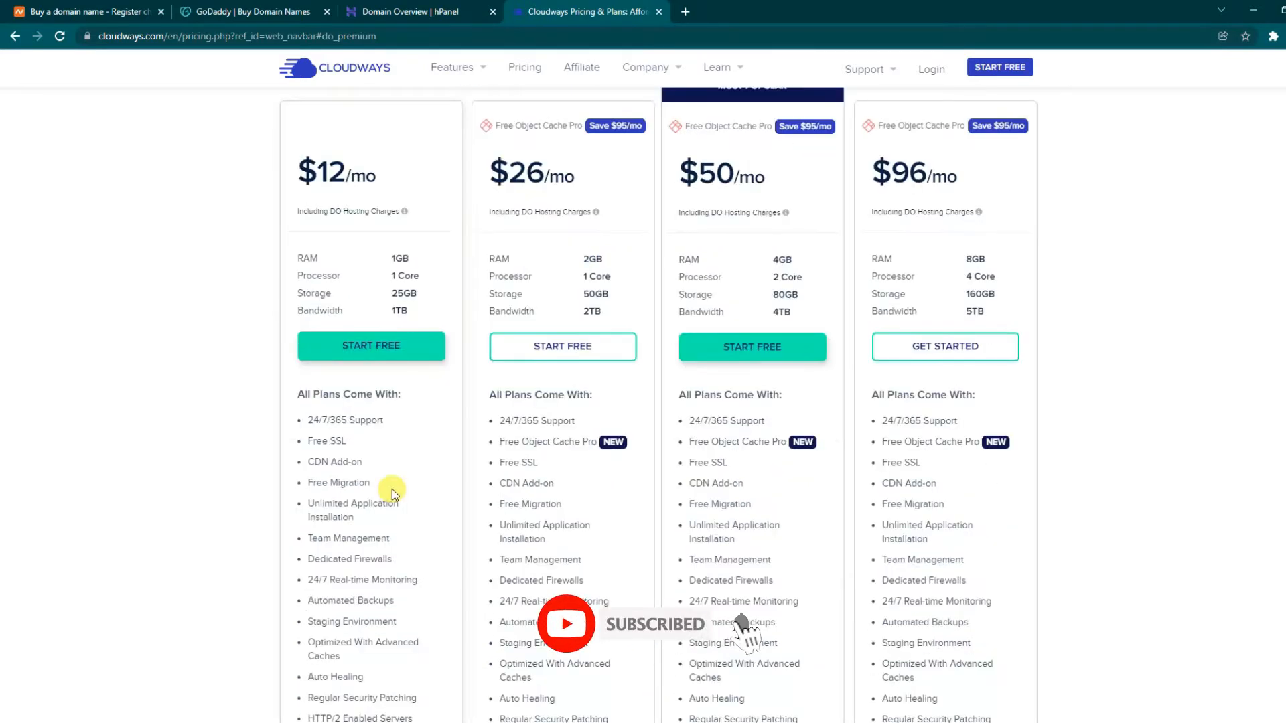
scroll(392, 489, "up", 4)
scroll(392, 489, "up", 4)
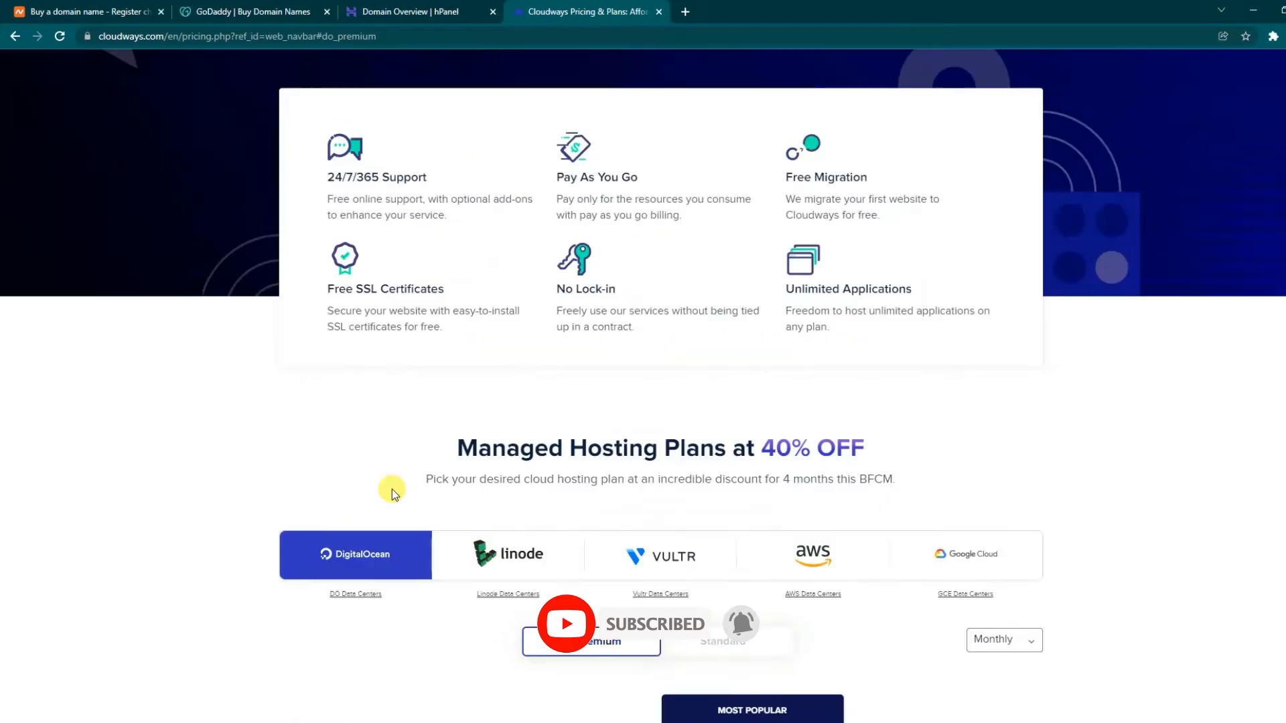
scroll(391, 489, "down", 7)
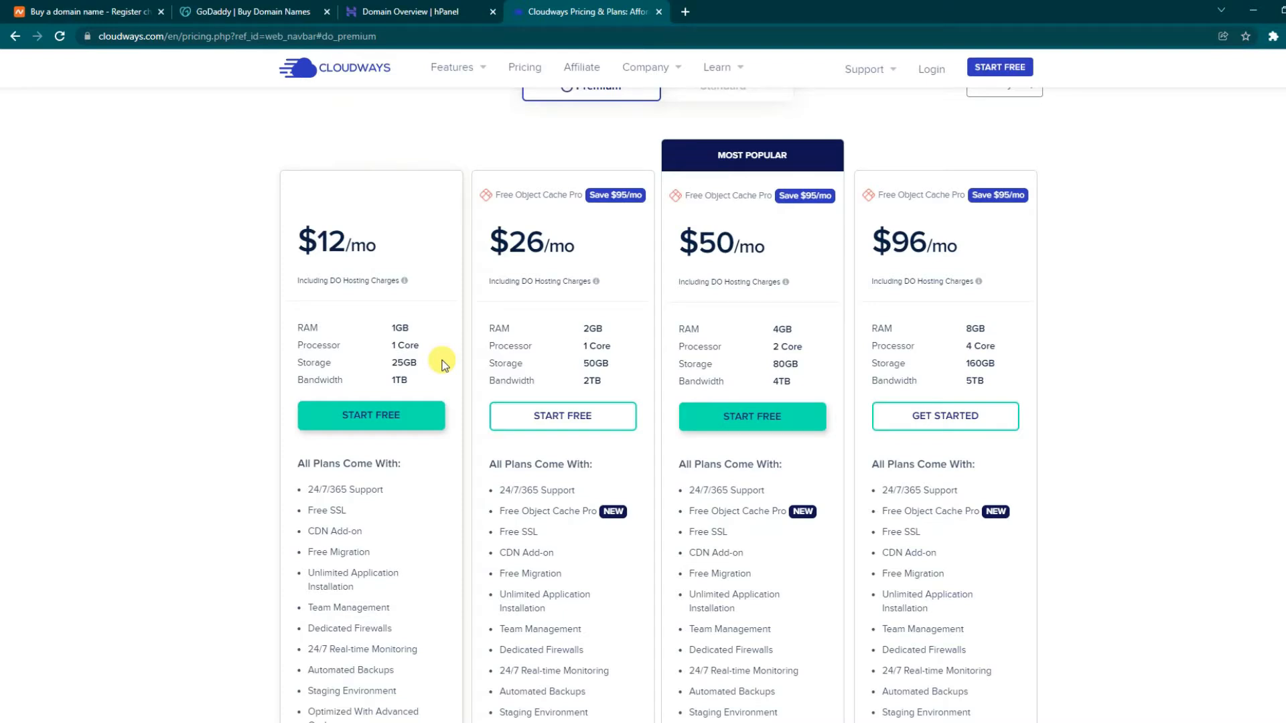
scroll(442, 365, "up", 4)
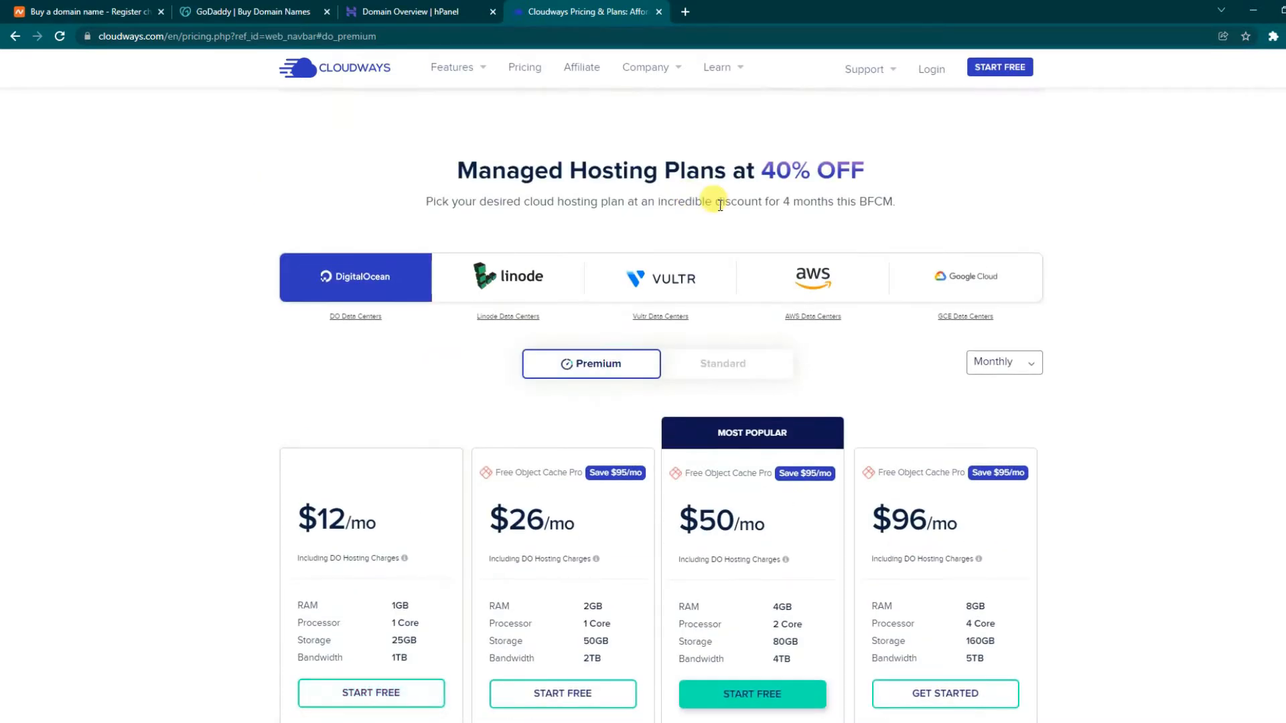
scroll(720, 206, "down", 2)
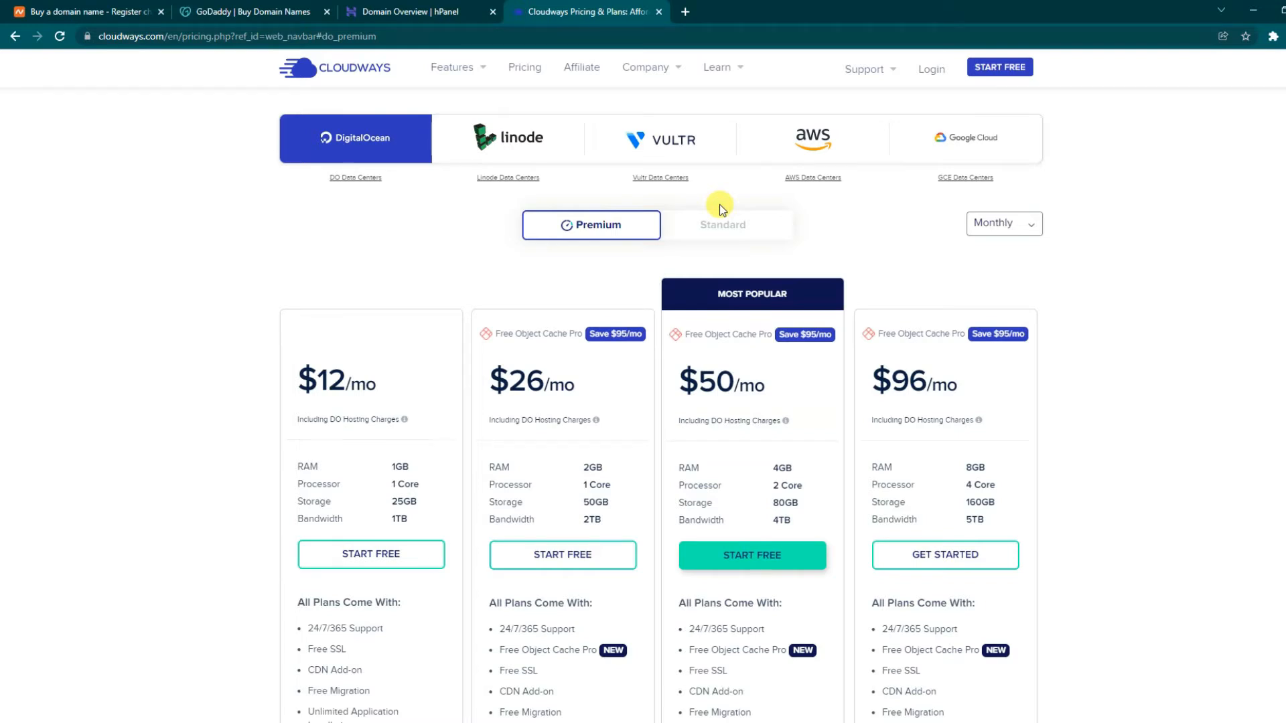
scroll(743, 283, "down", 2)
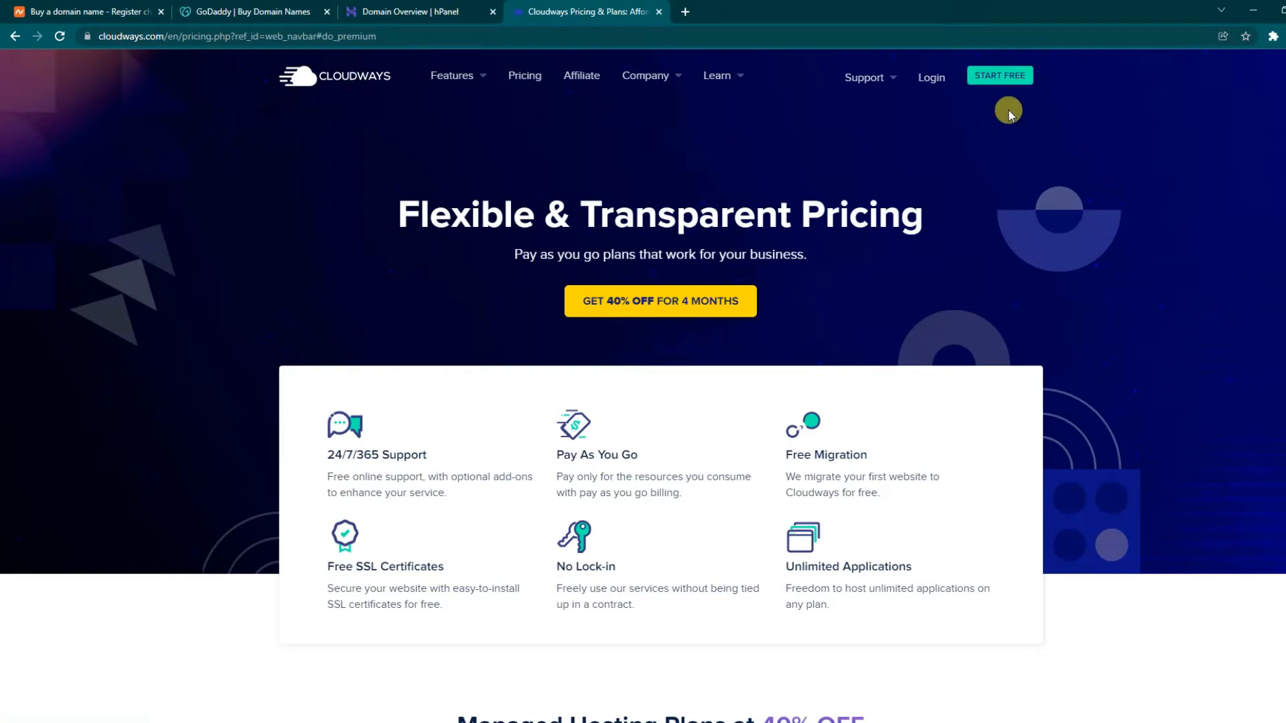
- Use the navbar's START FREE button to reach the free registration form
left_click(999, 77)
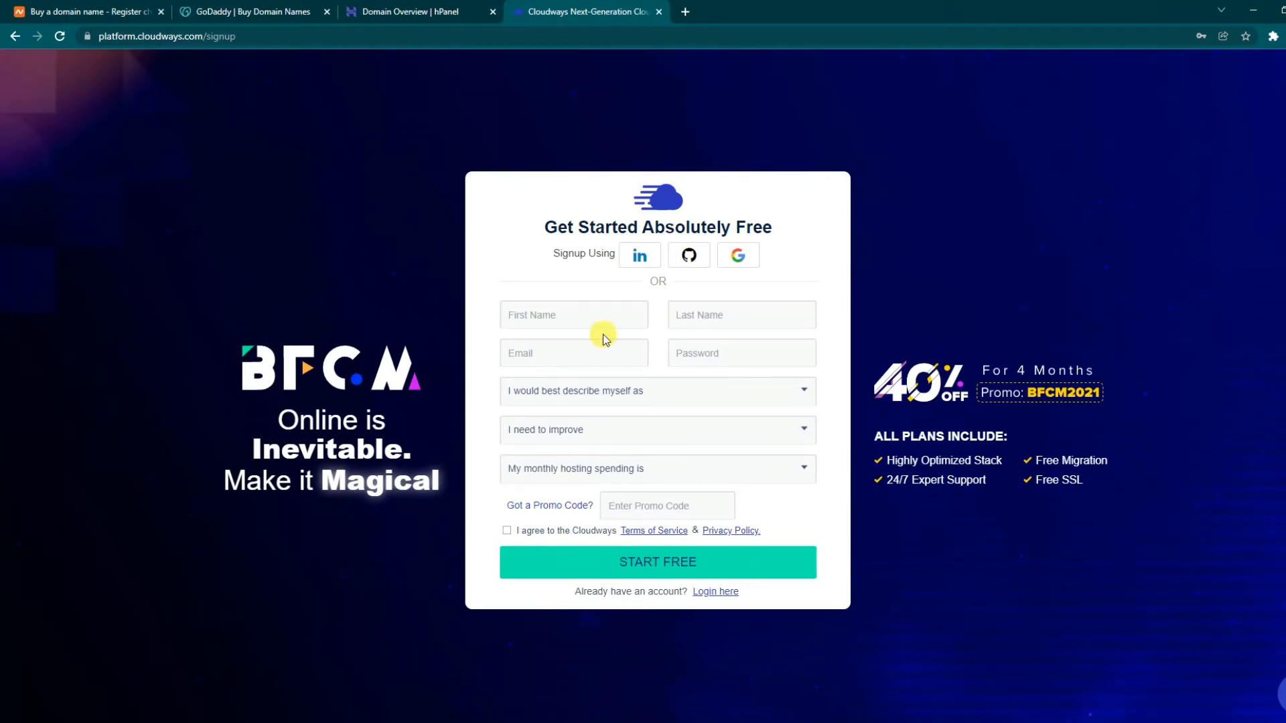
- Browse the sign-up form's name, email, password and profile dropdown fields without filling them
left_click(581, 319)
left_click(703, 315)
left_click(585, 361)
left_click(763, 365)
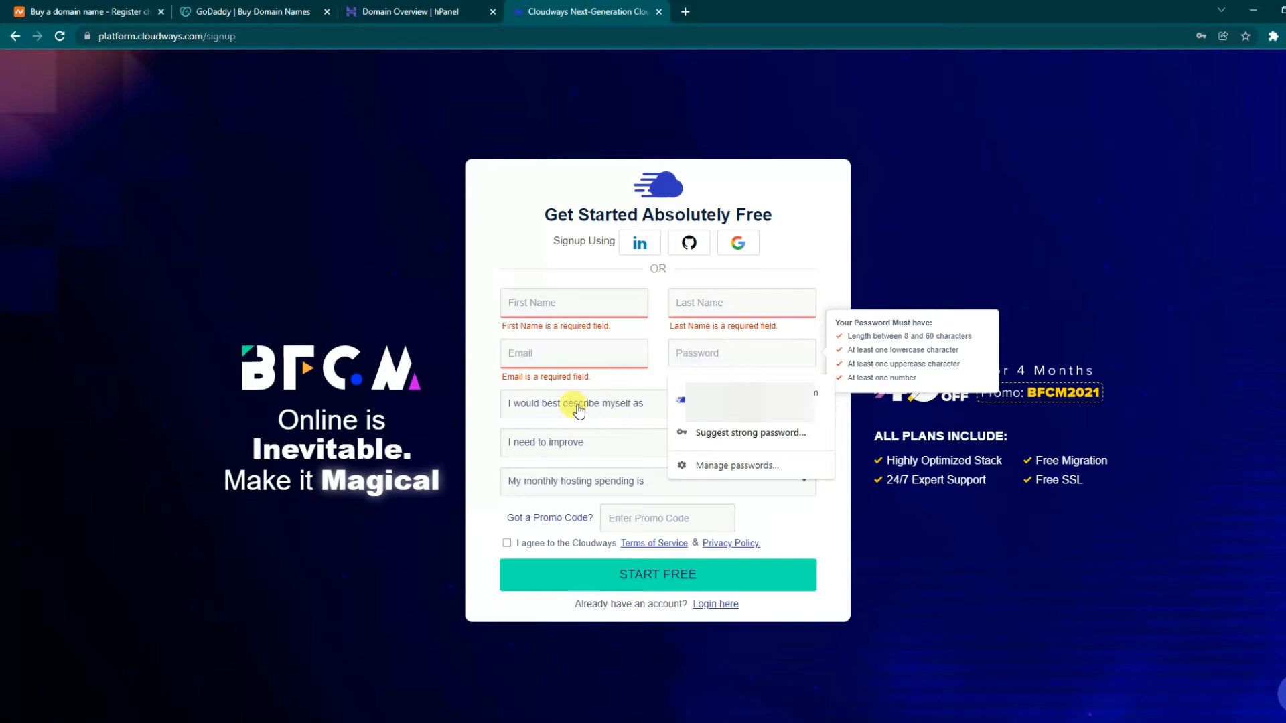
left_click(478, 392)
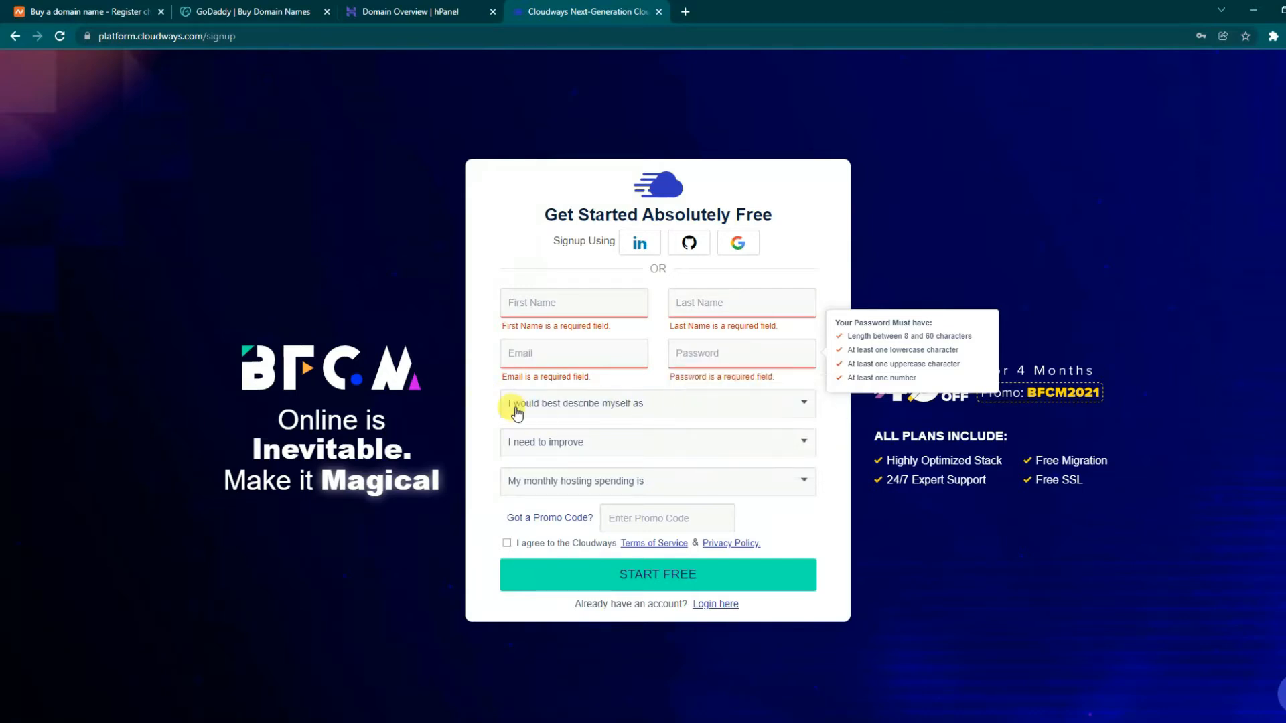
left_click(552, 410)
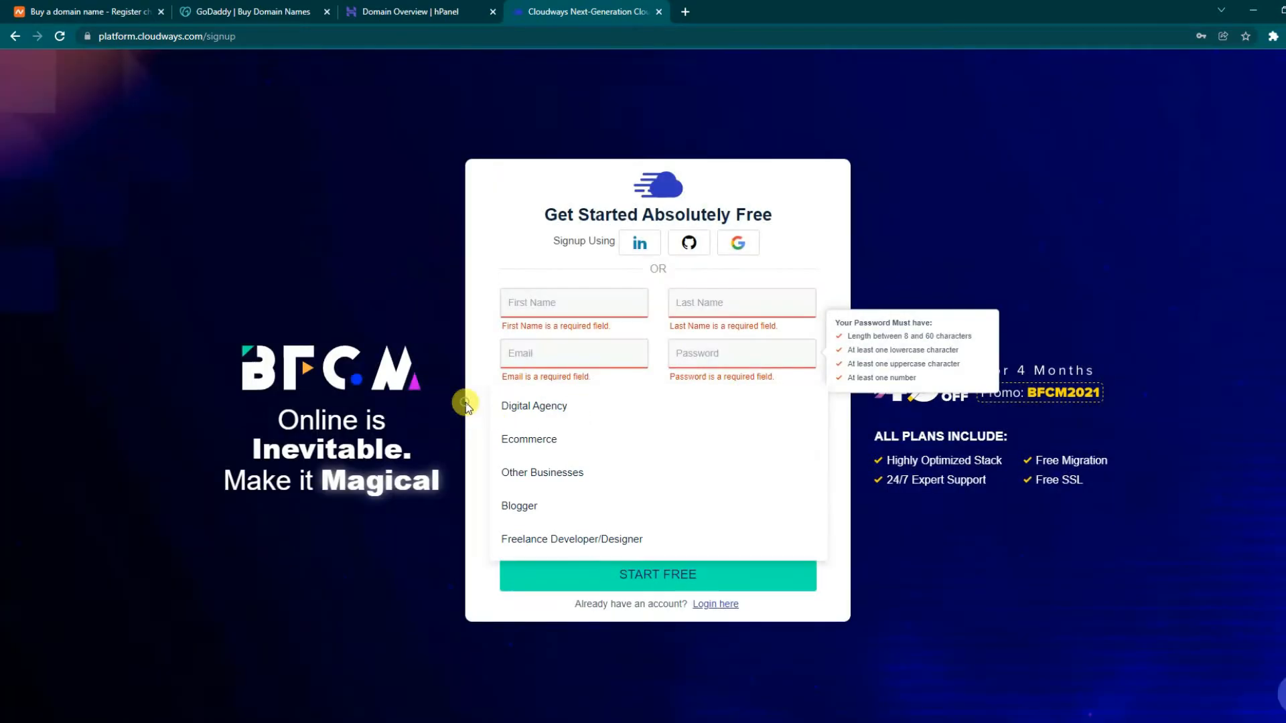
left_click(641, 443)
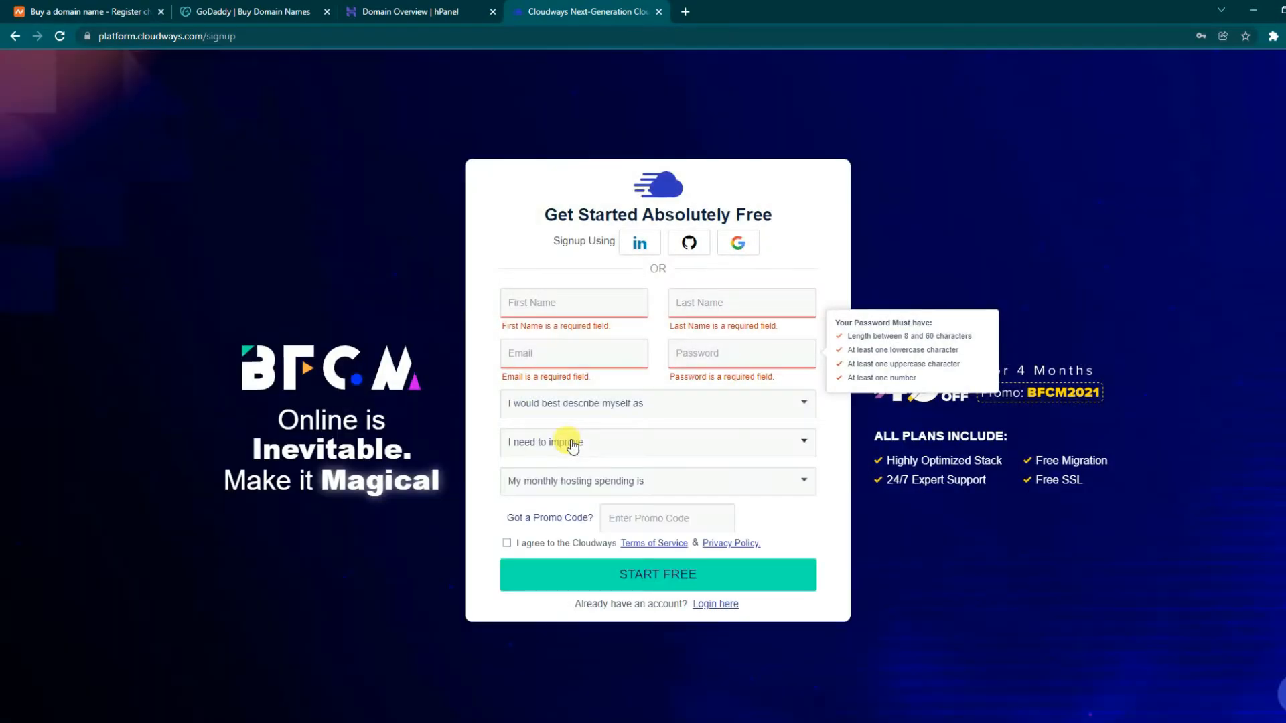
left_click(569, 444)
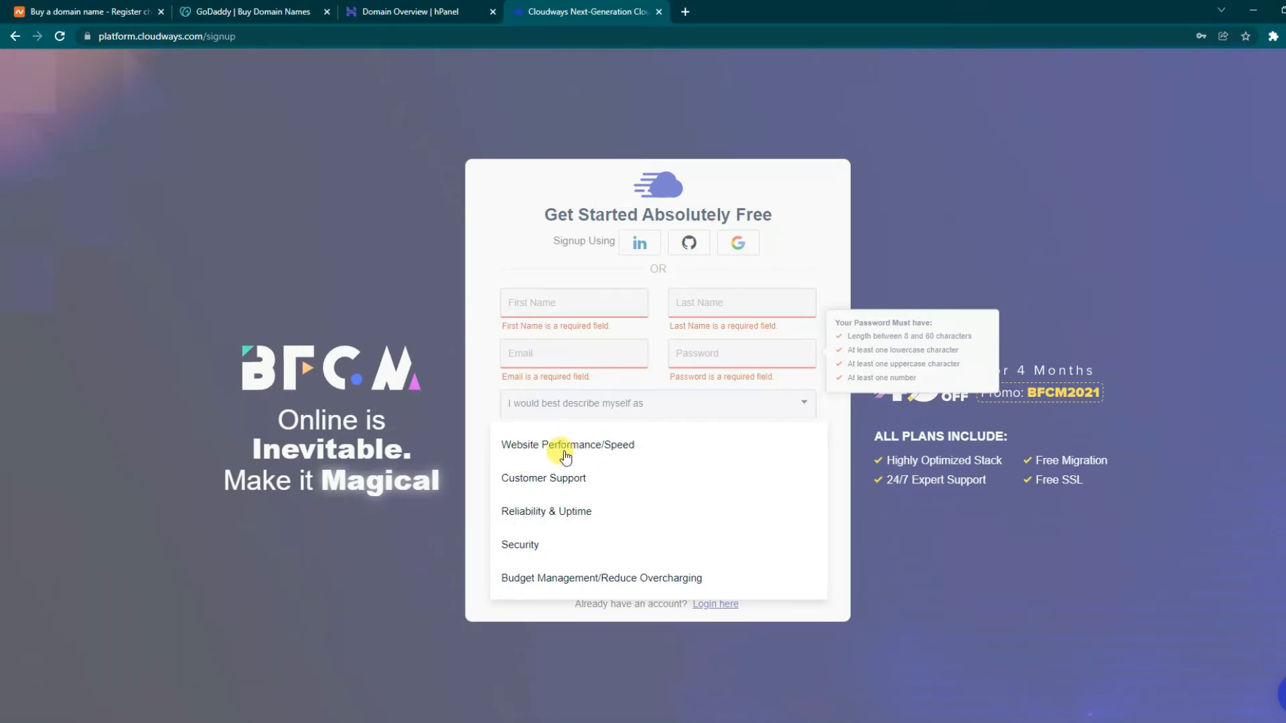
left_click(467, 450)
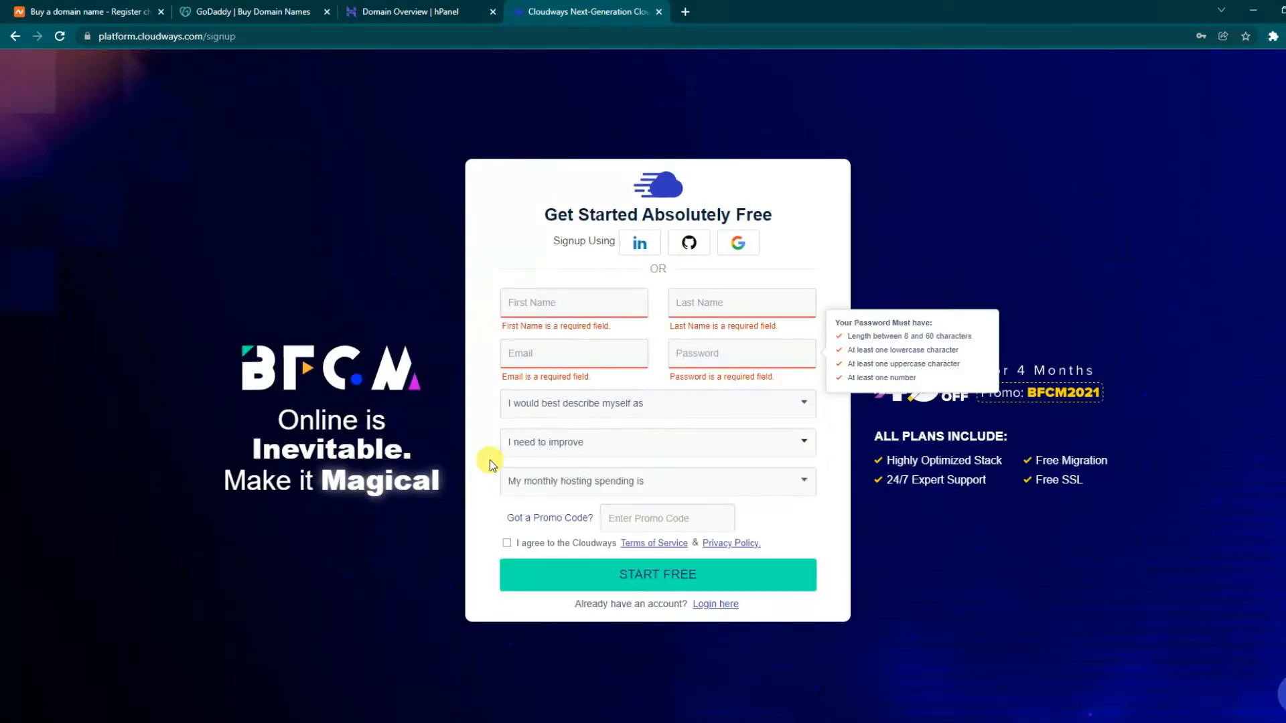
- Choose $50 - $250 monthly spending, attempt submitting, and switch to the existing-account login page
left_click(597, 487)
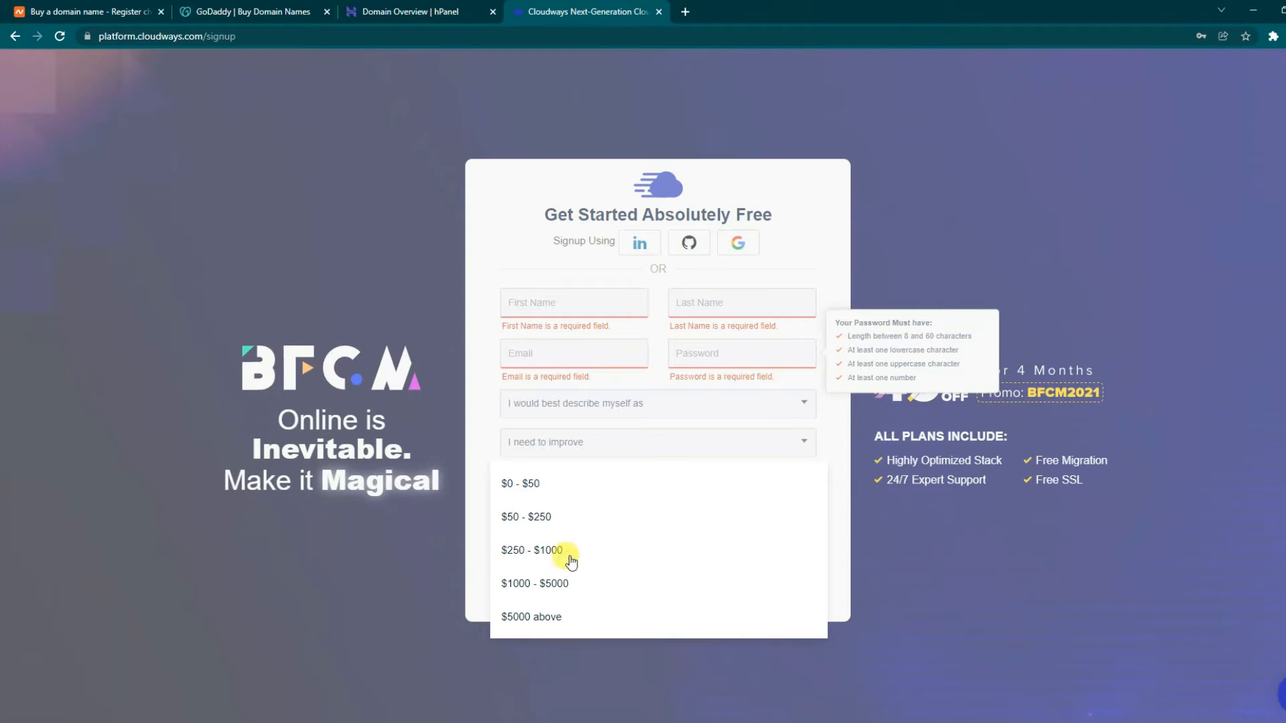
left_click(491, 513)
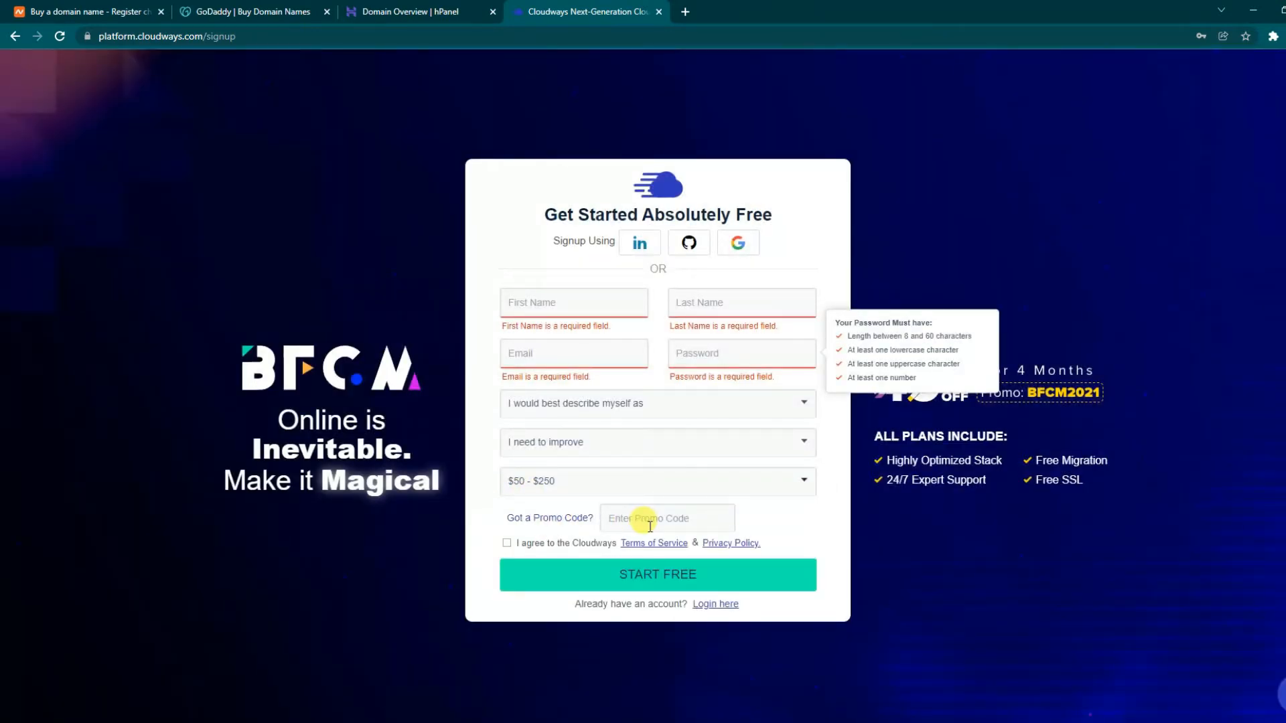
left_click(720, 527)
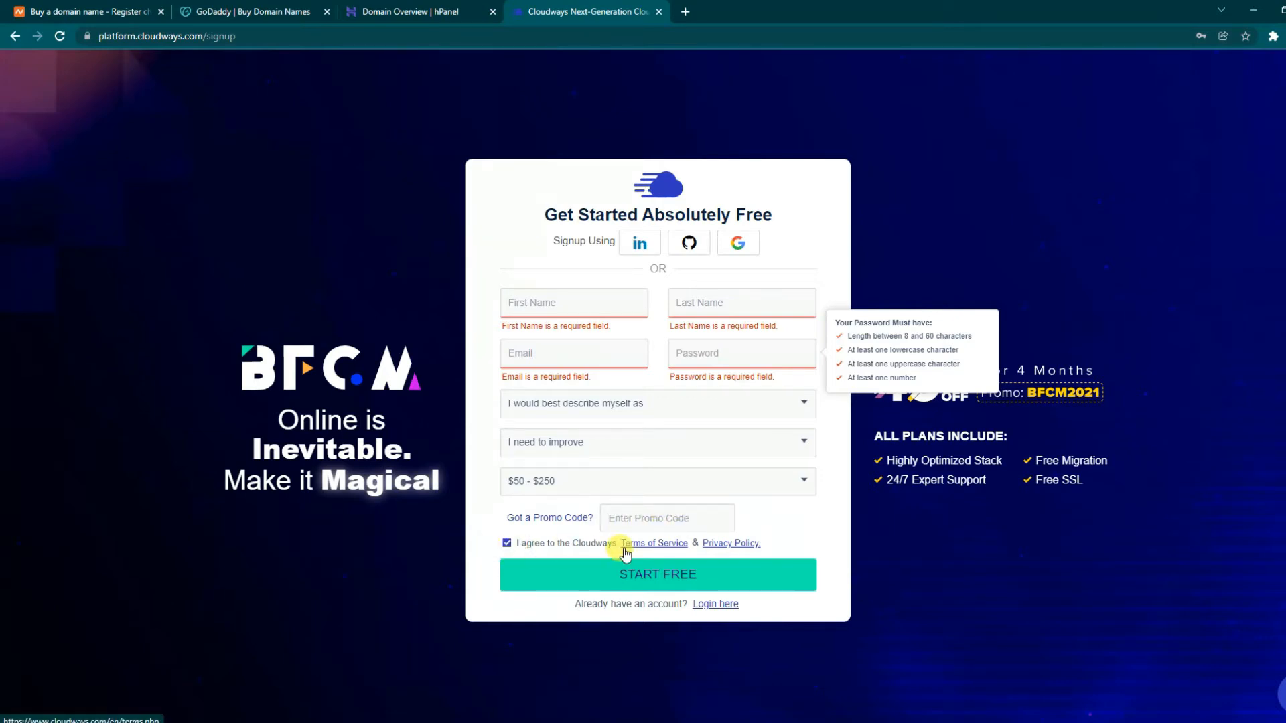
left_click(620, 580)
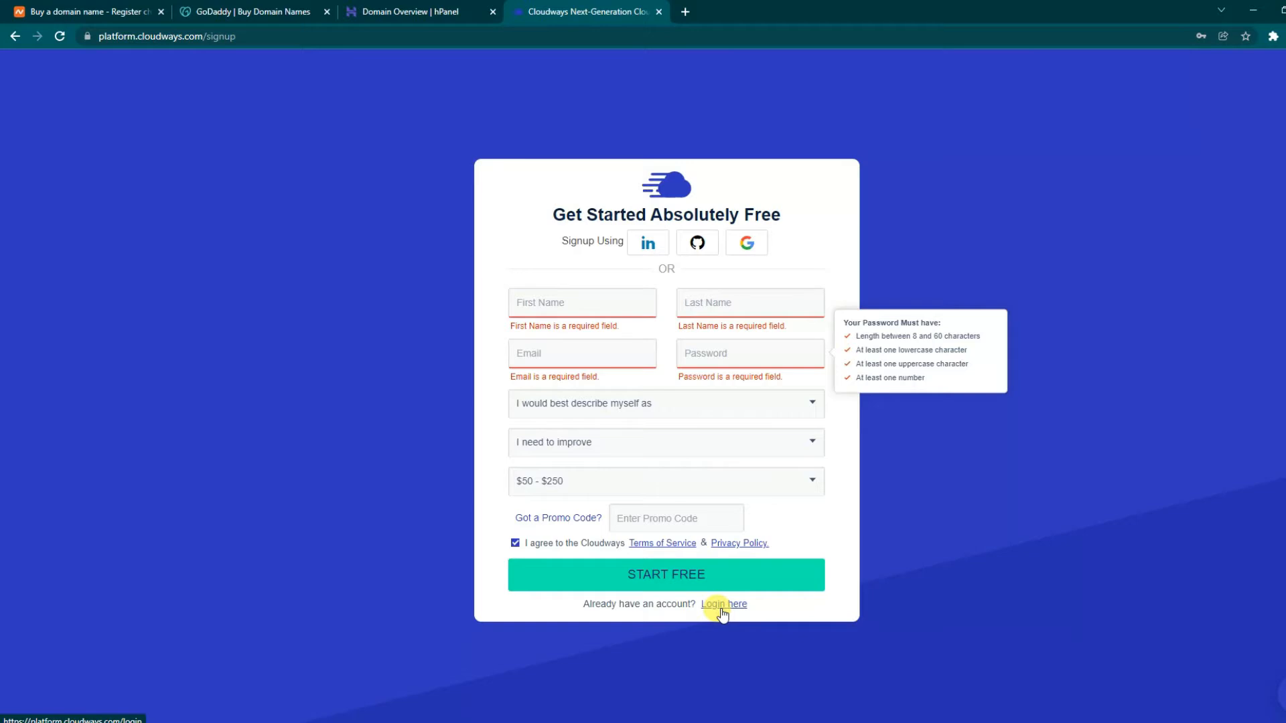
left_click(722, 606)
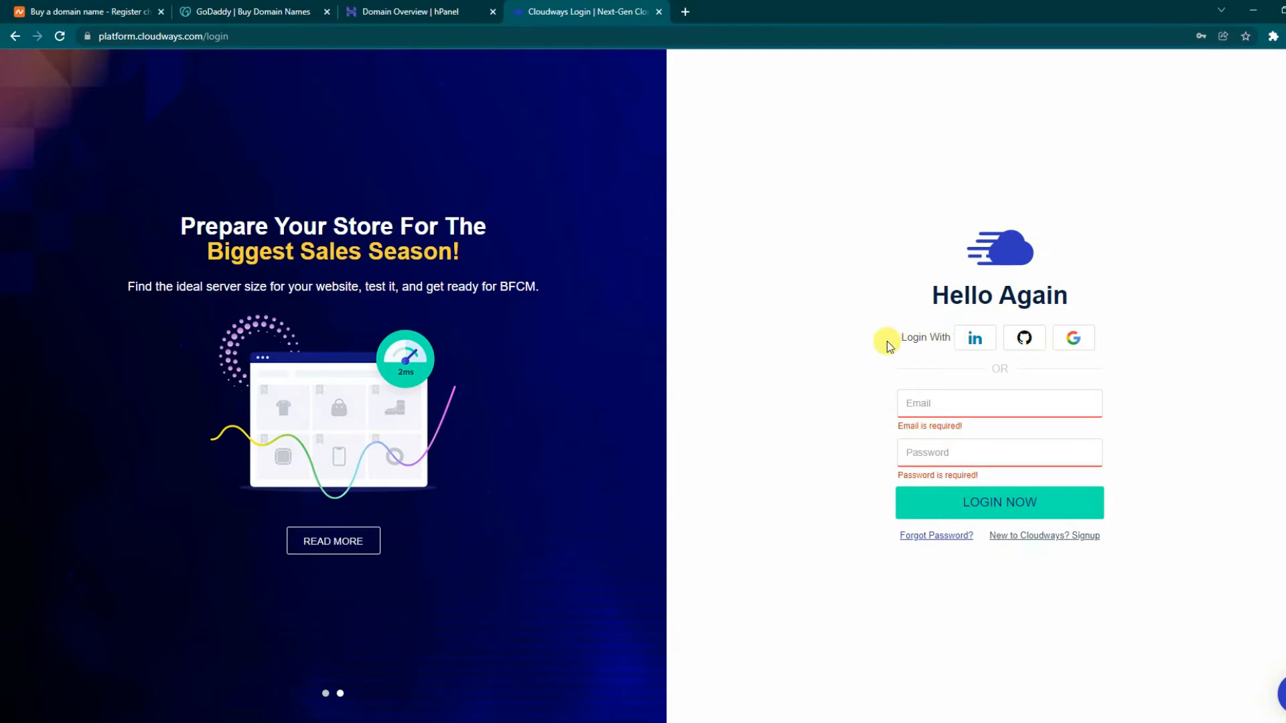
- Log in to Cloudways with the Google account
left_click(1075, 343)
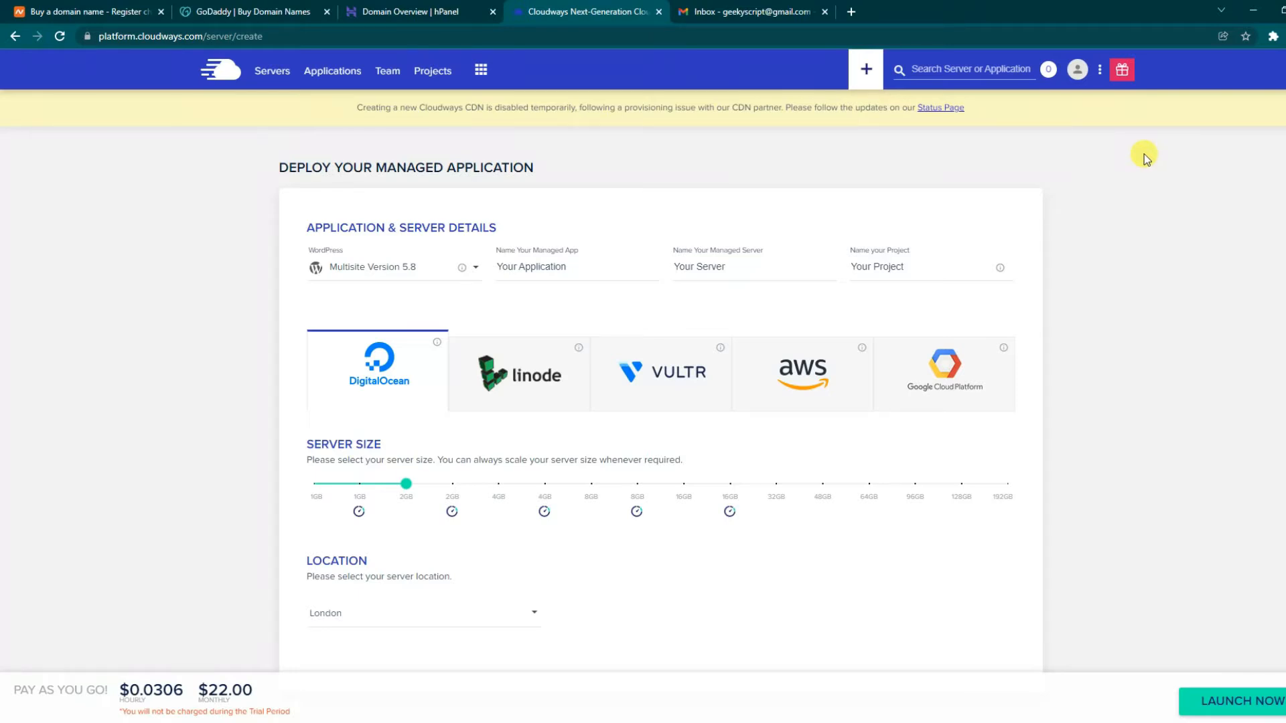
left_click(1077, 69)
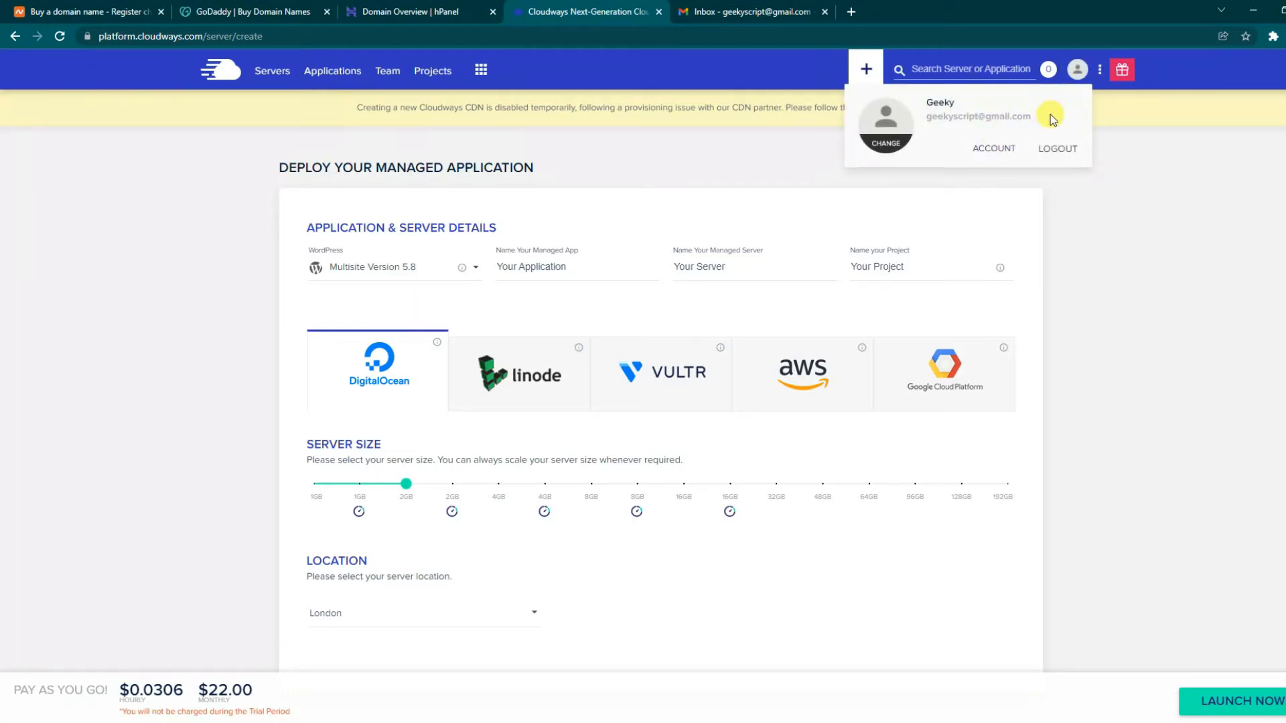
left_click_drag(1048, 117, 905, 119)
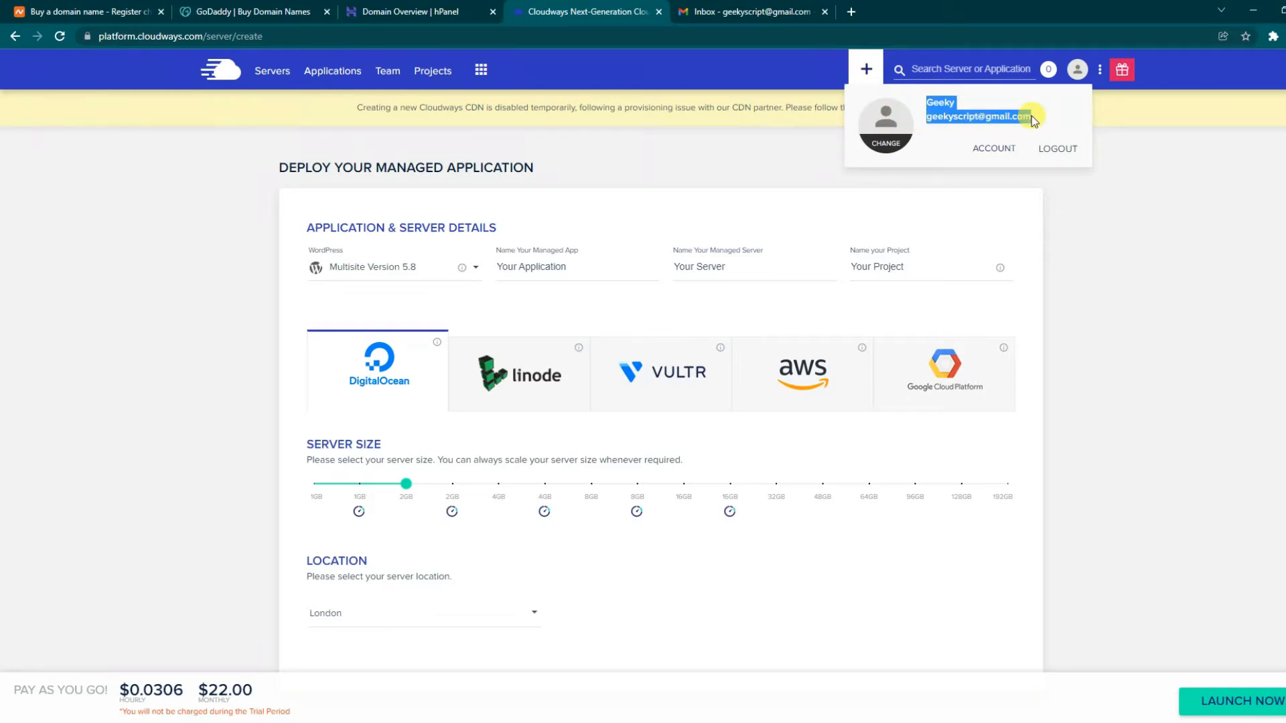
left_click(1059, 112)
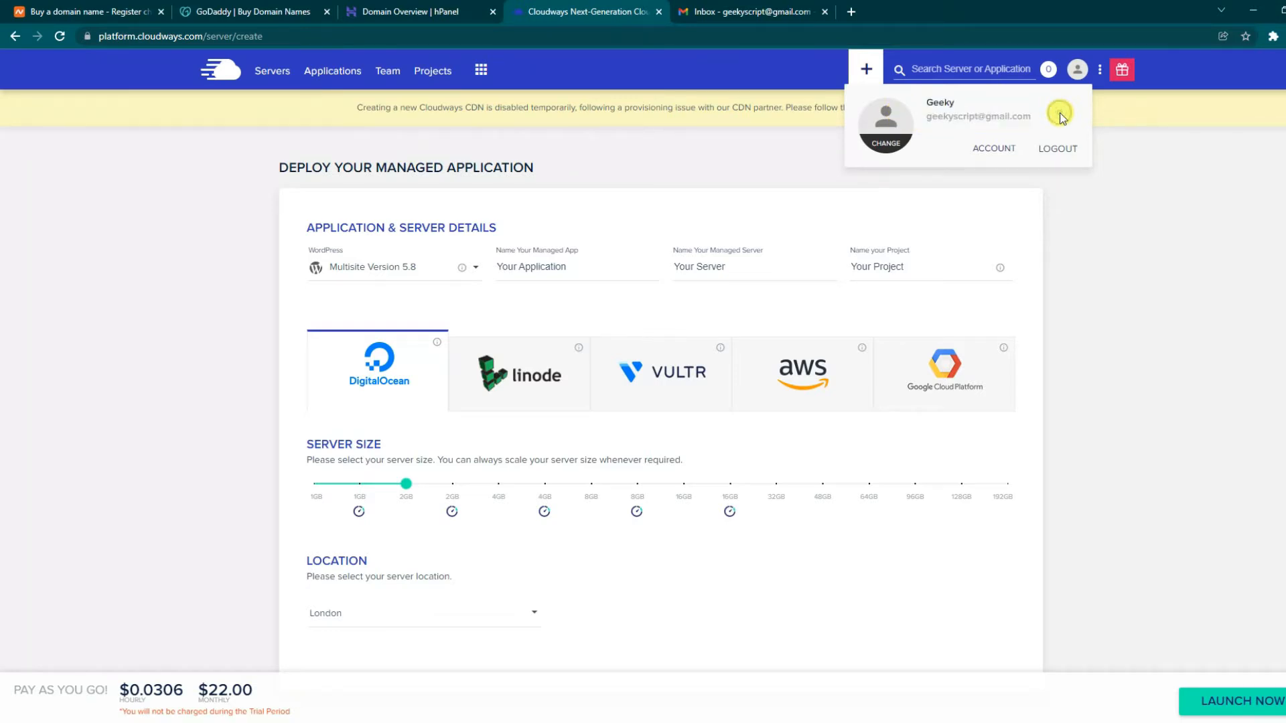
left_click(1141, 229)
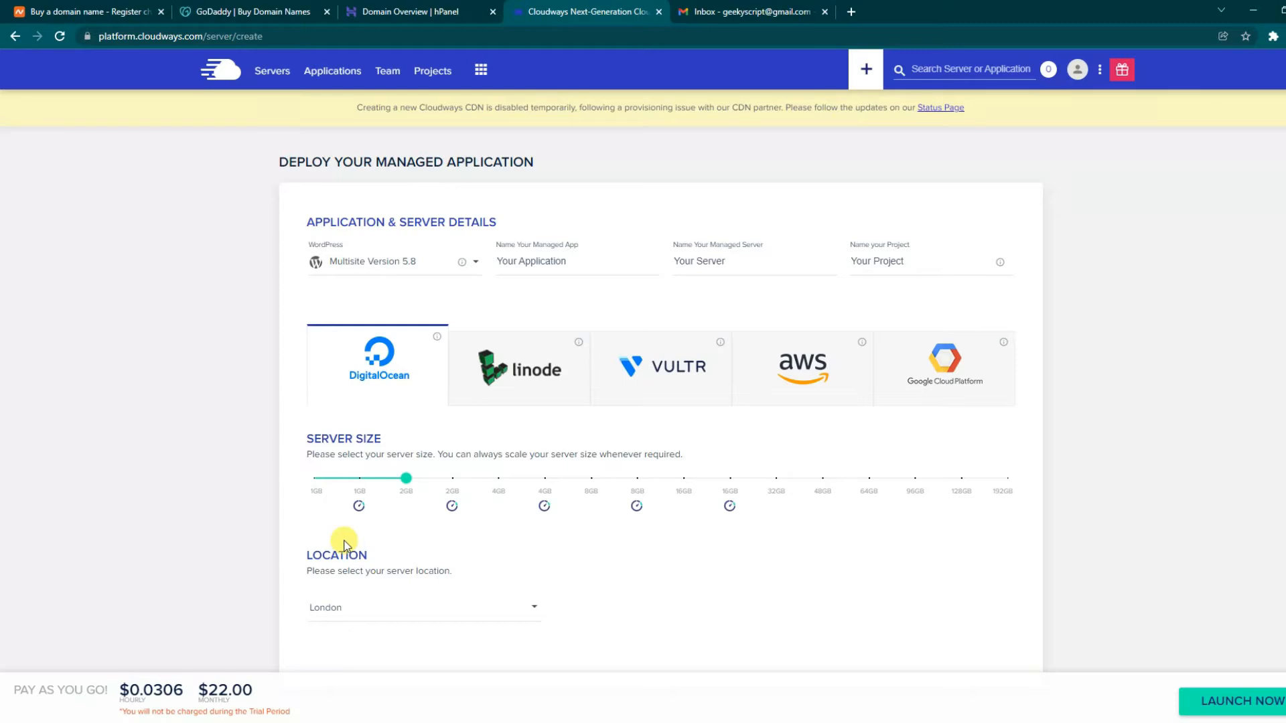
key("ctrl+plus")
key("ctrl+plus")
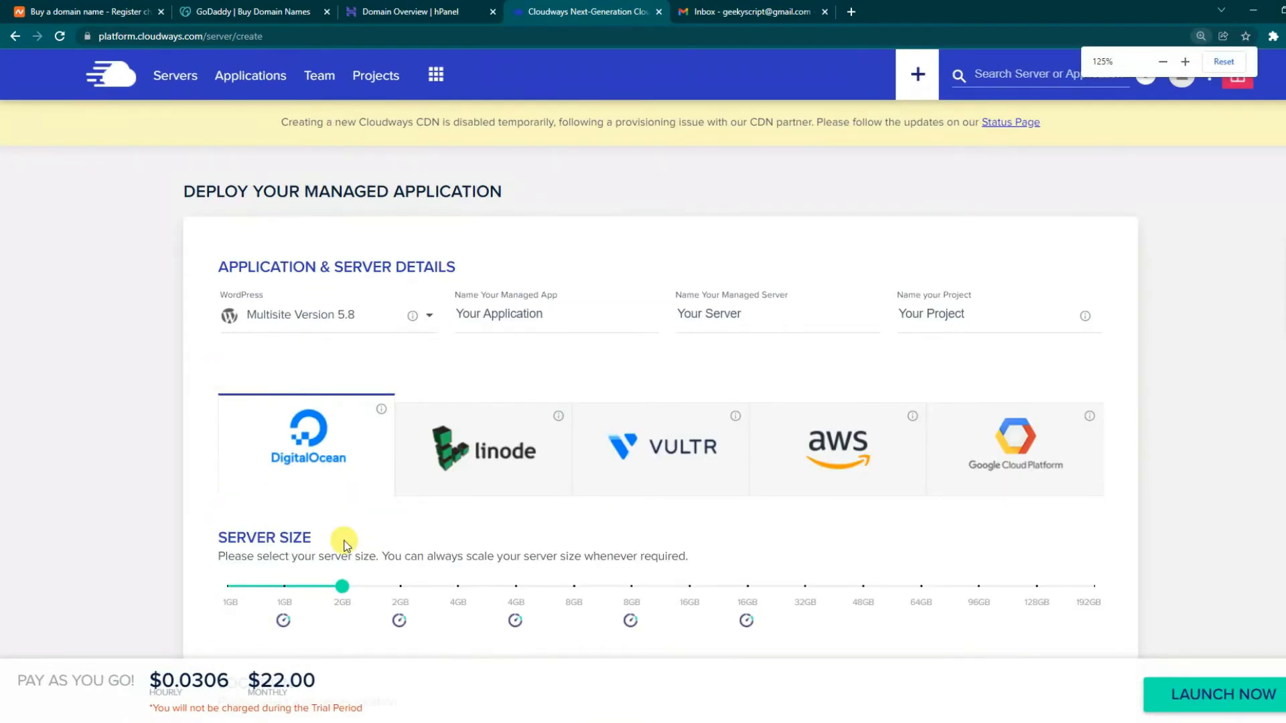
- Change the deploy form's LOCATION from London to Bangalore
scroll(361, 508, "down", 1)
scroll(375, 495, "up", 1)
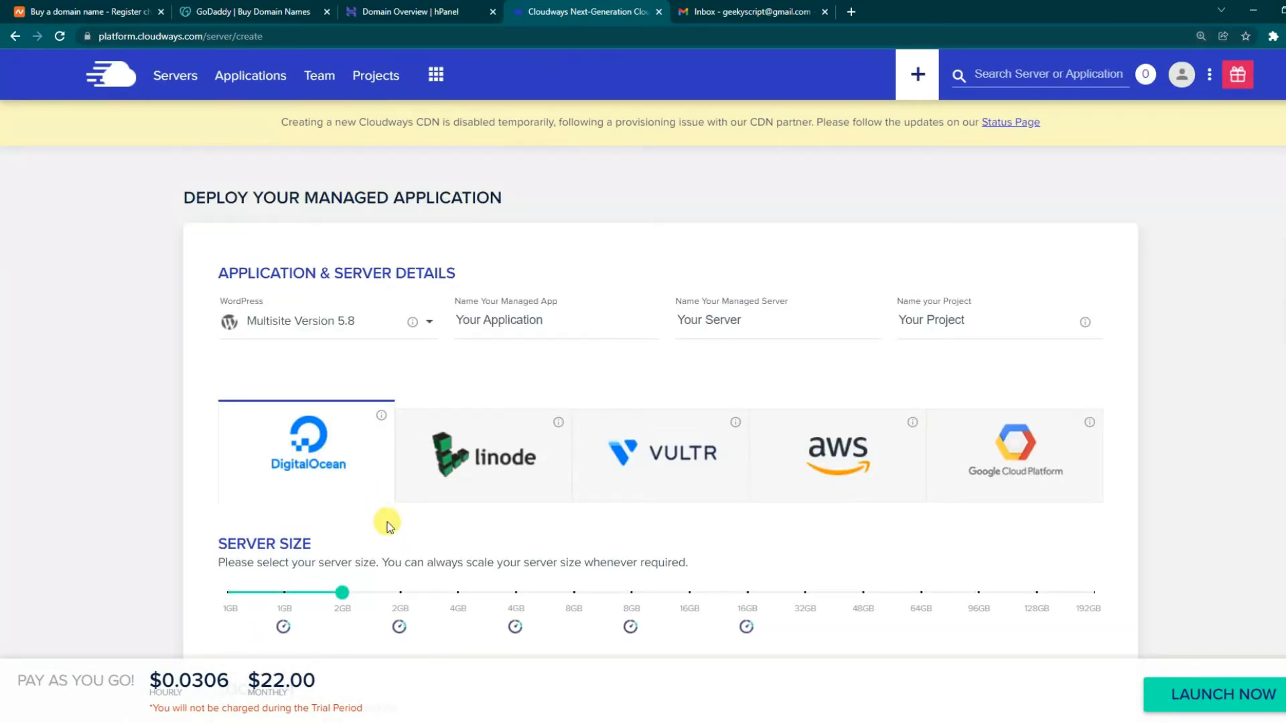
scroll(327, 606, "down", 1)
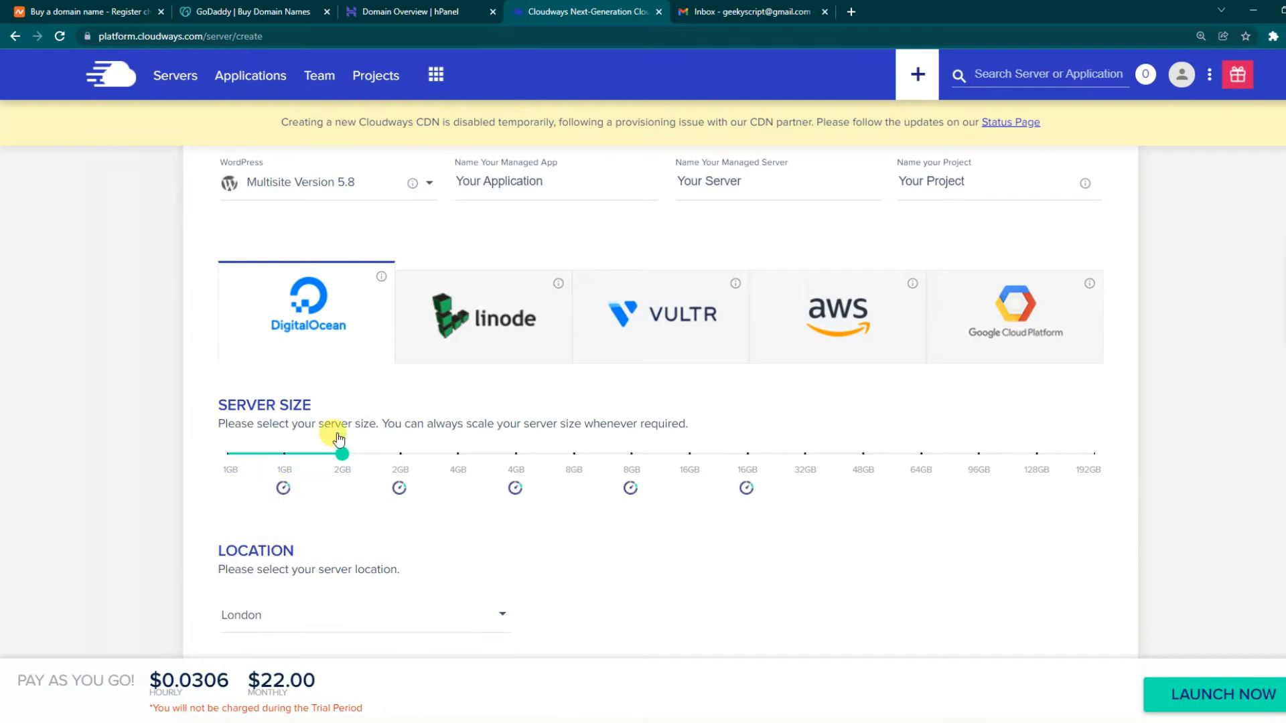
mouse_move(340, 458)
scroll(449, 532, "down", 1)
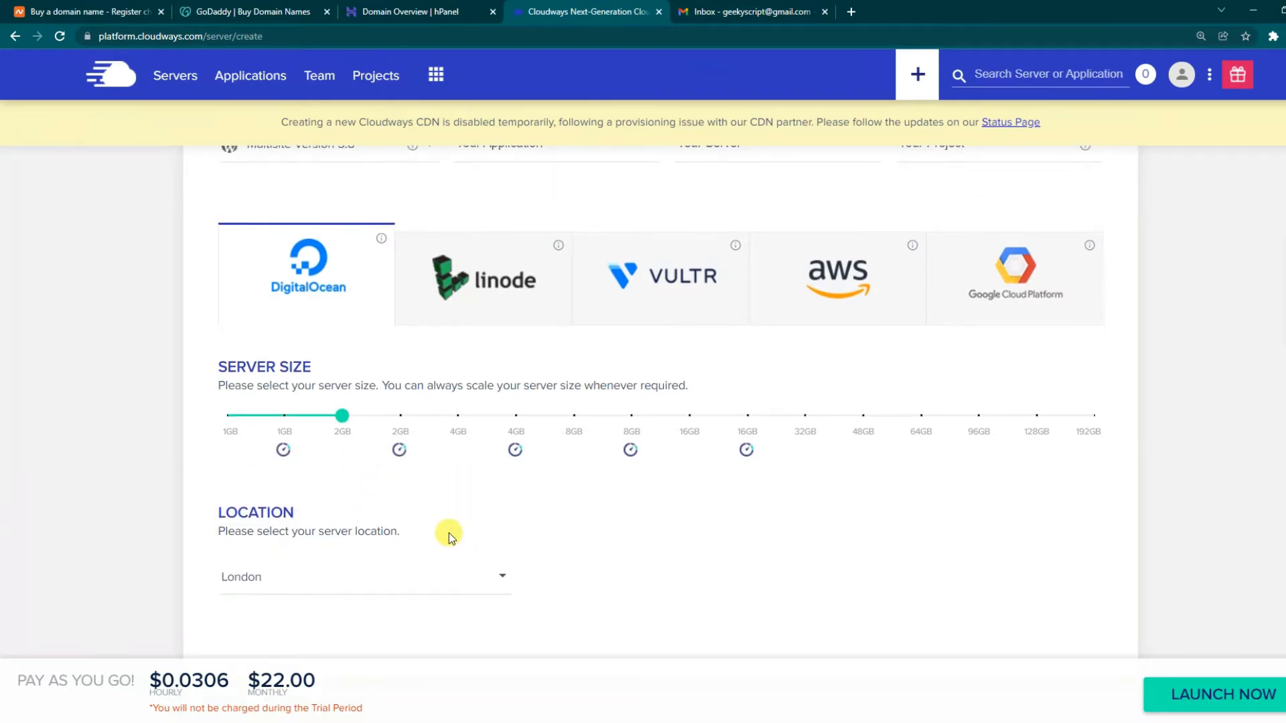
left_click(360, 579)
scroll(338, 582, "down", 3)
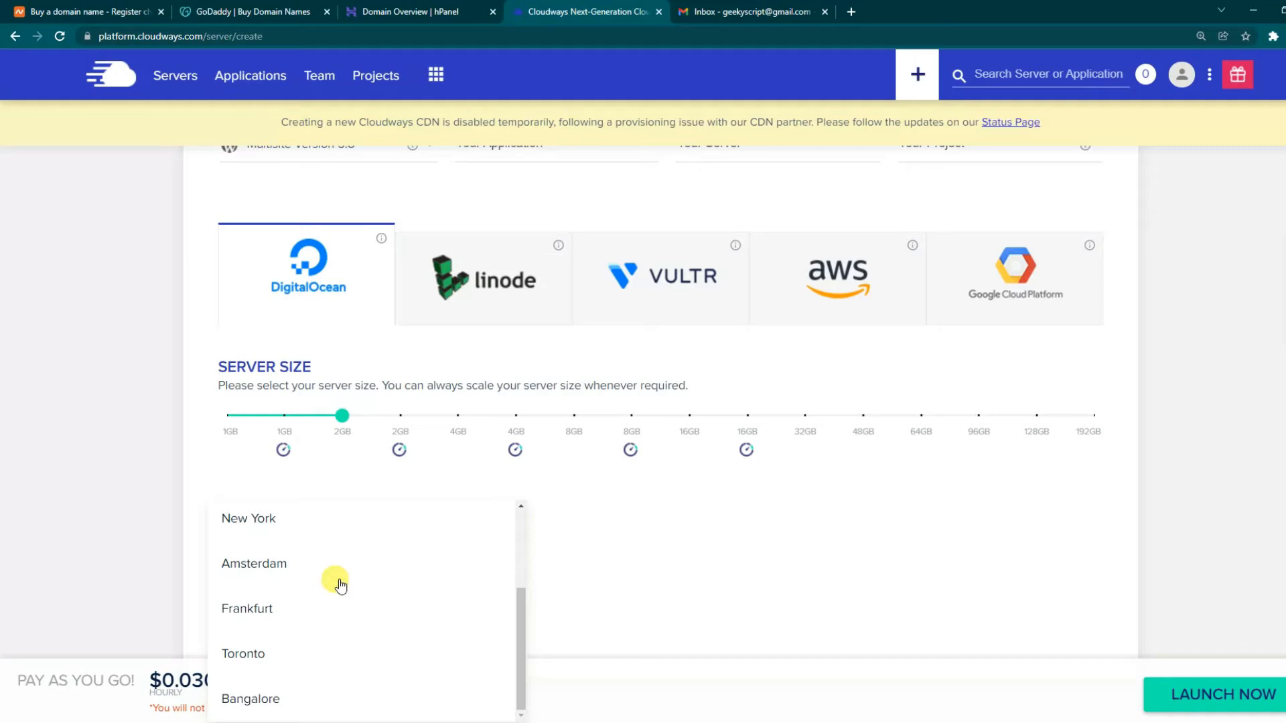
scroll(340, 585, "up", 3)
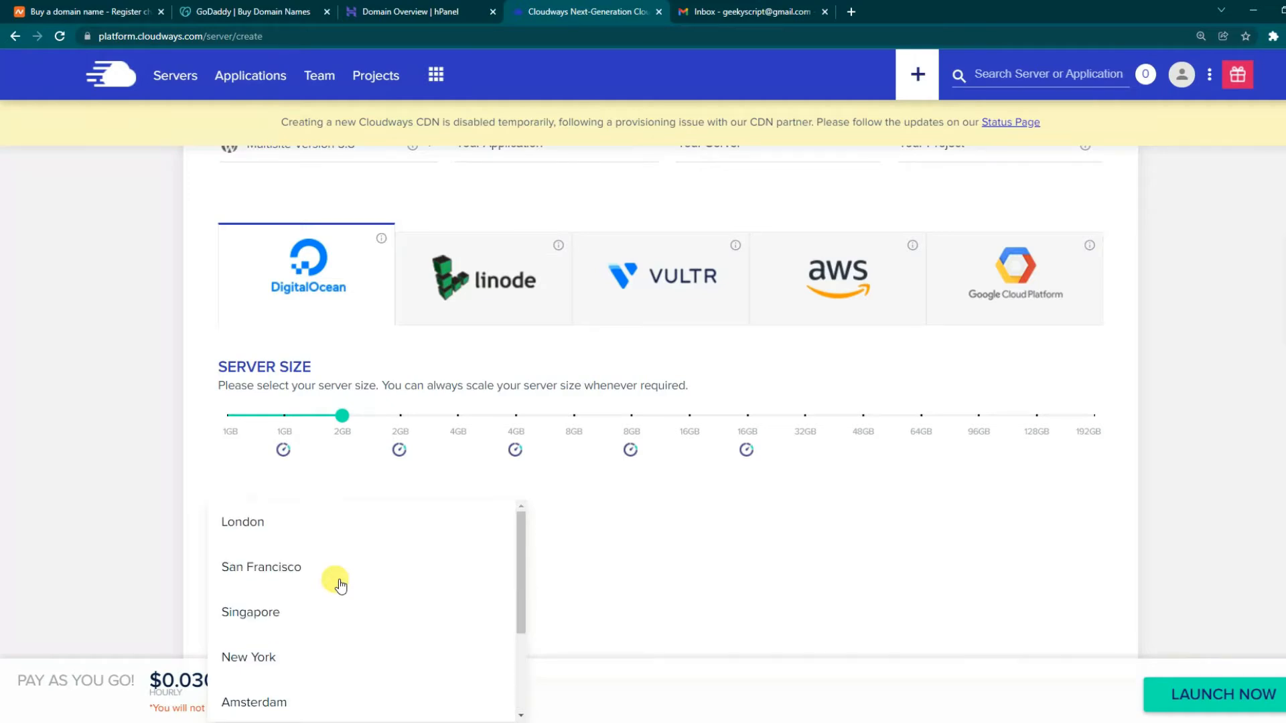
scroll(338, 583, "down", 3)
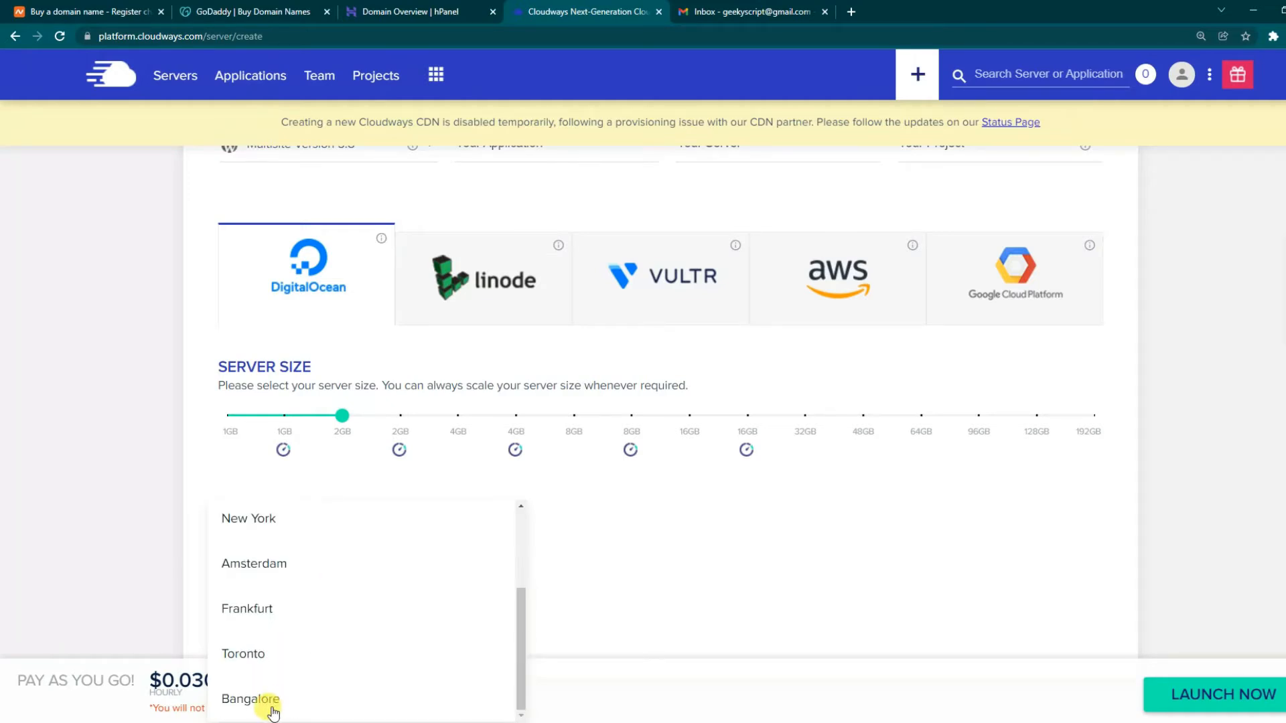
scroll(294, 693, "up", 3)
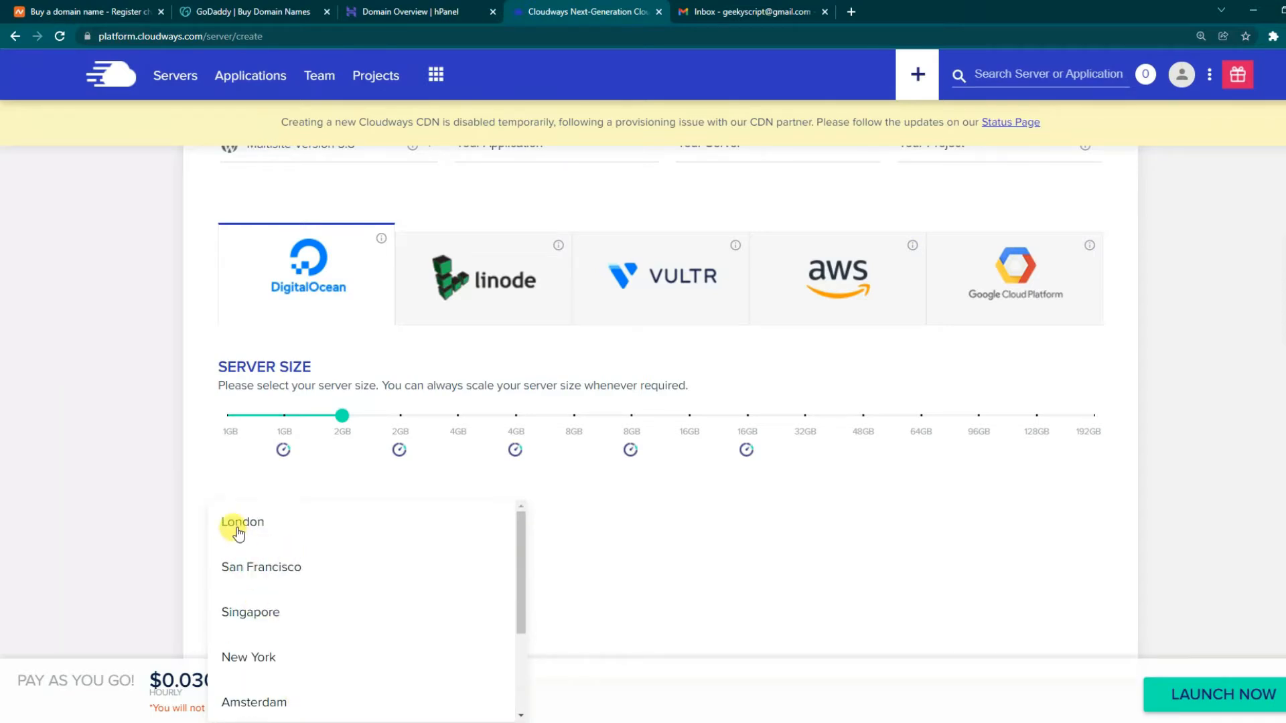
scroll(335, 545, "down", 2)
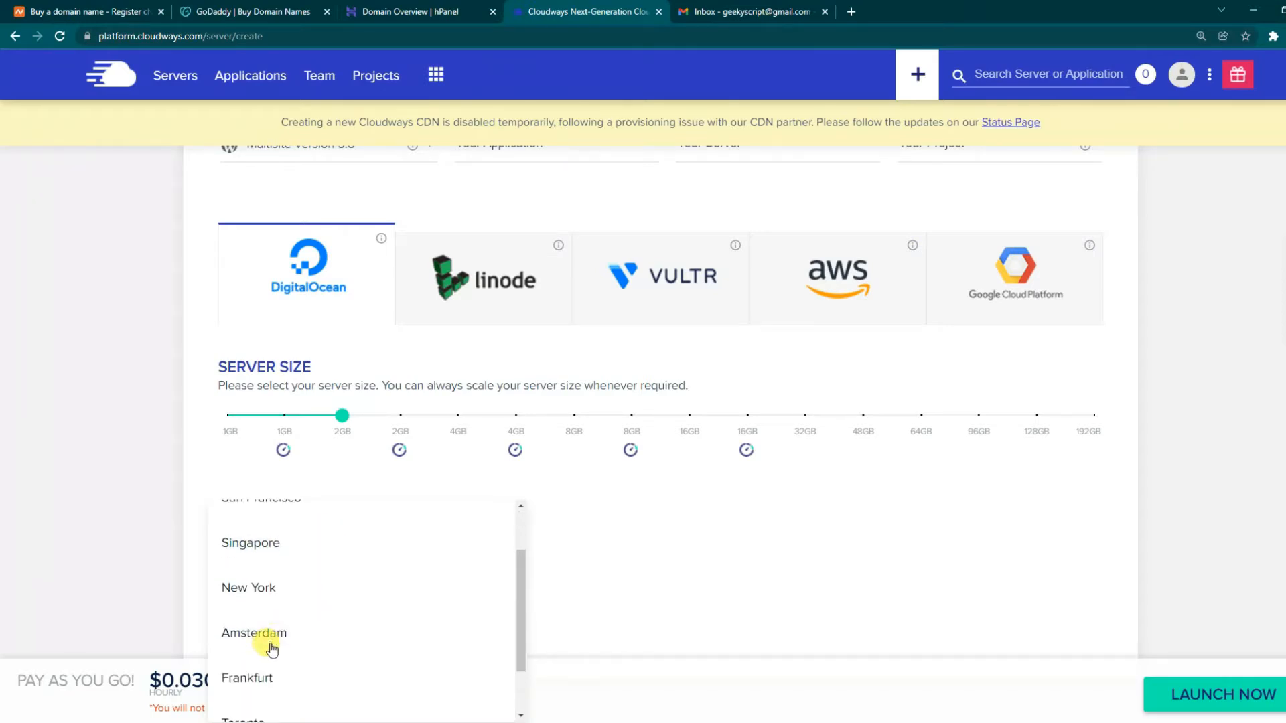
scroll(271, 646, "down", 1)
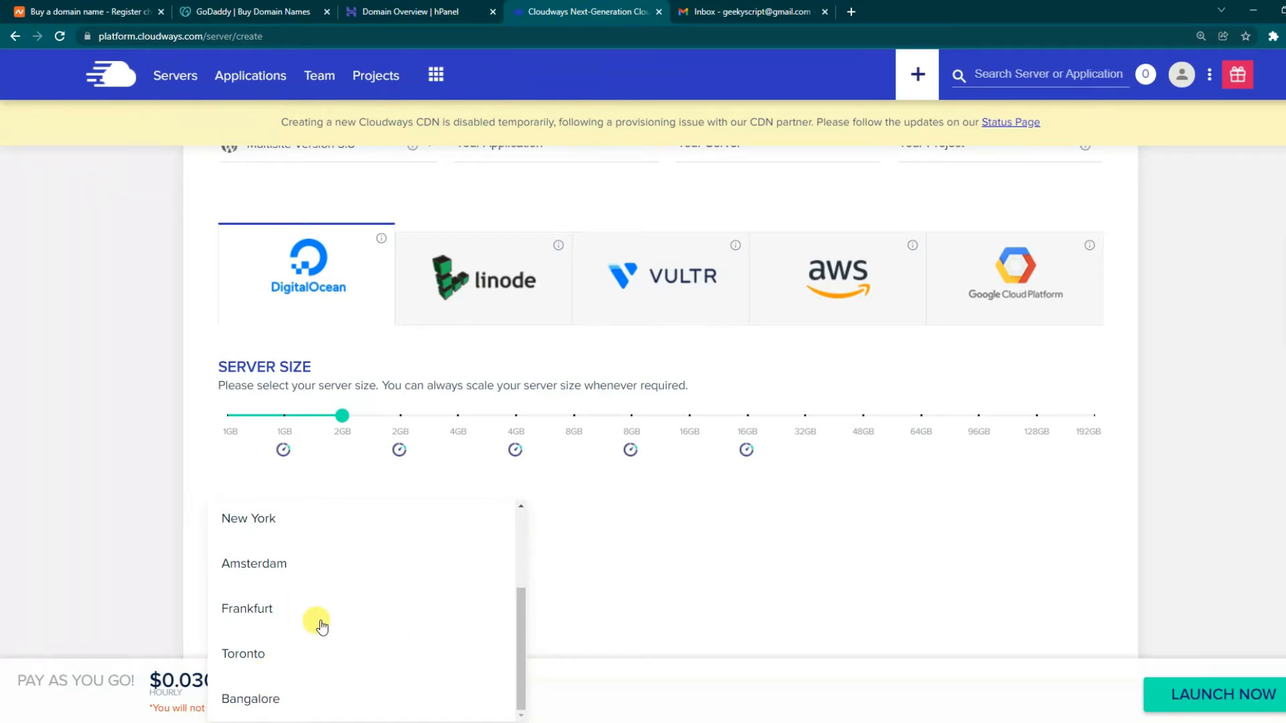
left_click(264, 698)
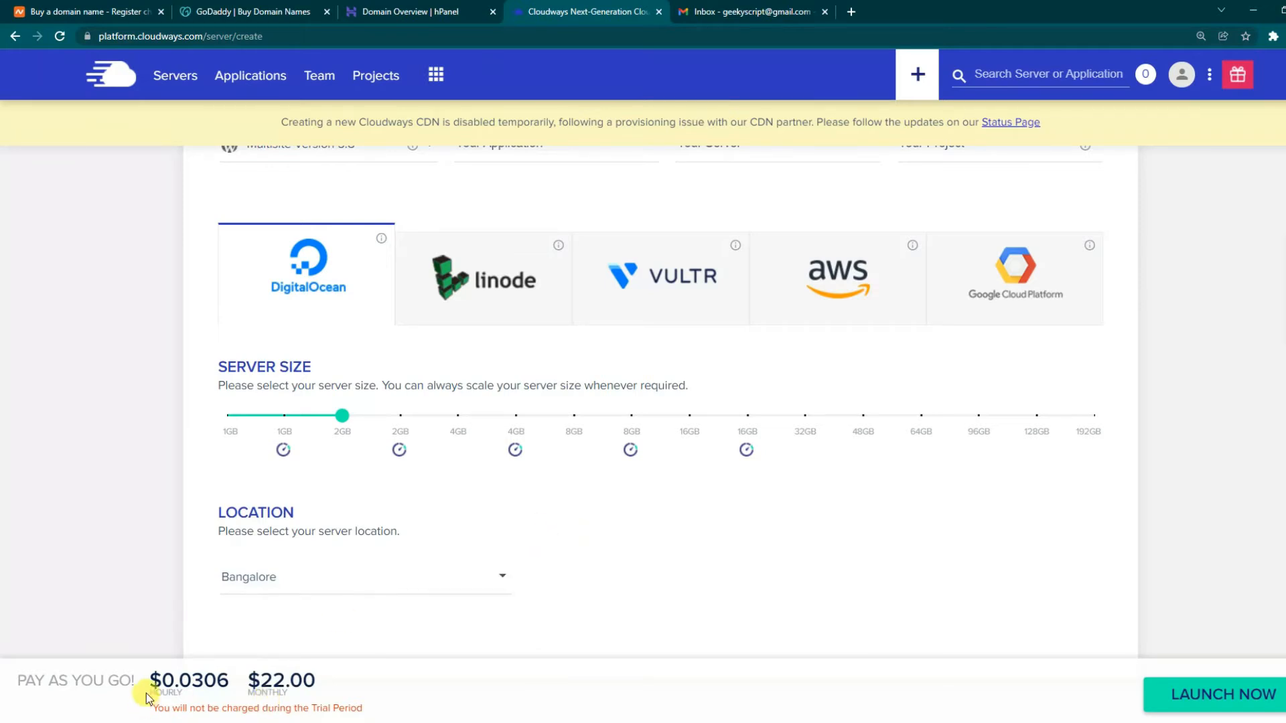
- Check the hourly price and free trial note, then launch the 2GB Bangalore WordPress server
left_click_drag(147, 681, 320, 683)
left_click(334, 680)
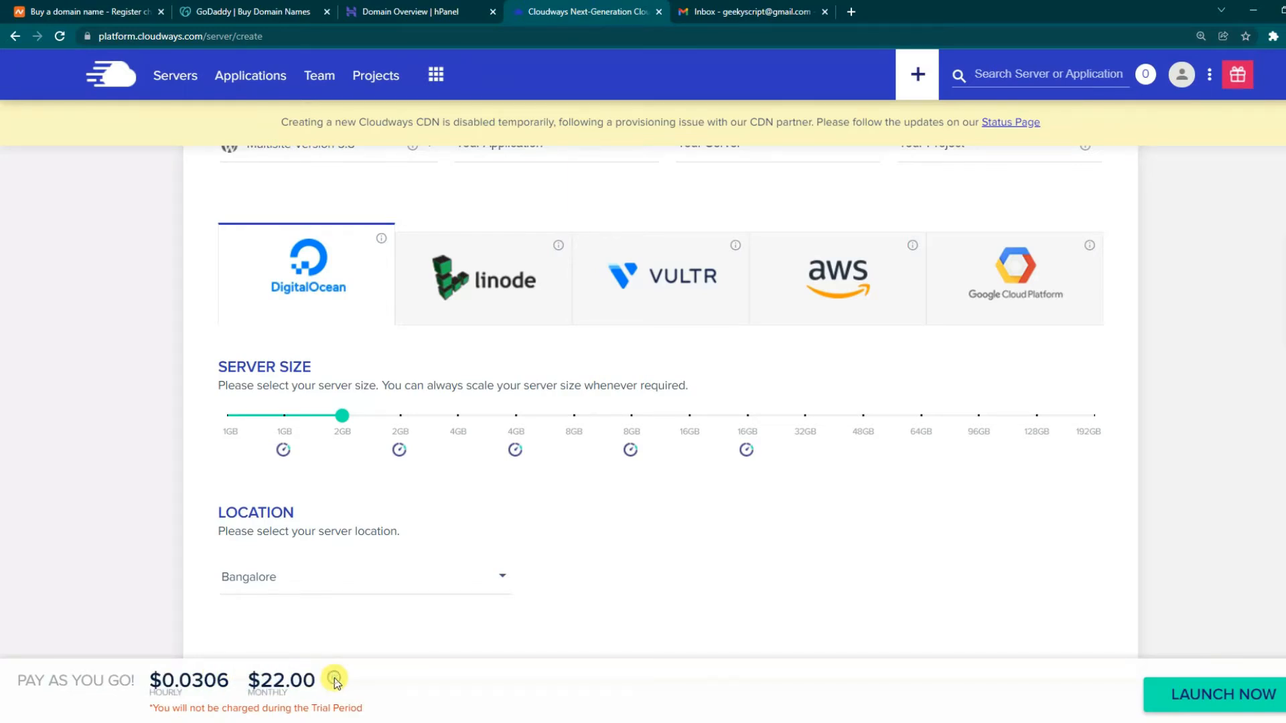
left_click_drag(381, 707, 151, 709)
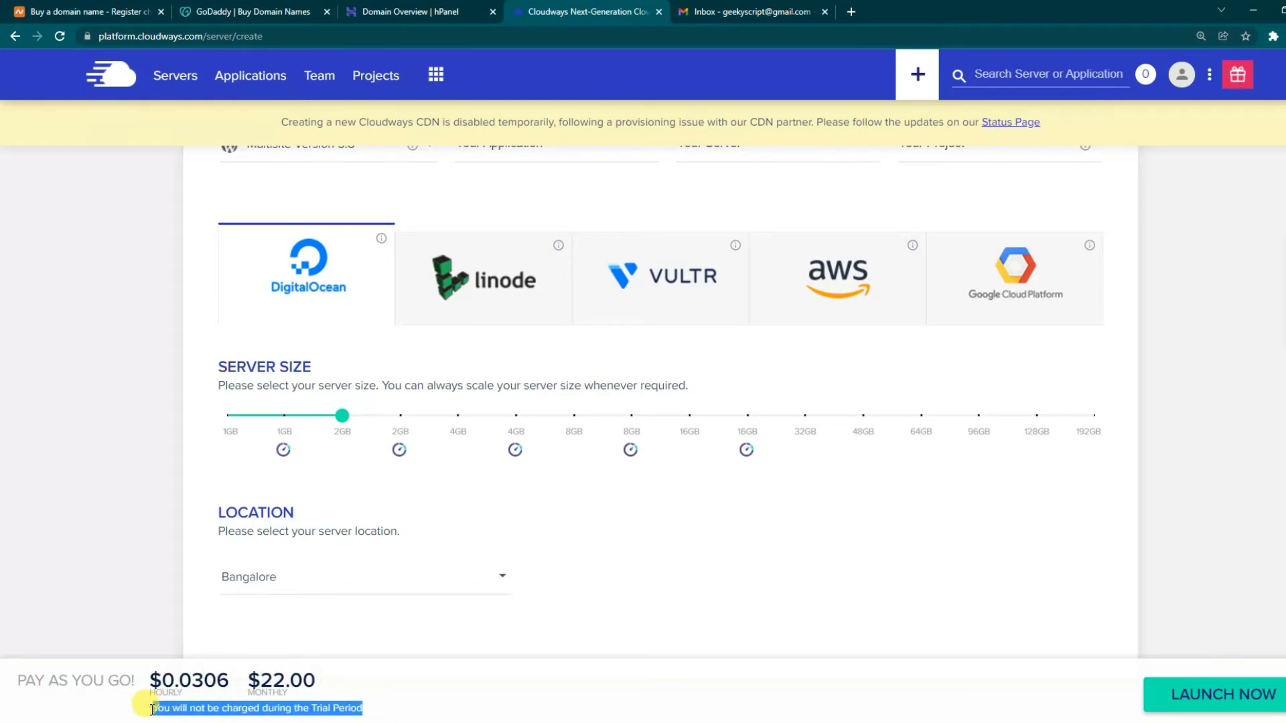
left_click(196, 707)
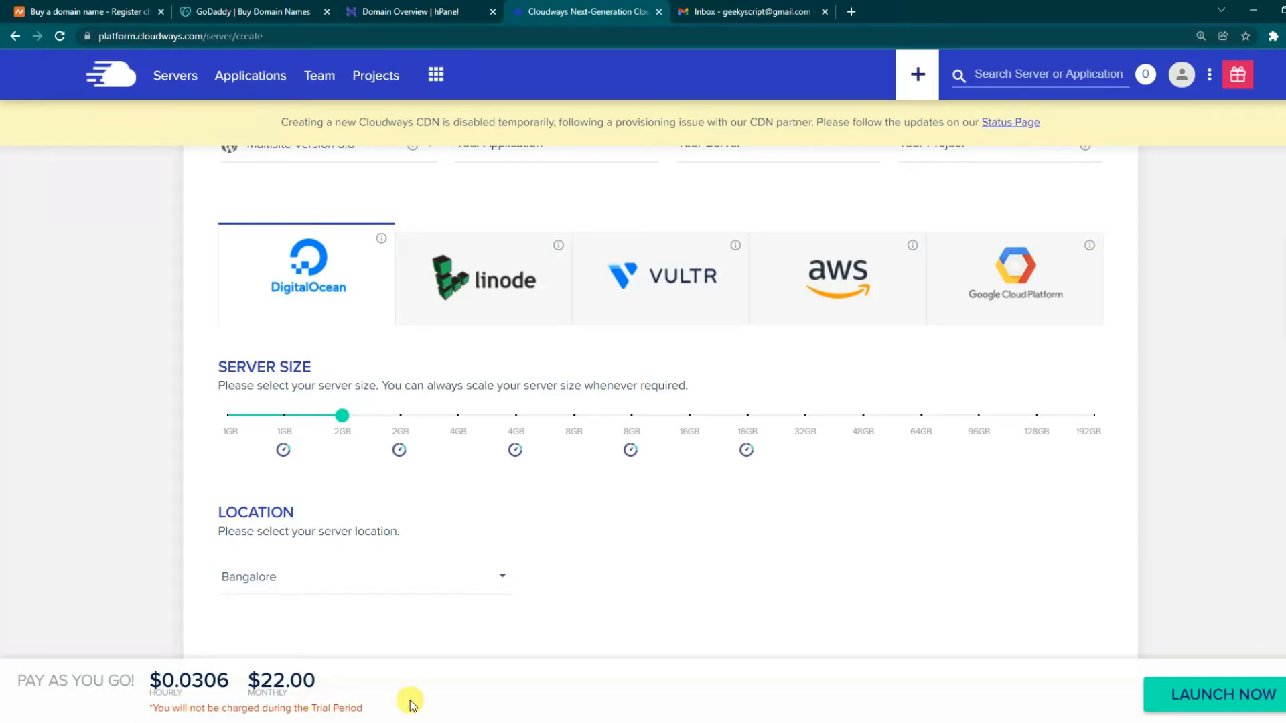
scroll(473, 569, "up", 3)
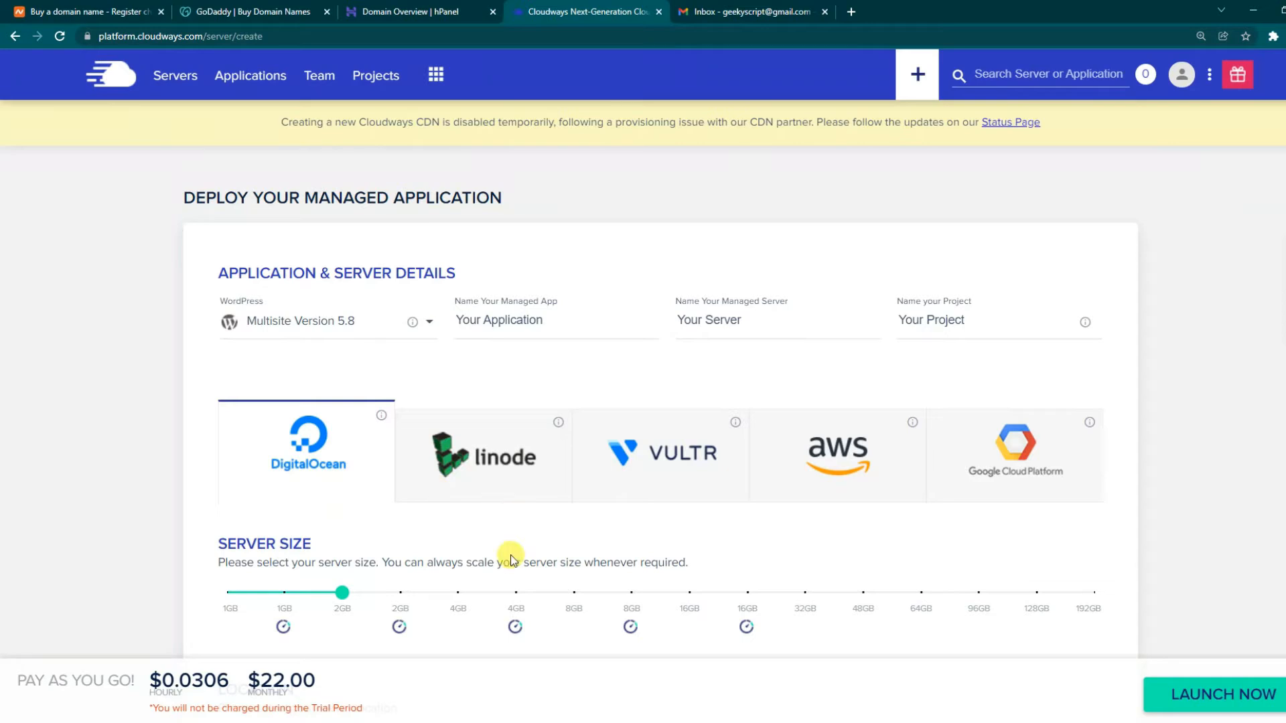
scroll(505, 566, "down", 2)
left_click_drag(373, 708, 171, 708)
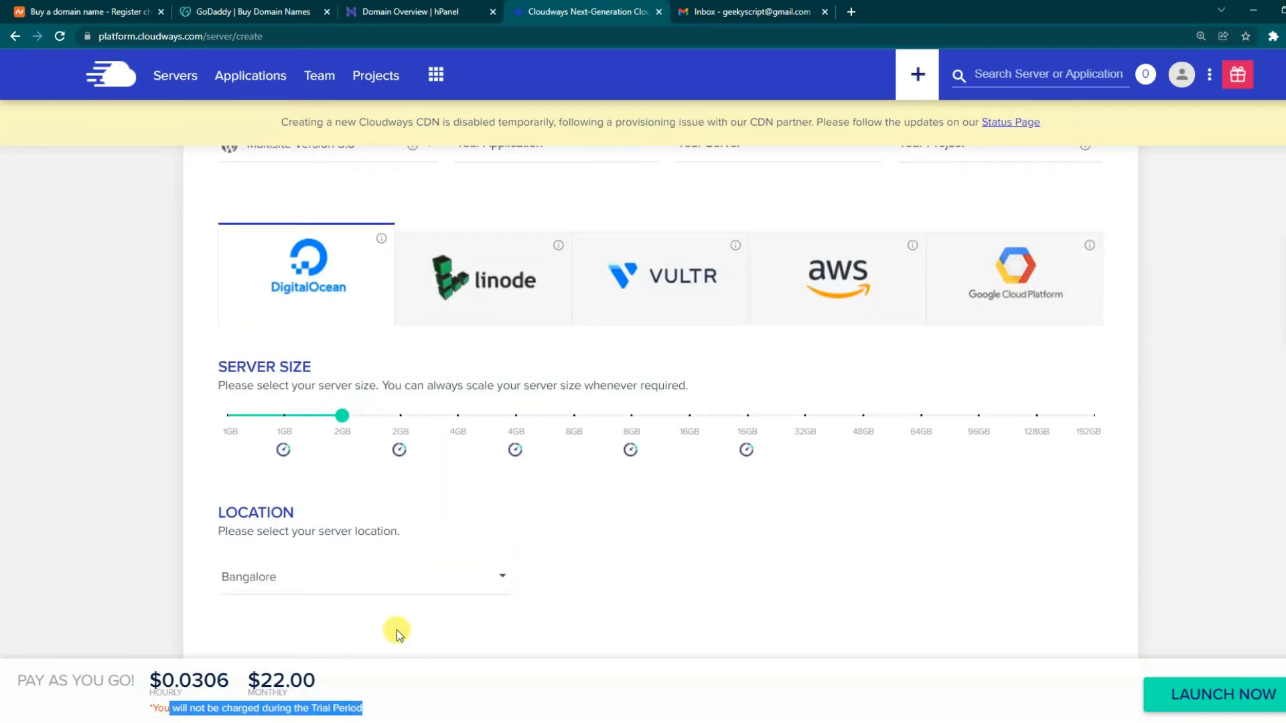
left_click(382, 695)
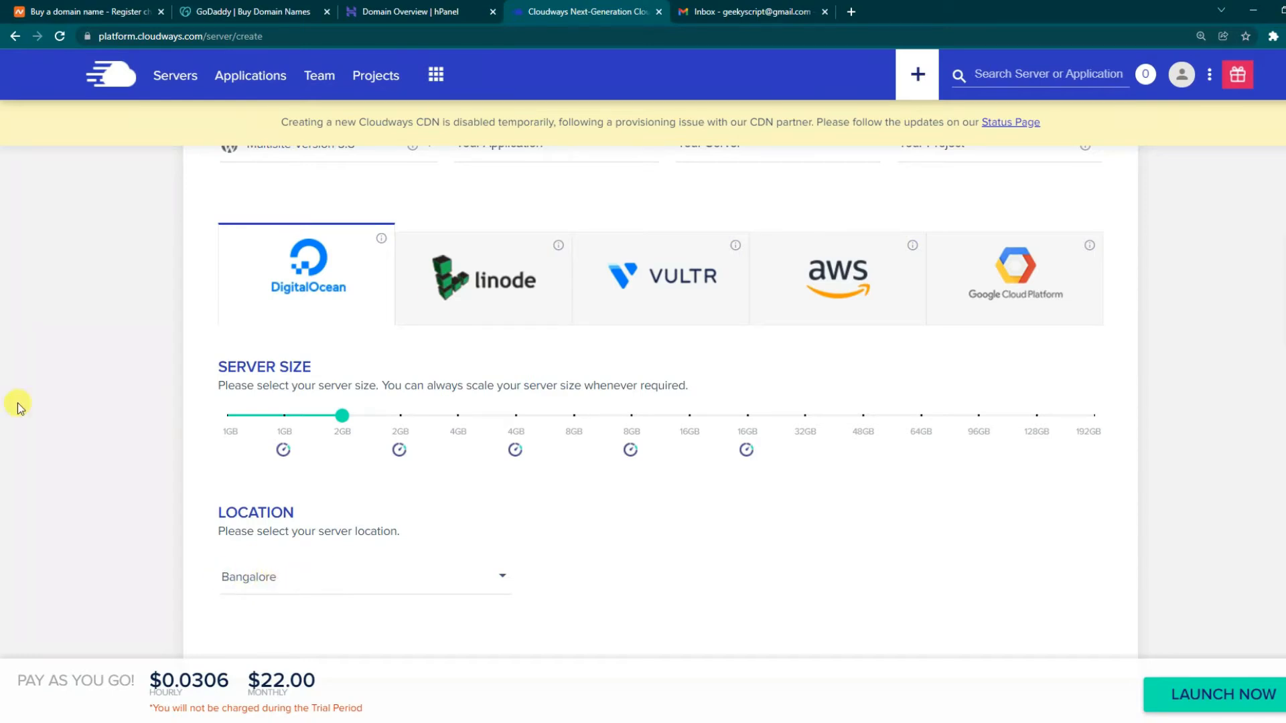
left_click(1206, 702)
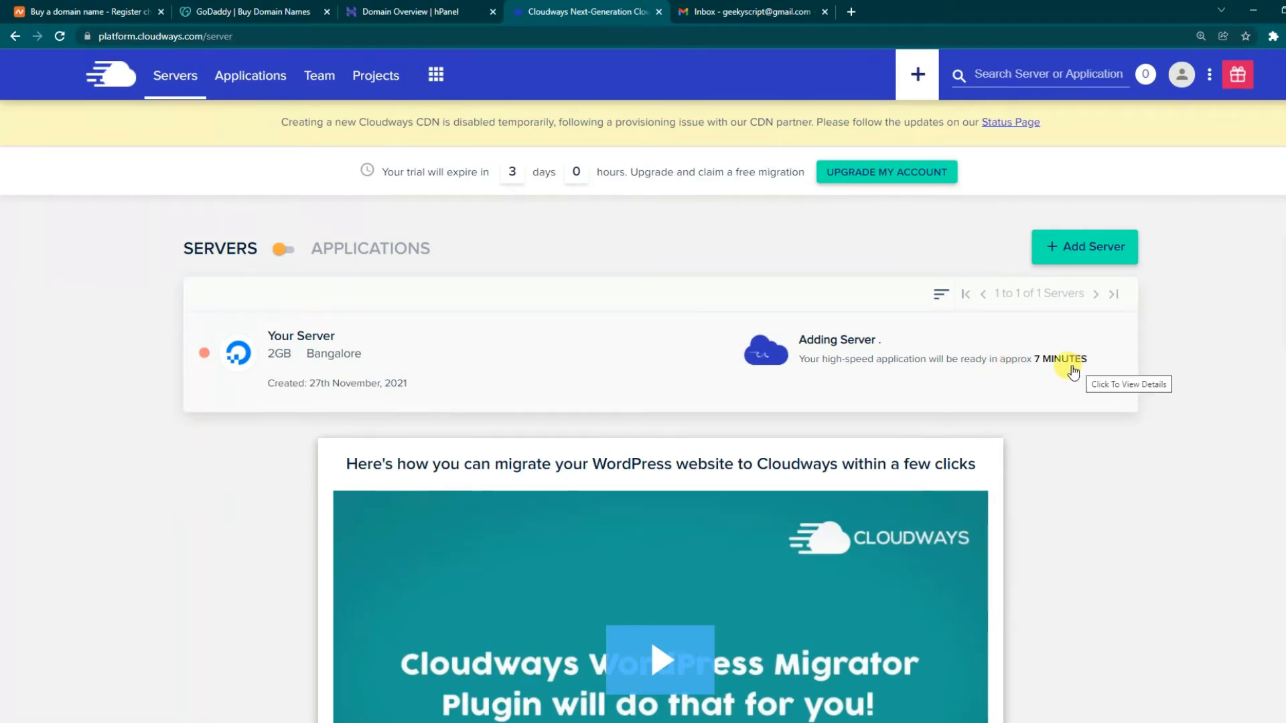
- Watch the WordPress migration tutorial while provisioning, then check the approx 5 minutes remaining
scroll(1050, 371, "down", 3)
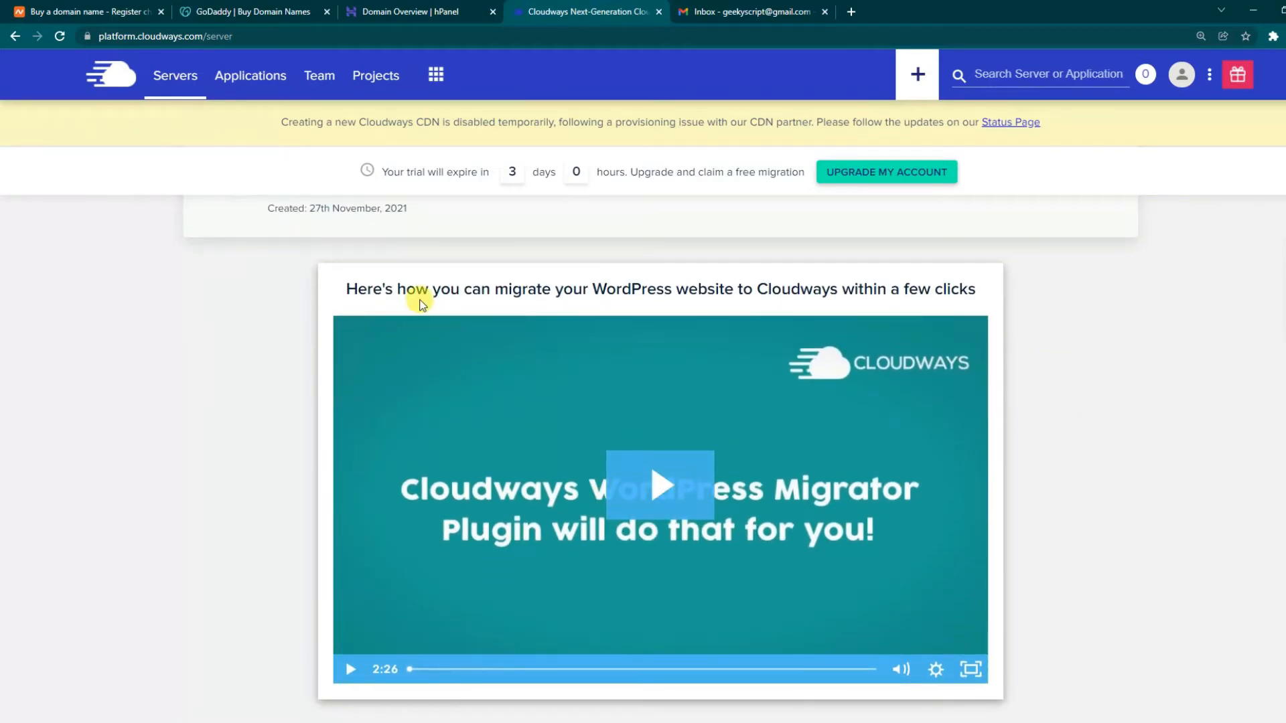
left_click_drag(356, 289, 974, 295)
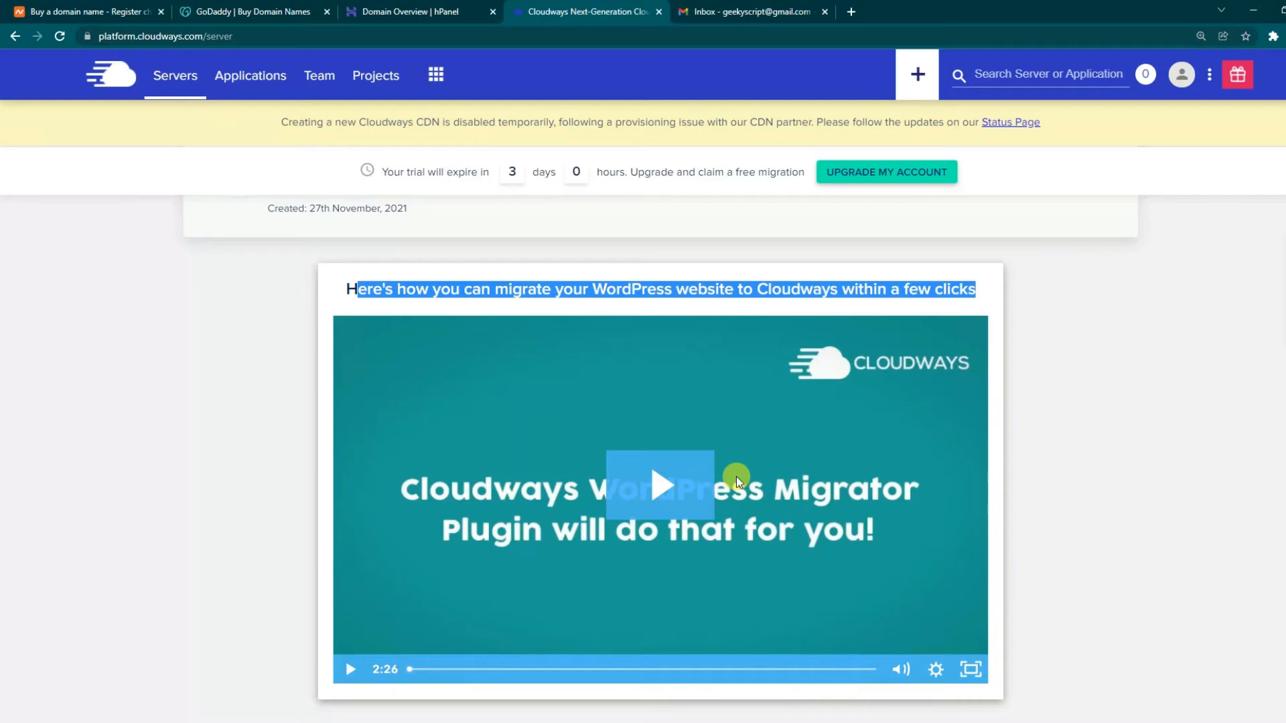
left_click(661, 488)
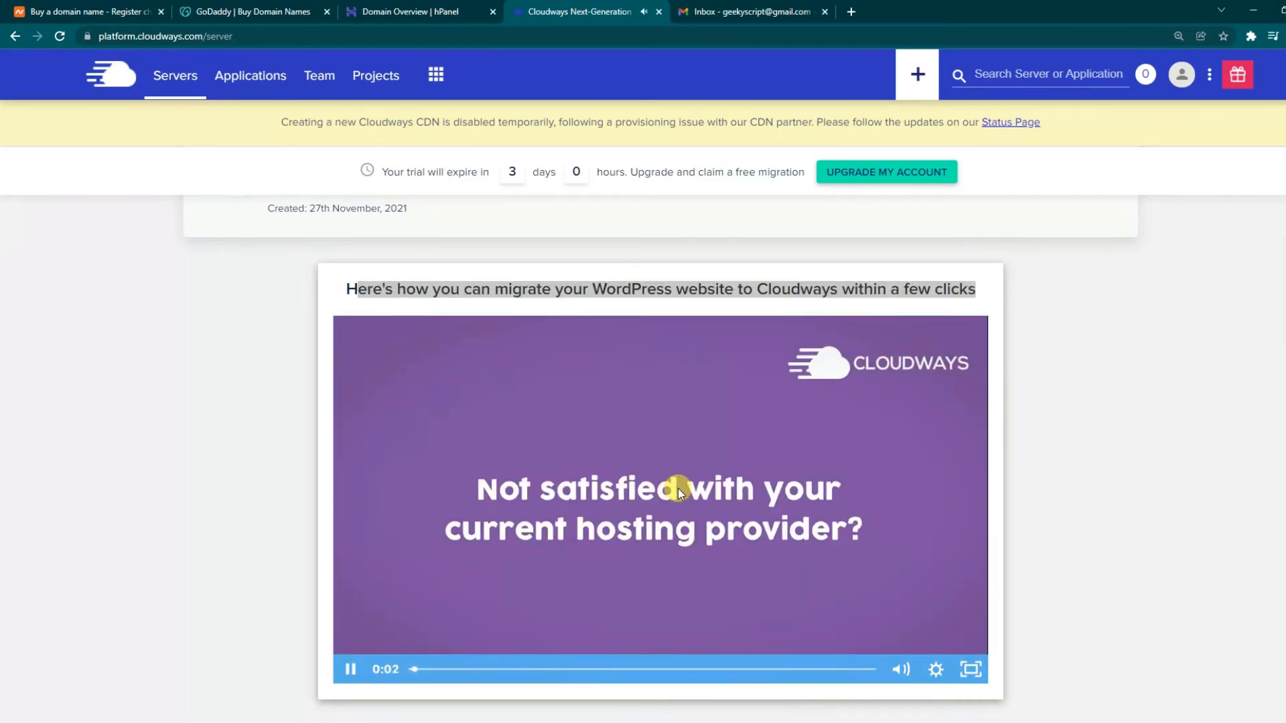
left_click(603, 669)
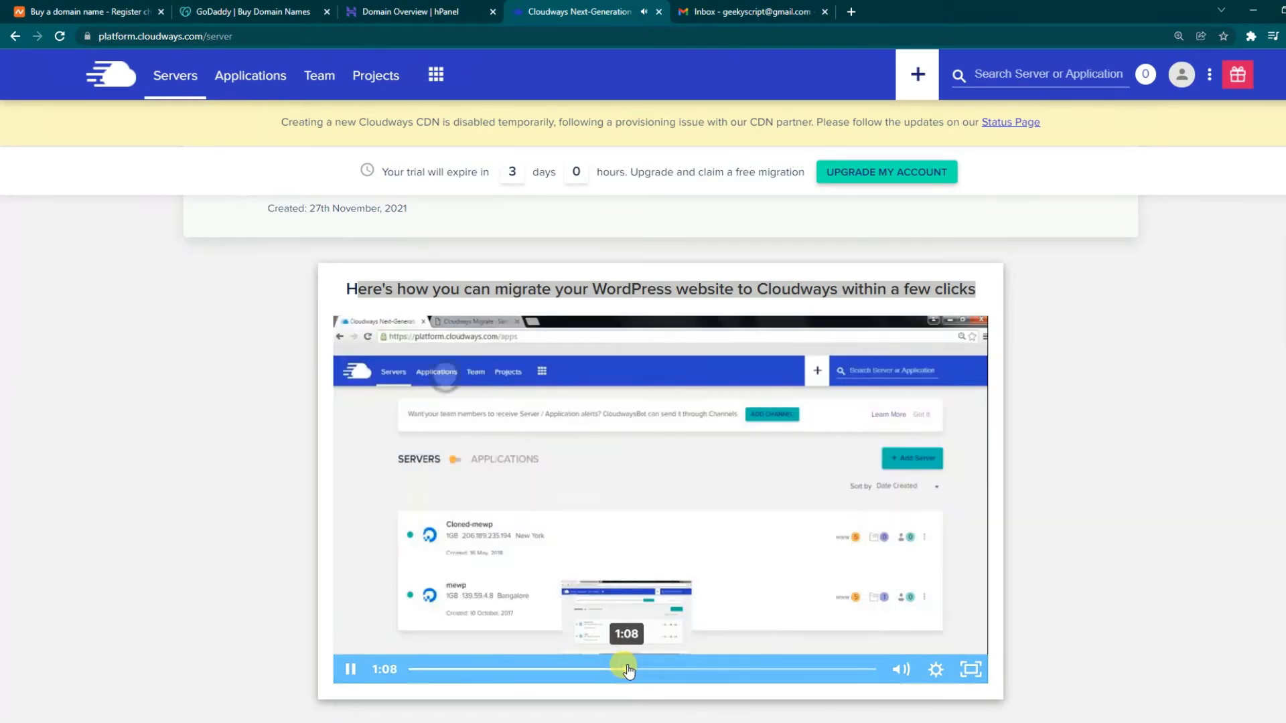
left_click(558, 670)
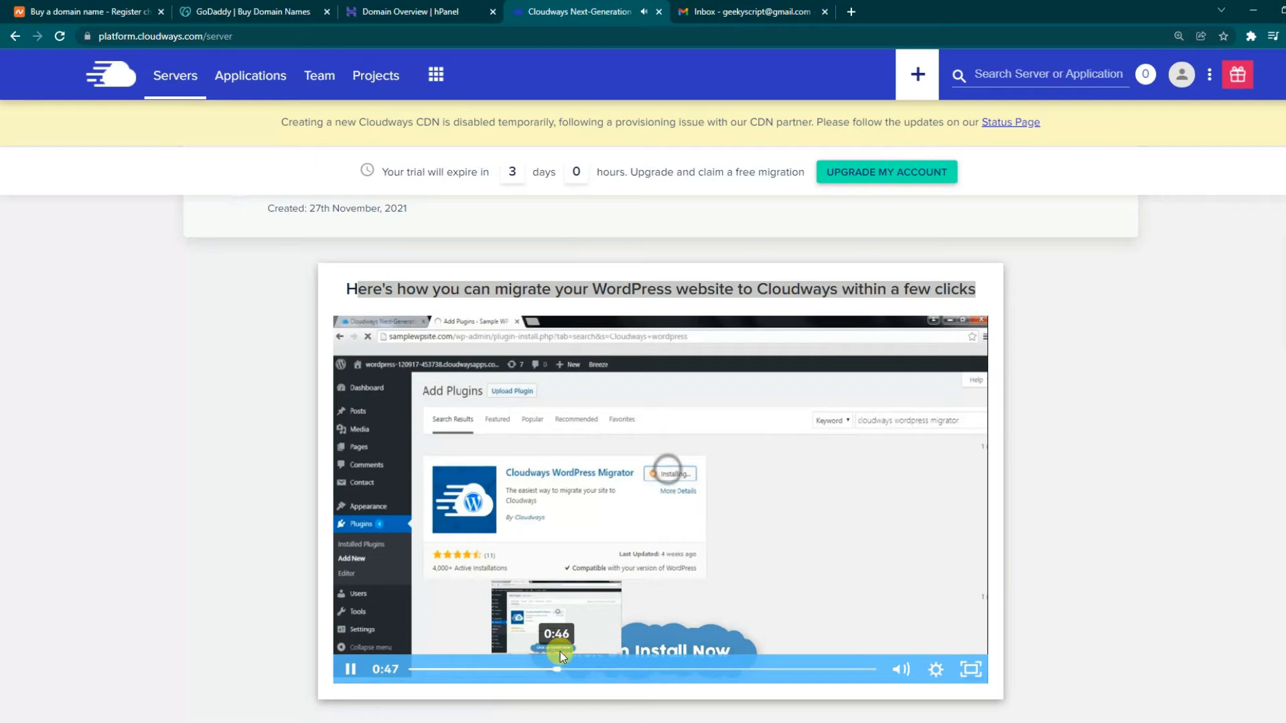
left_click(606, 584)
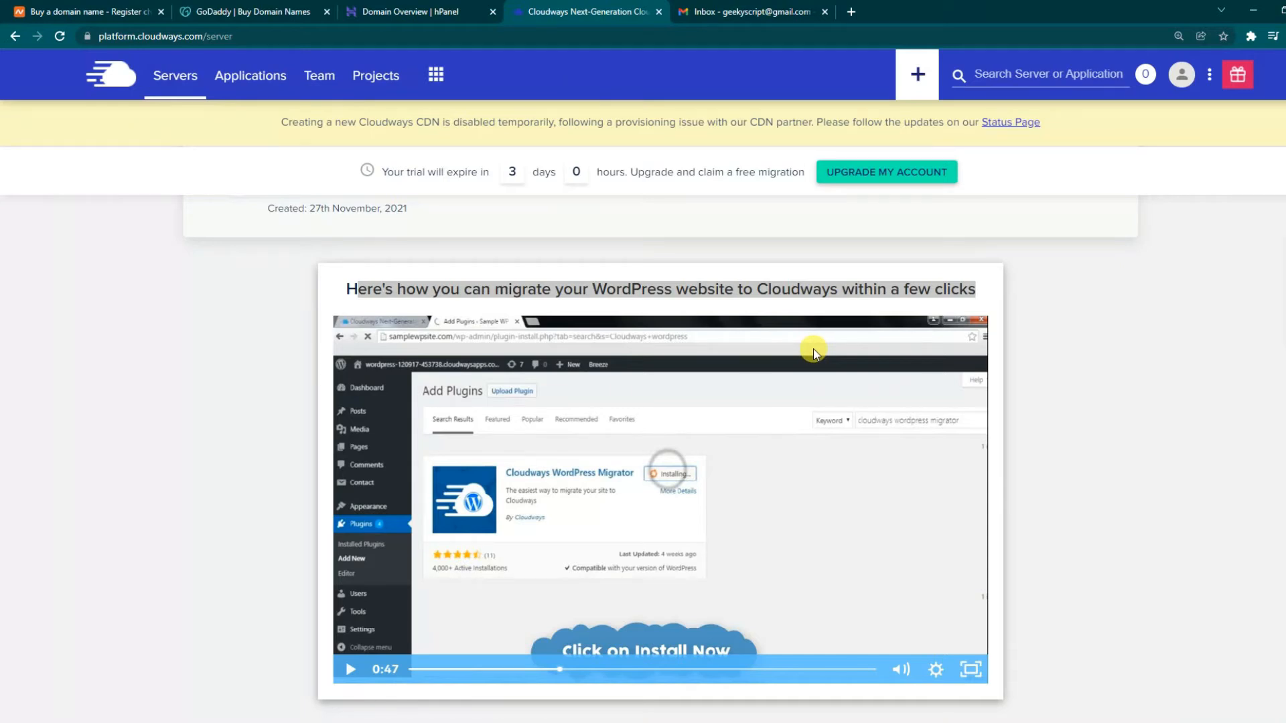
scroll(832, 489, "up", 3)
left_click_drag(969, 360, 1090, 367)
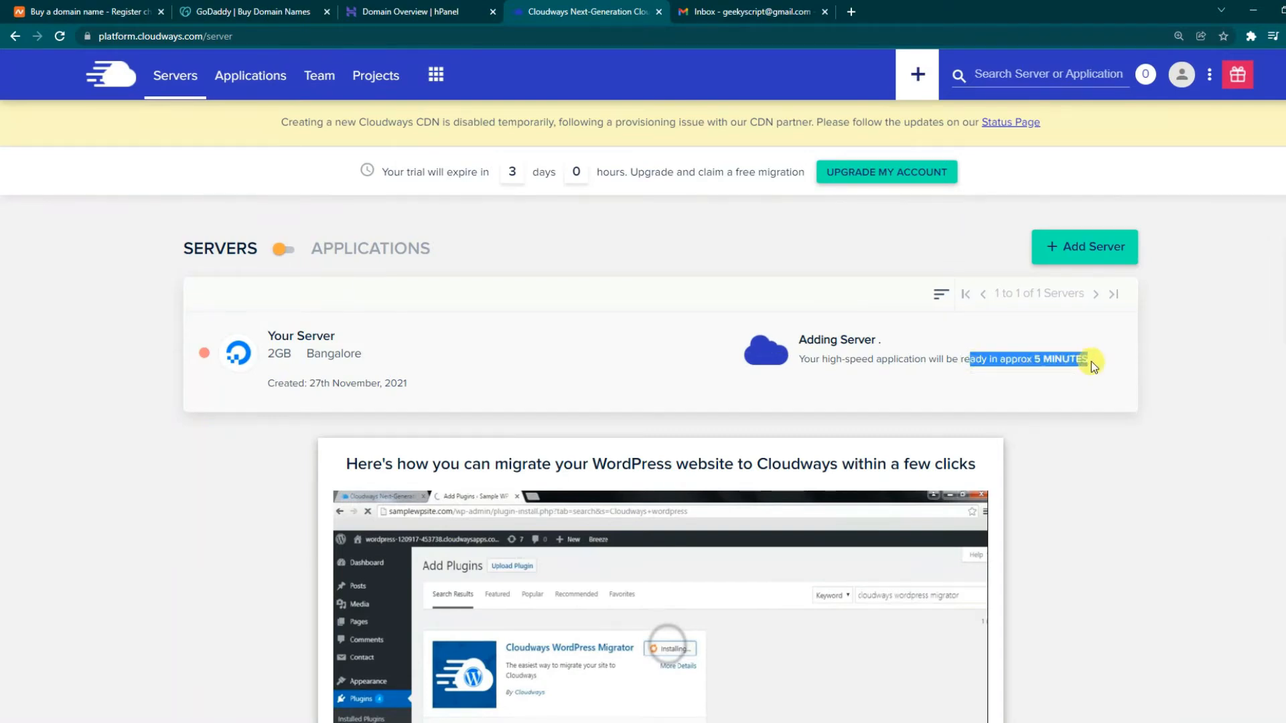
- Begin adding another server from the Servers page, reaching the one-server trial notice
left_click(1117, 366)
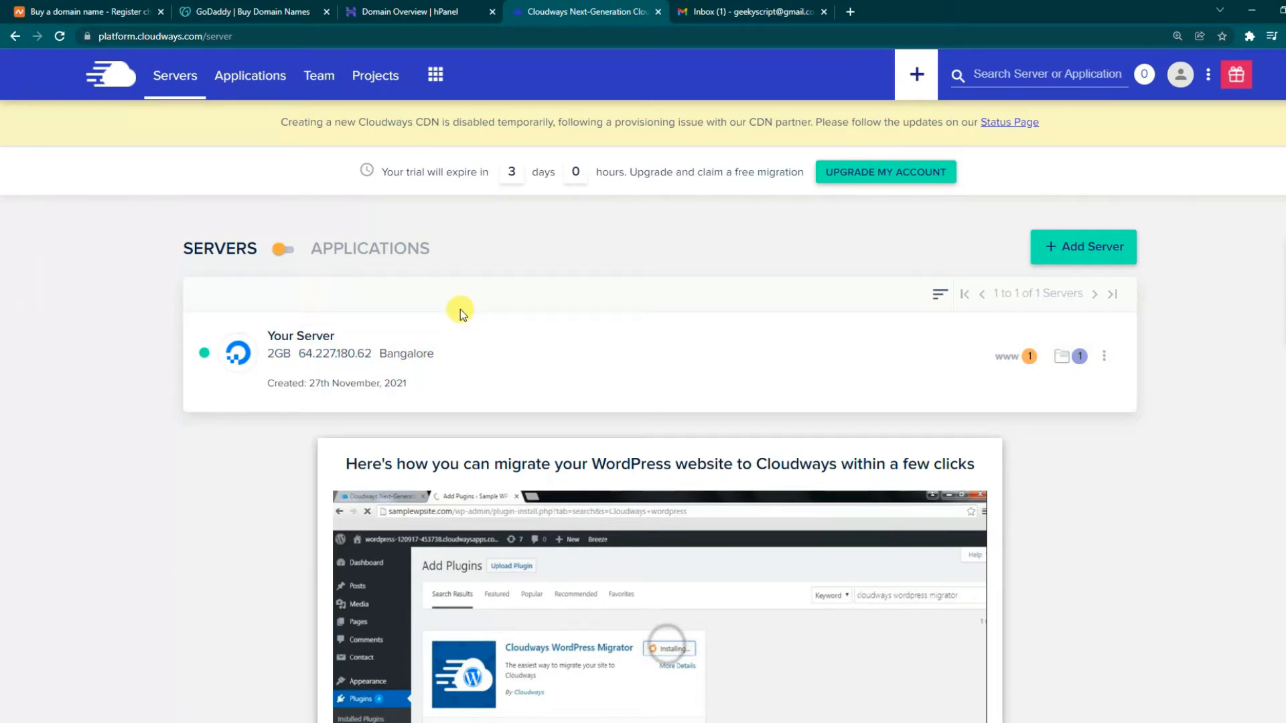
left_click(1081, 246)
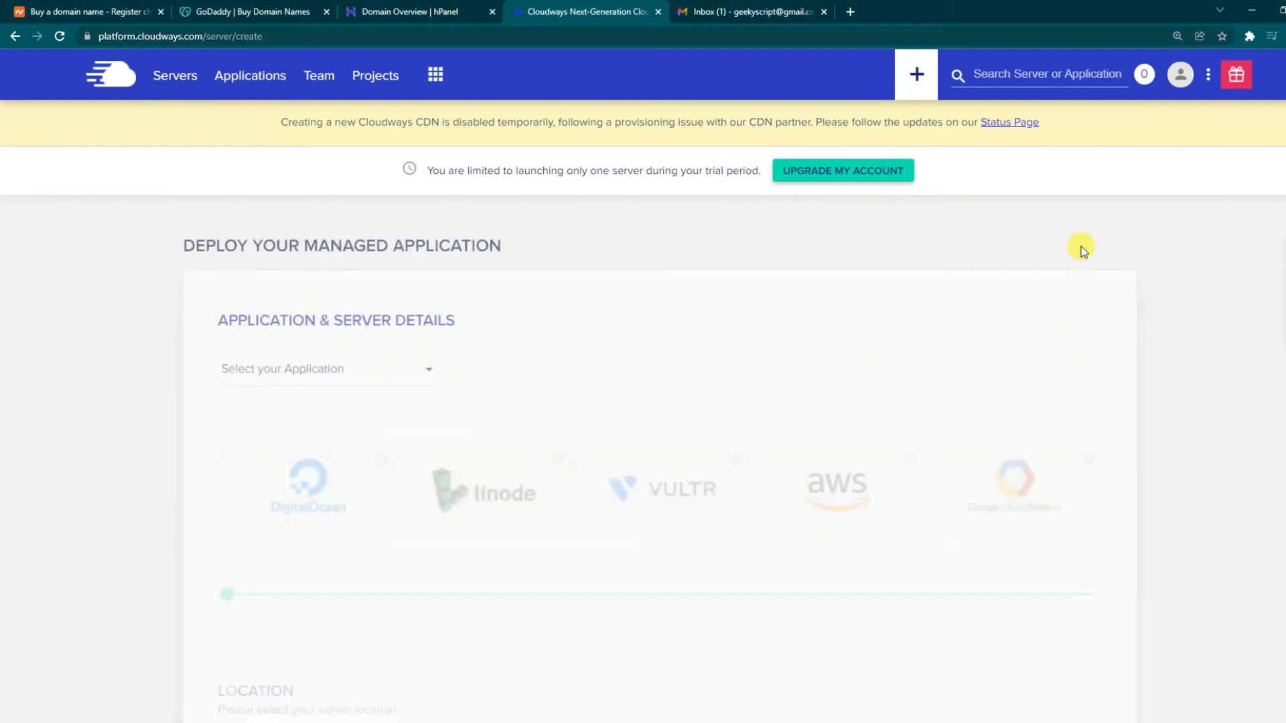
- Note the one-server trial limit and switch to the Applications list showing Your Application
left_click_drag(458, 170, 713, 182)
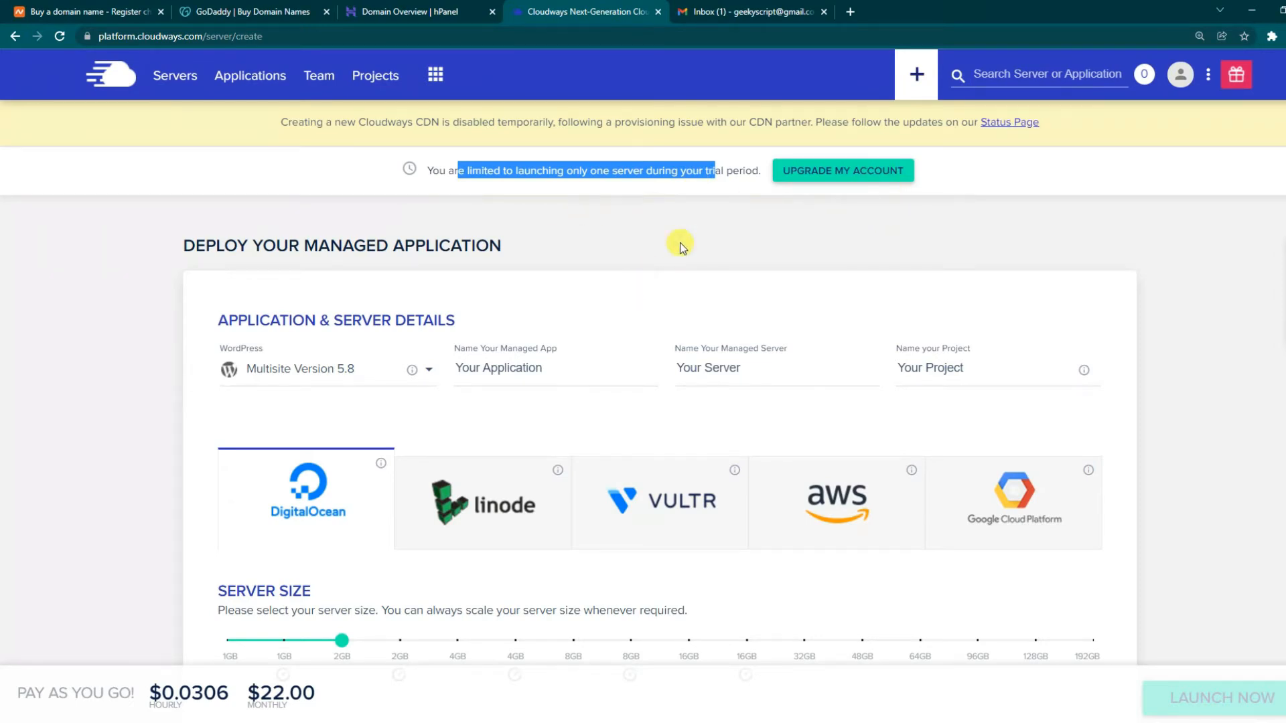
left_click(246, 79)
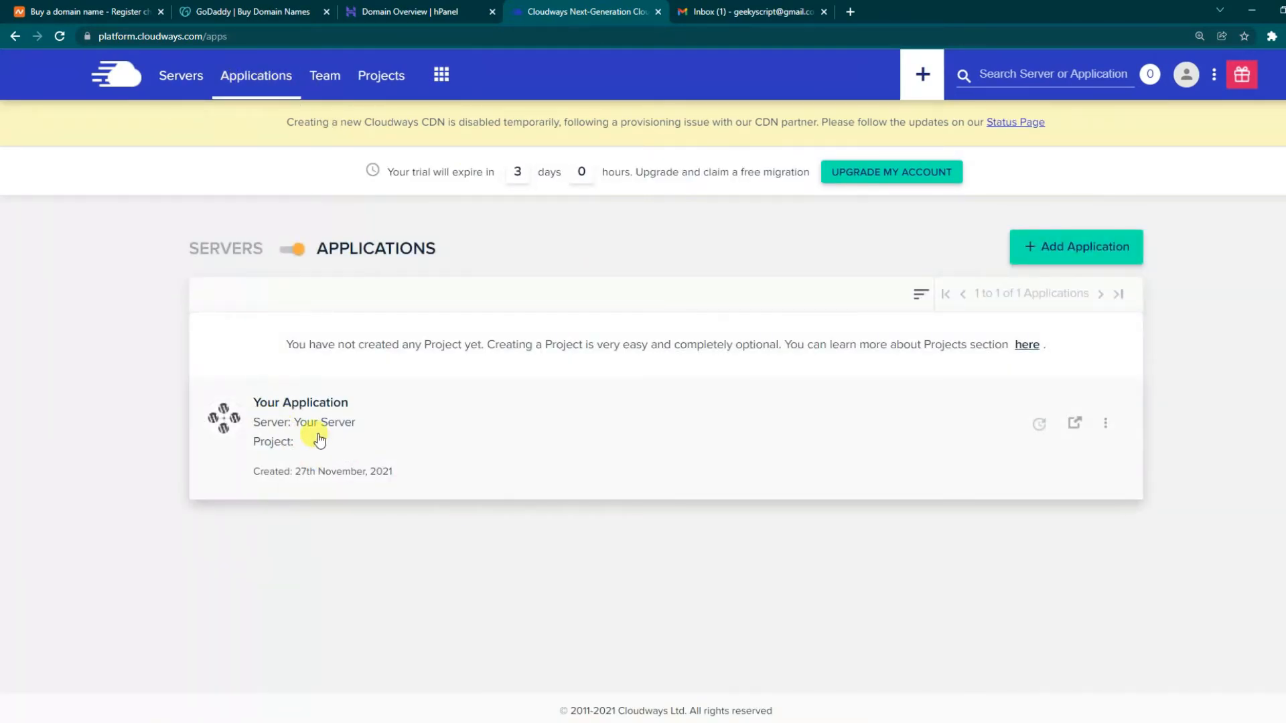
- Open Your Application's Access Details and step through the tour tips to GOT IT
left_click(367, 436)
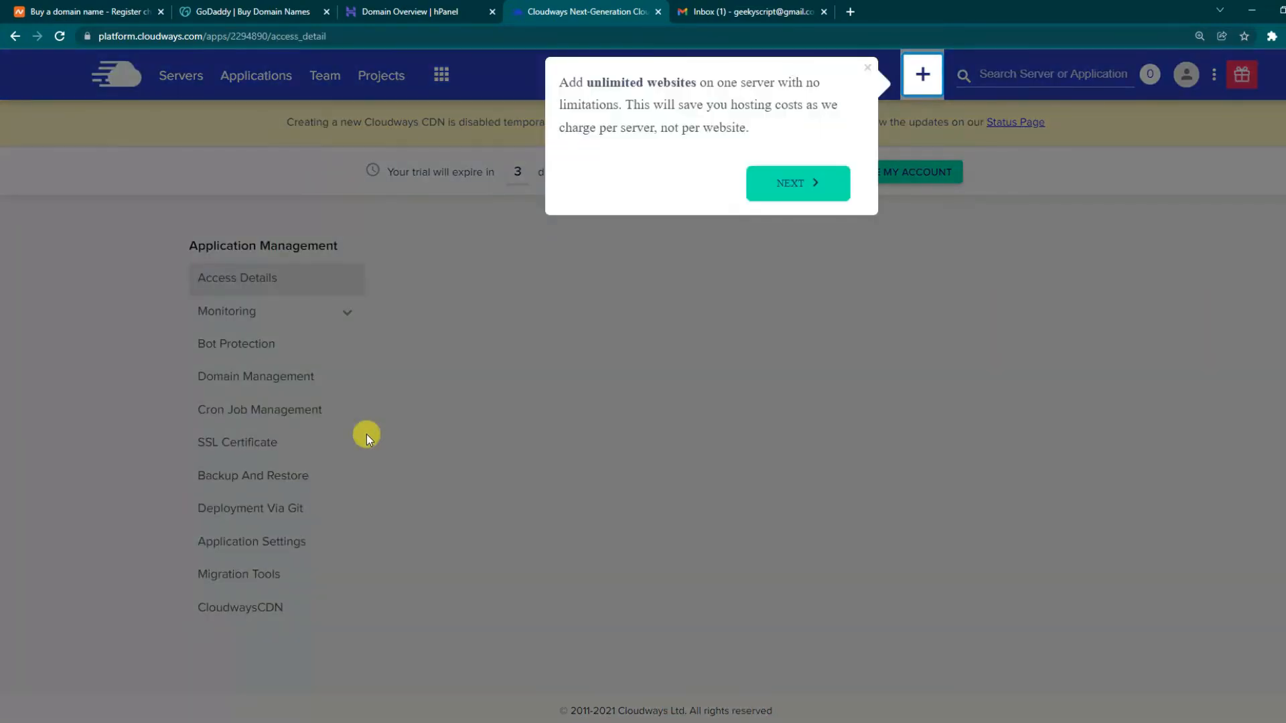
left_click_drag(560, 80, 711, 117)
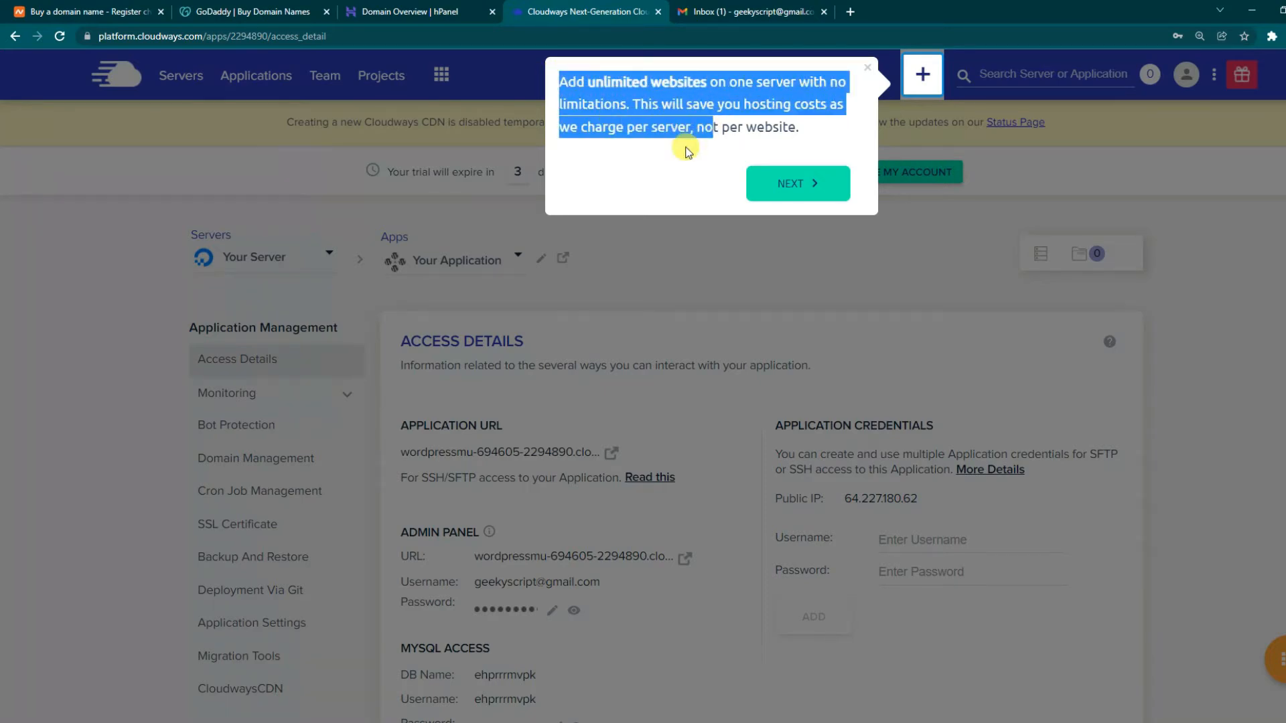
left_click(686, 151)
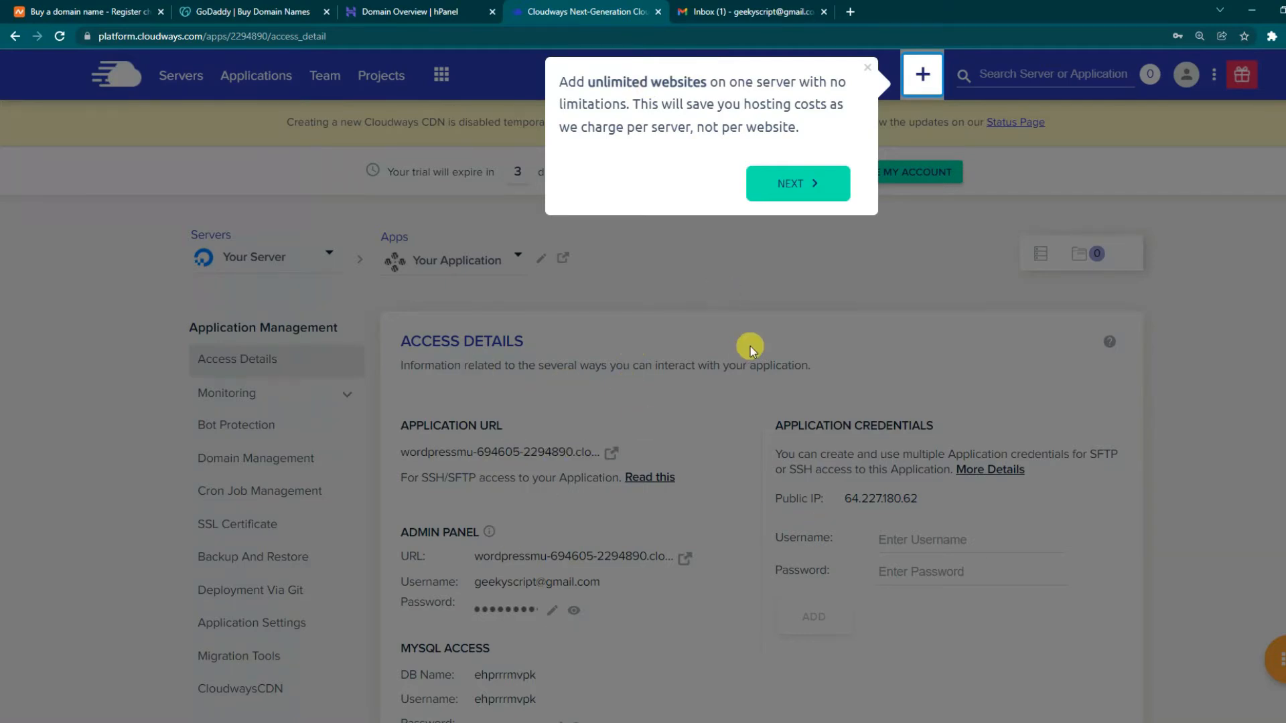
left_click(807, 185)
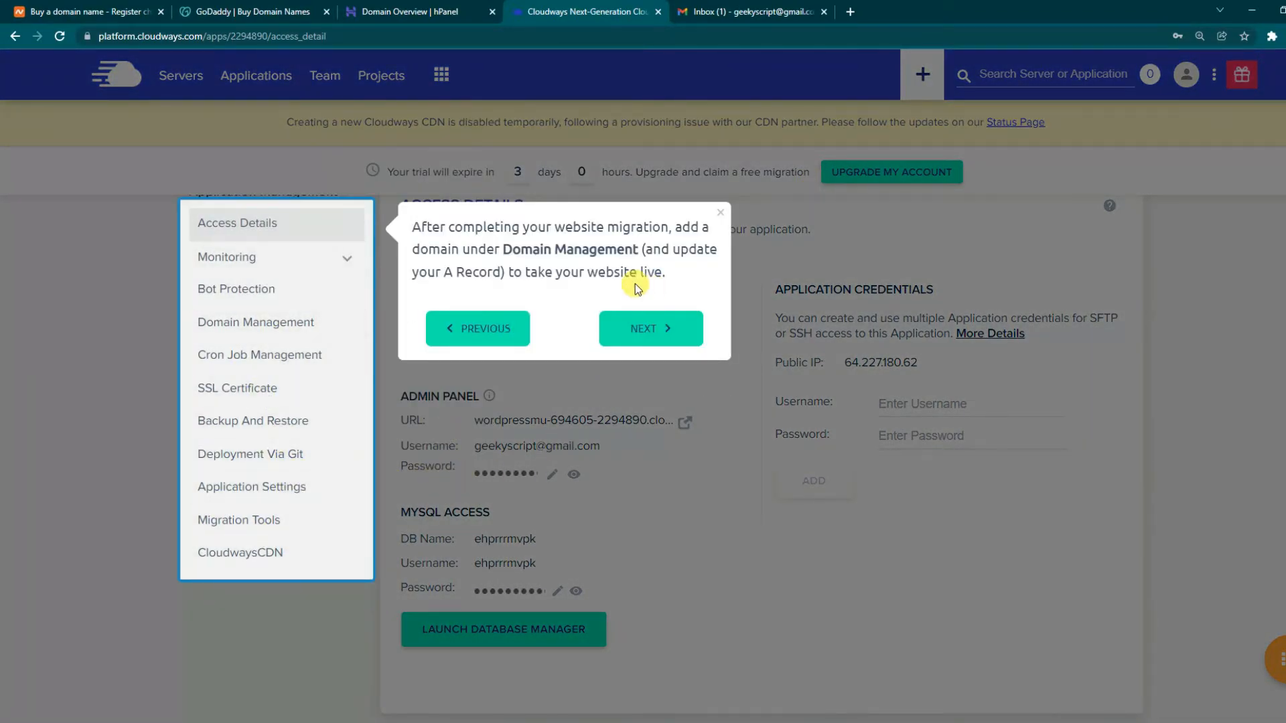
left_click(641, 328)
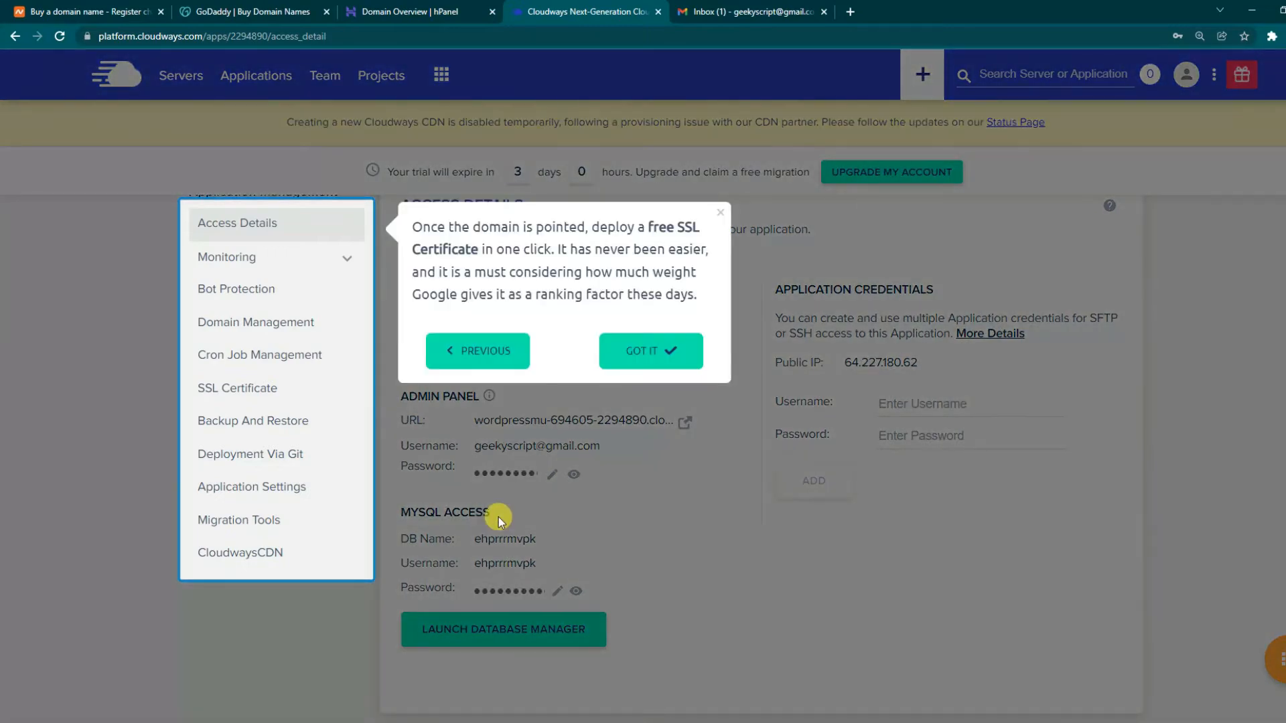
left_click(676, 352)
scroll(703, 529, "up", 2)
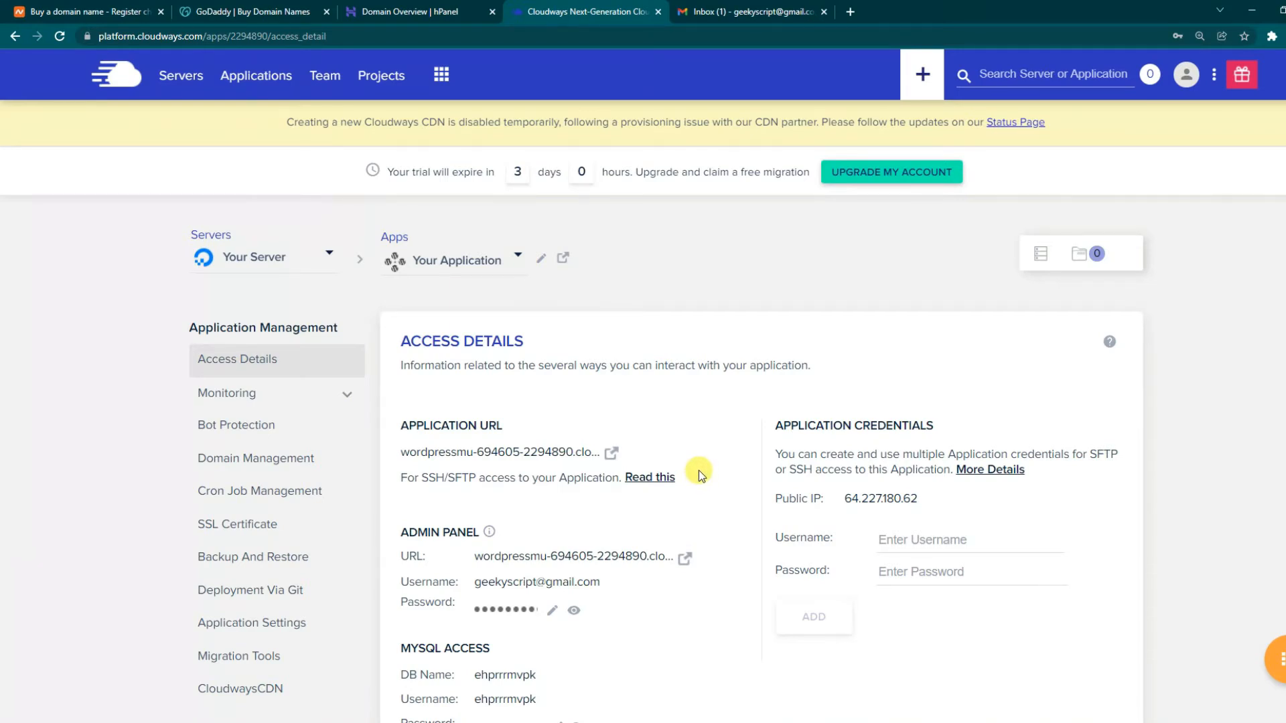
- Launch the default cloudwaysapps.com Application URL from Access Details in a new tab
left_click_drag(407, 425, 526, 429)
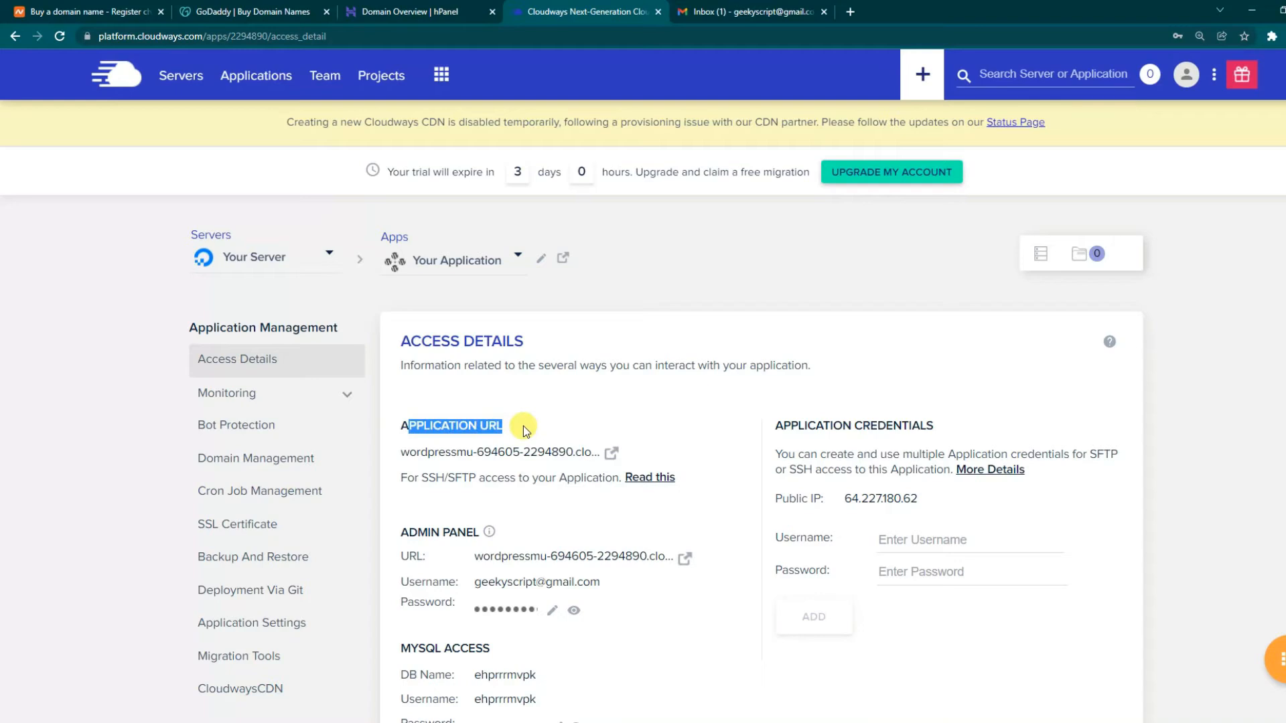
left_click(550, 428)
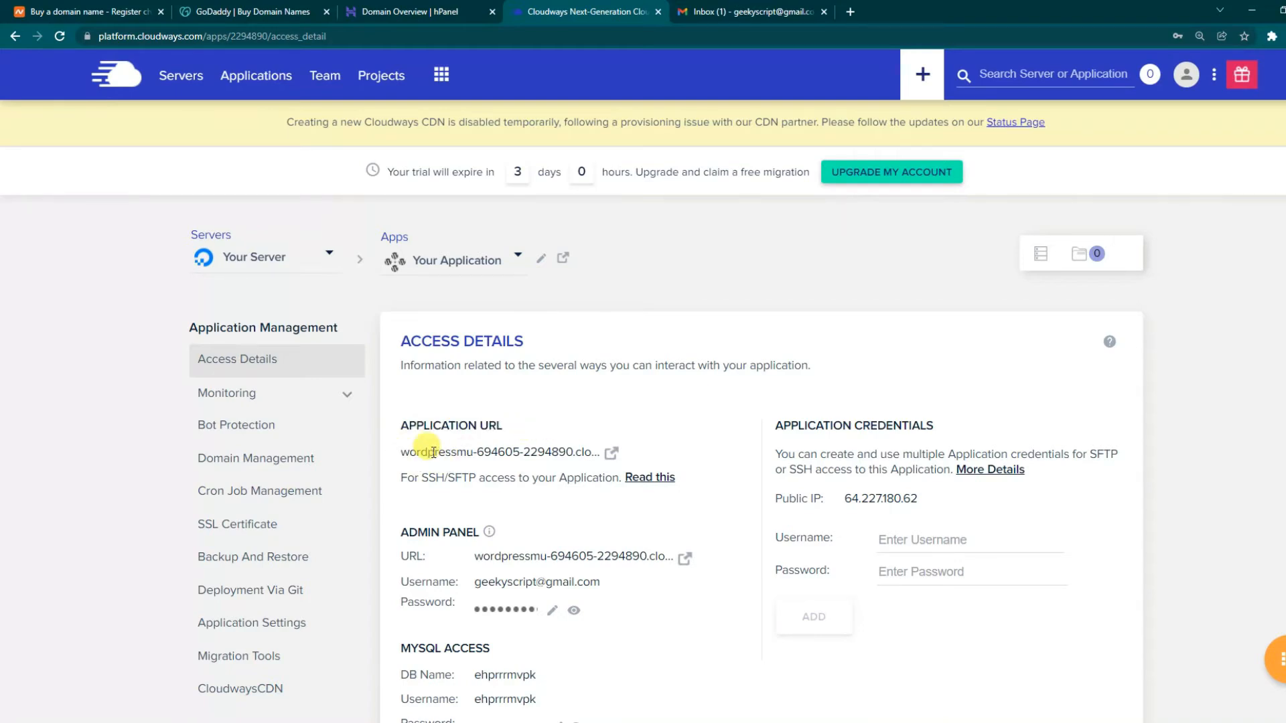
left_click_drag(408, 452, 596, 450)
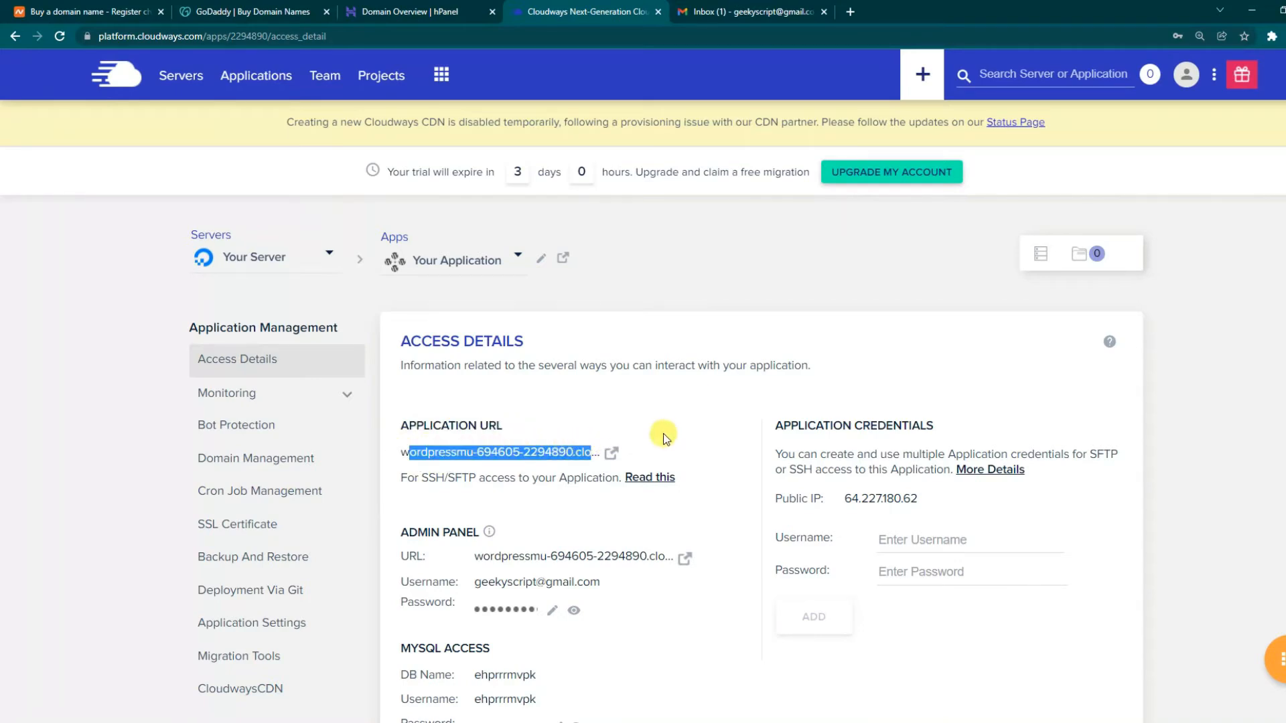
left_click(635, 444)
left_click(612, 456)
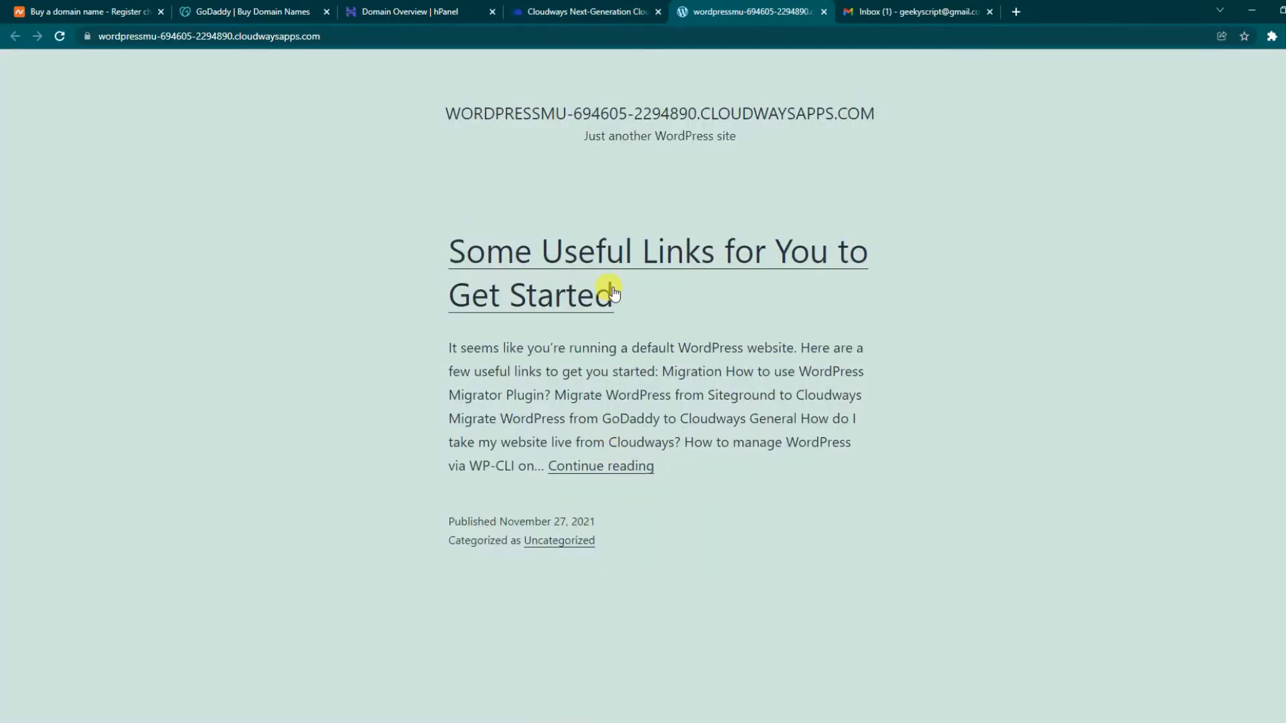
- Review the default WordPress site's title and Some Useful Links post, then view Namecheap's Rs447.74 .COM price
left_click_drag(433, 124, 891, 284)
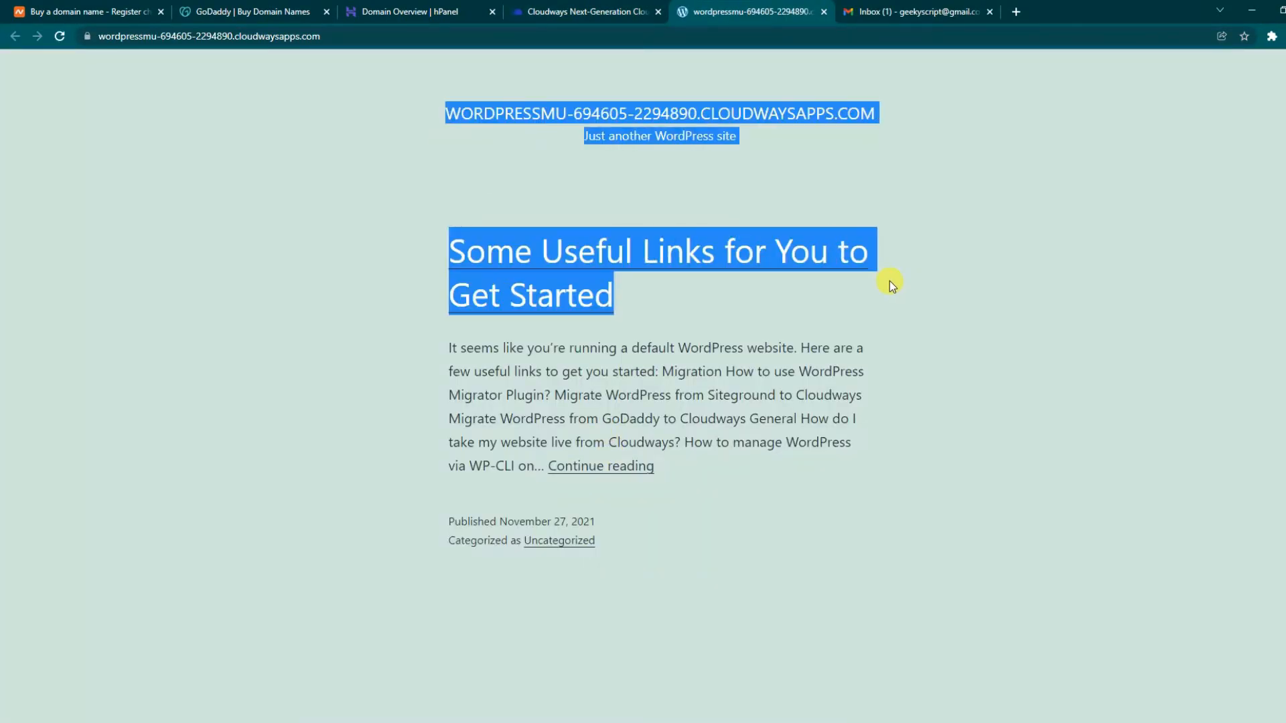
left_click(944, 347)
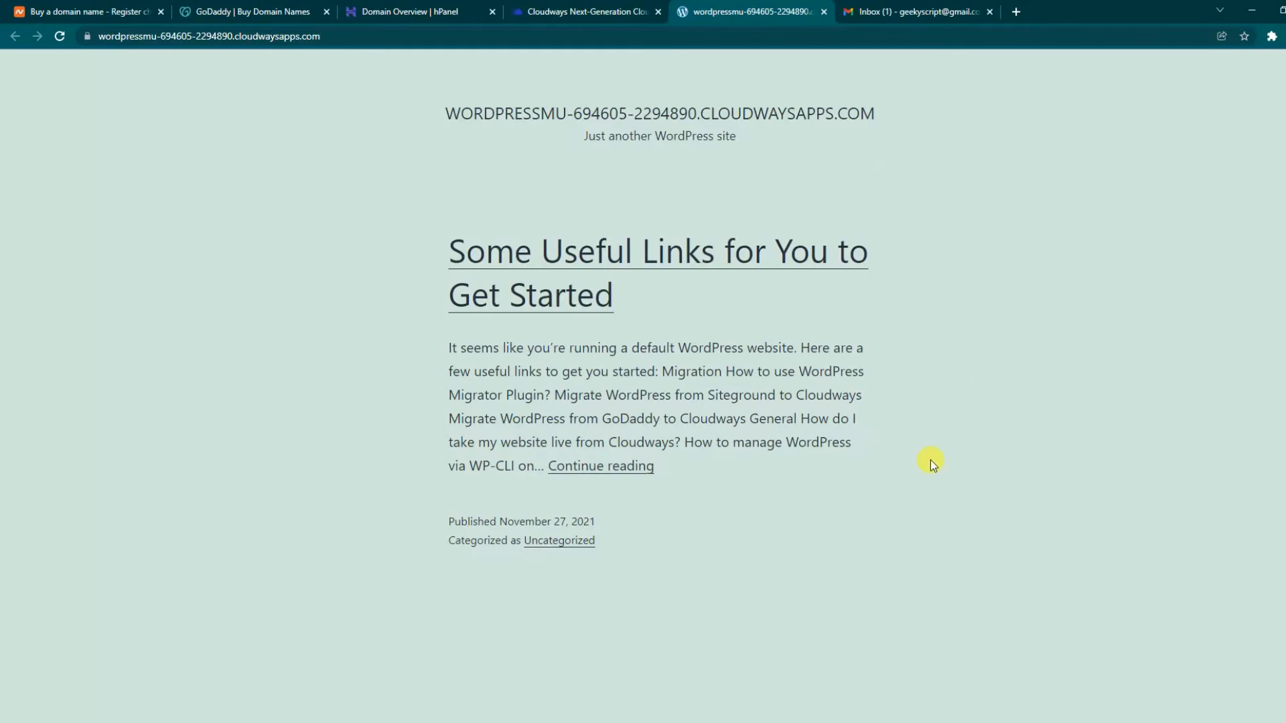
left_click_drag(930, 460, 403, 100)
left_click(369, 201)
left_click(568, 7)
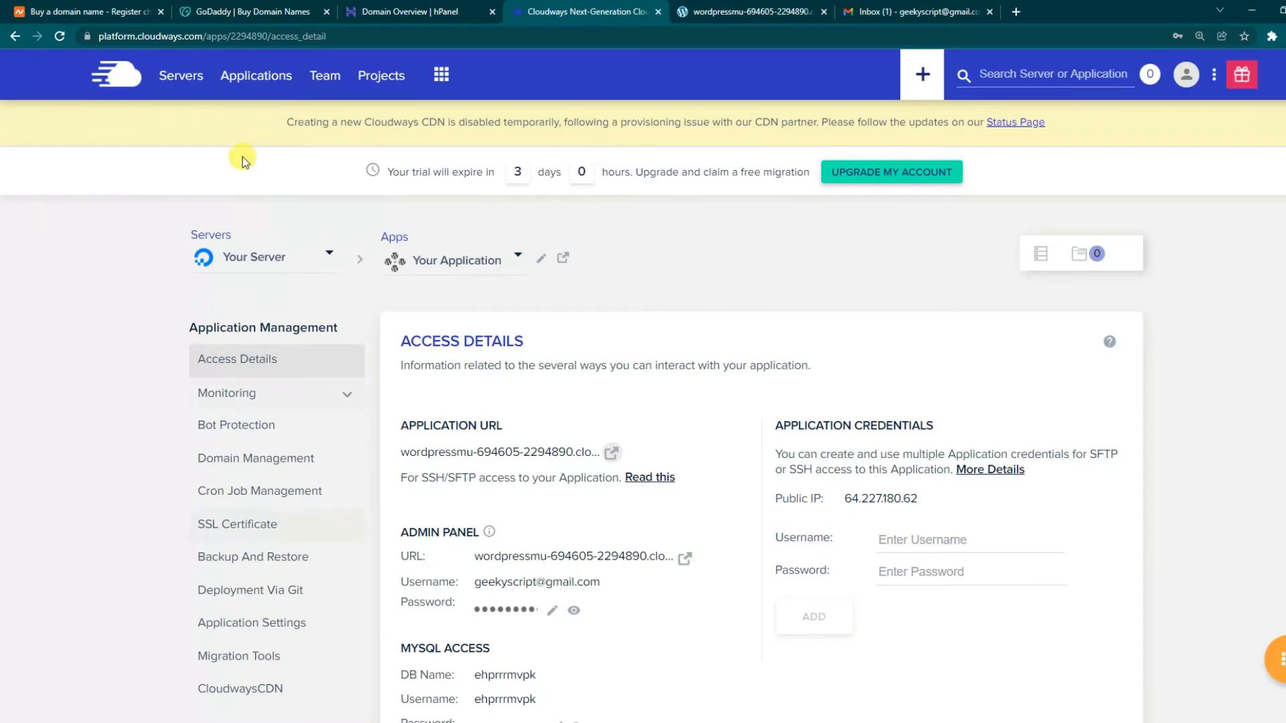
left_click(104, 10)
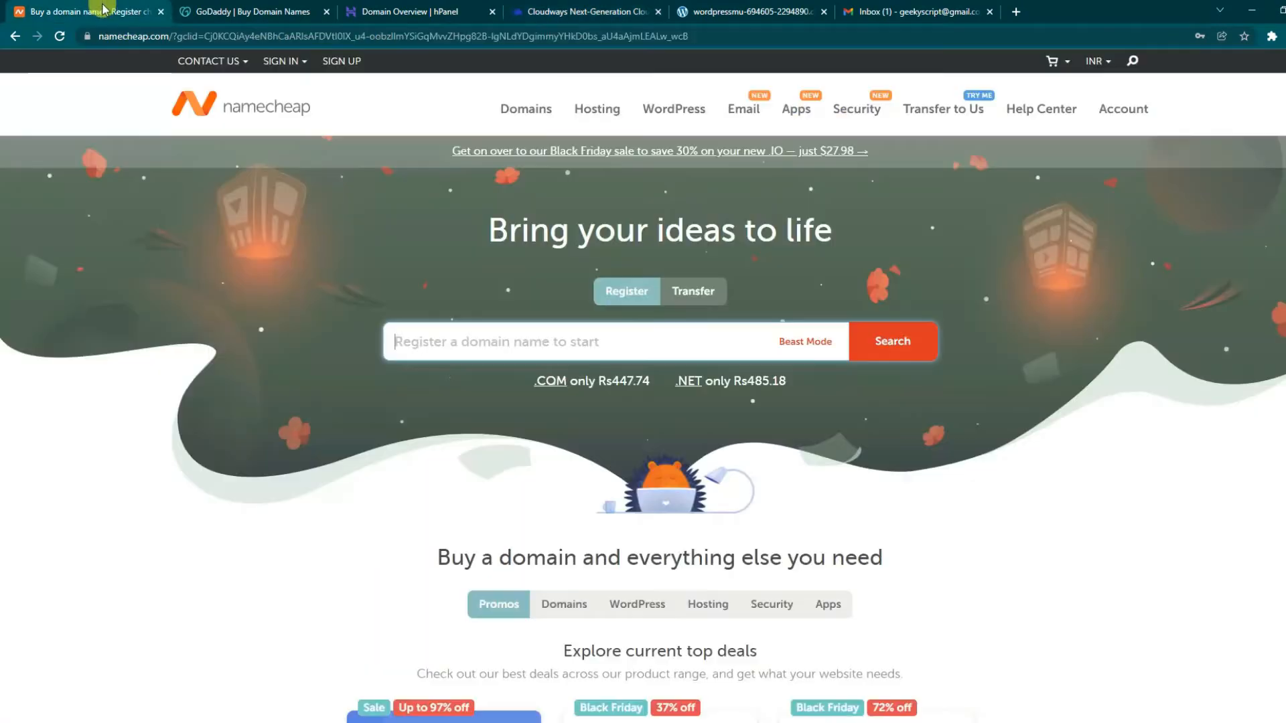
- Note GoDaddy's ₹399.00 first-year .com price, then view the yourcloudwaysdeals.tech overview in hPanel
left_click(221, 9)
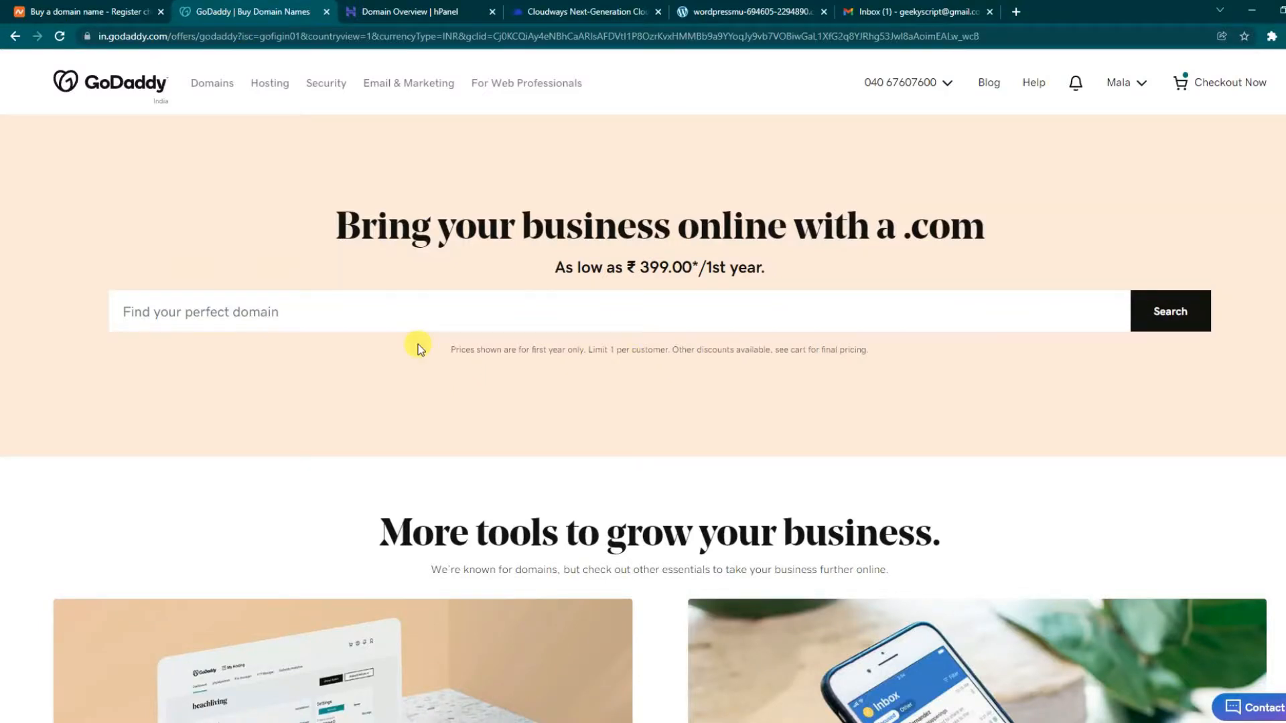
left_click_drag(603, 271, 853, 263)
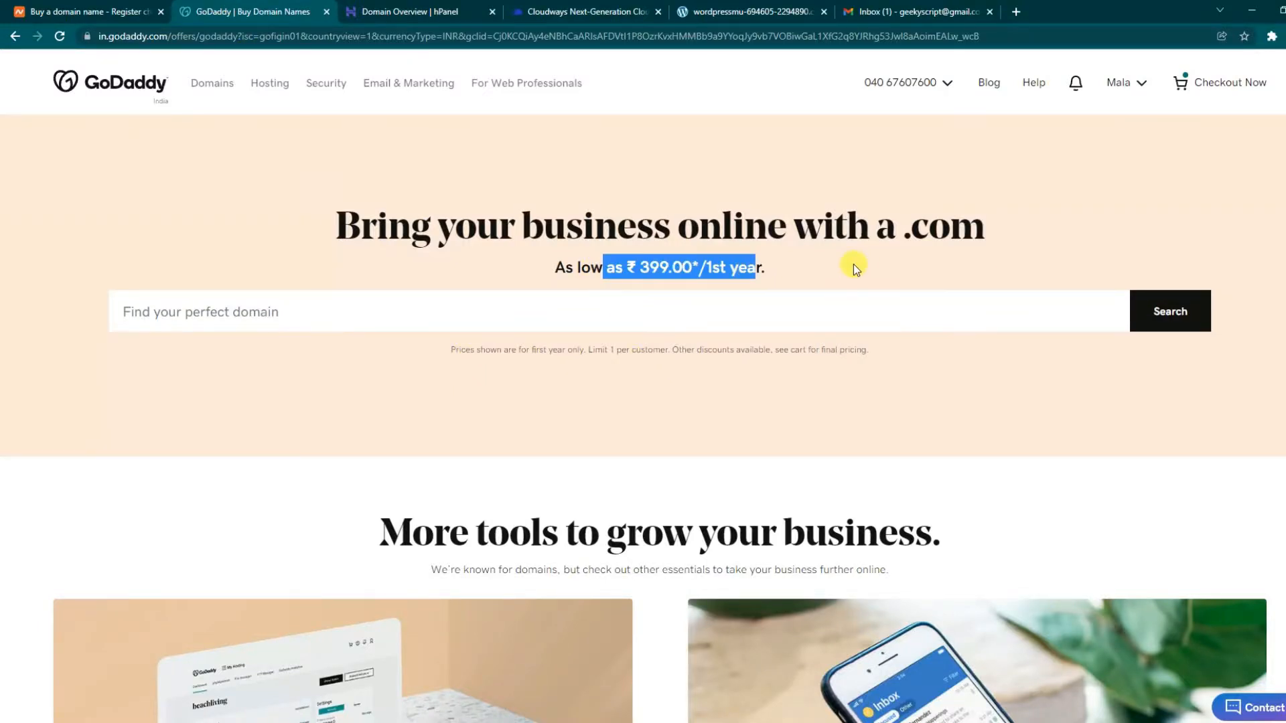
left_click(847, 272)
left_click(373, 6)
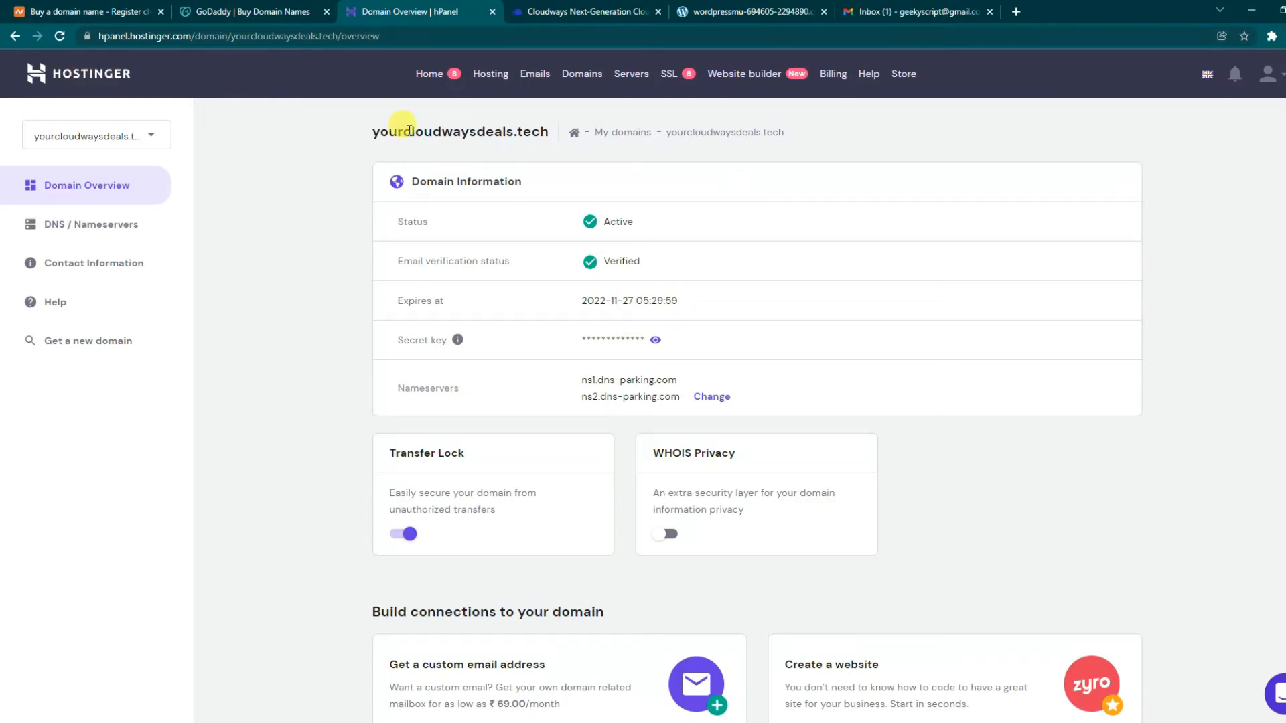
- Open DNS / Nameservers for yourcloudwaysdeals.tech and check its current dns-parking.com nameservers
left_click_drag(415, 131, 542, 132)
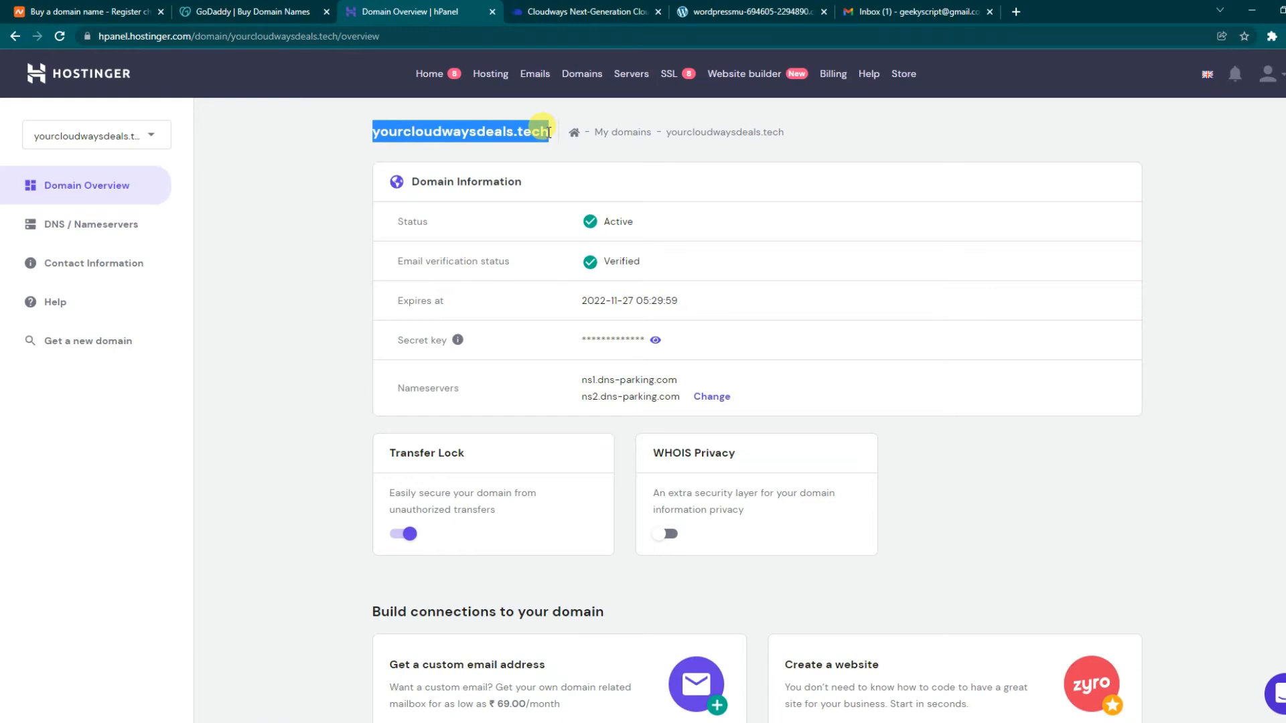
left_click(556, 134)
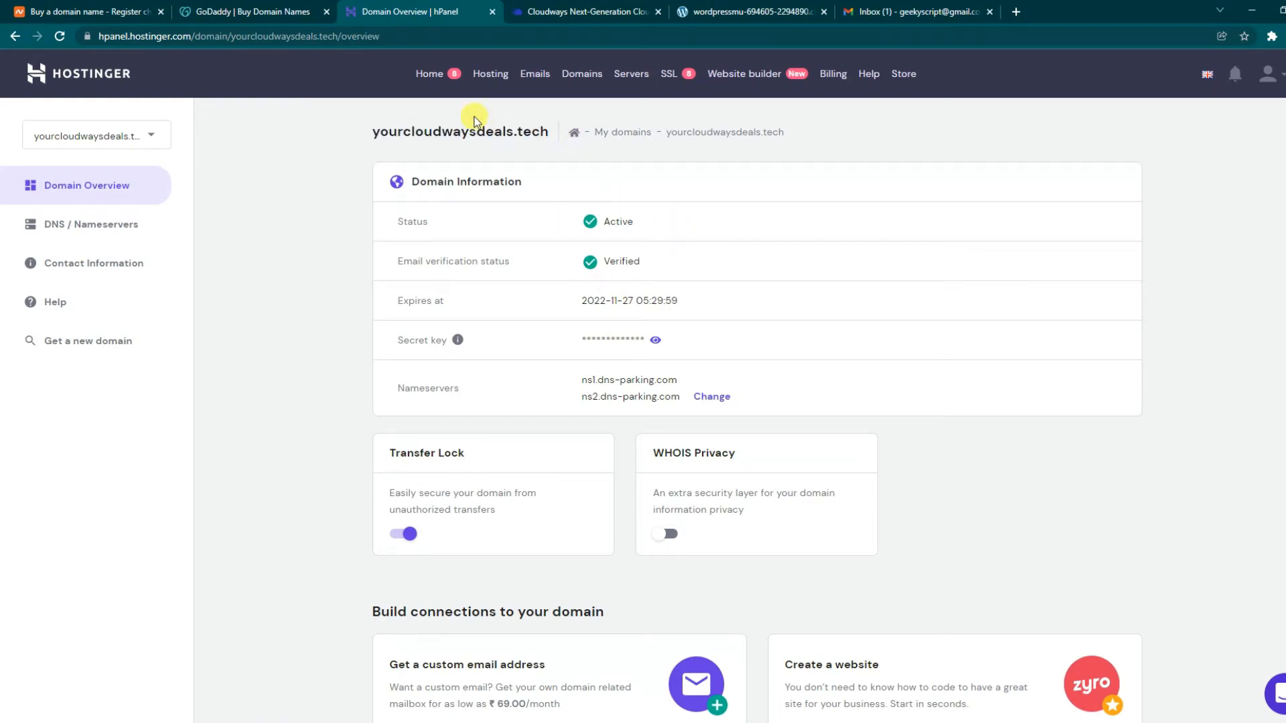
scroll(646, 288, "down", 2)
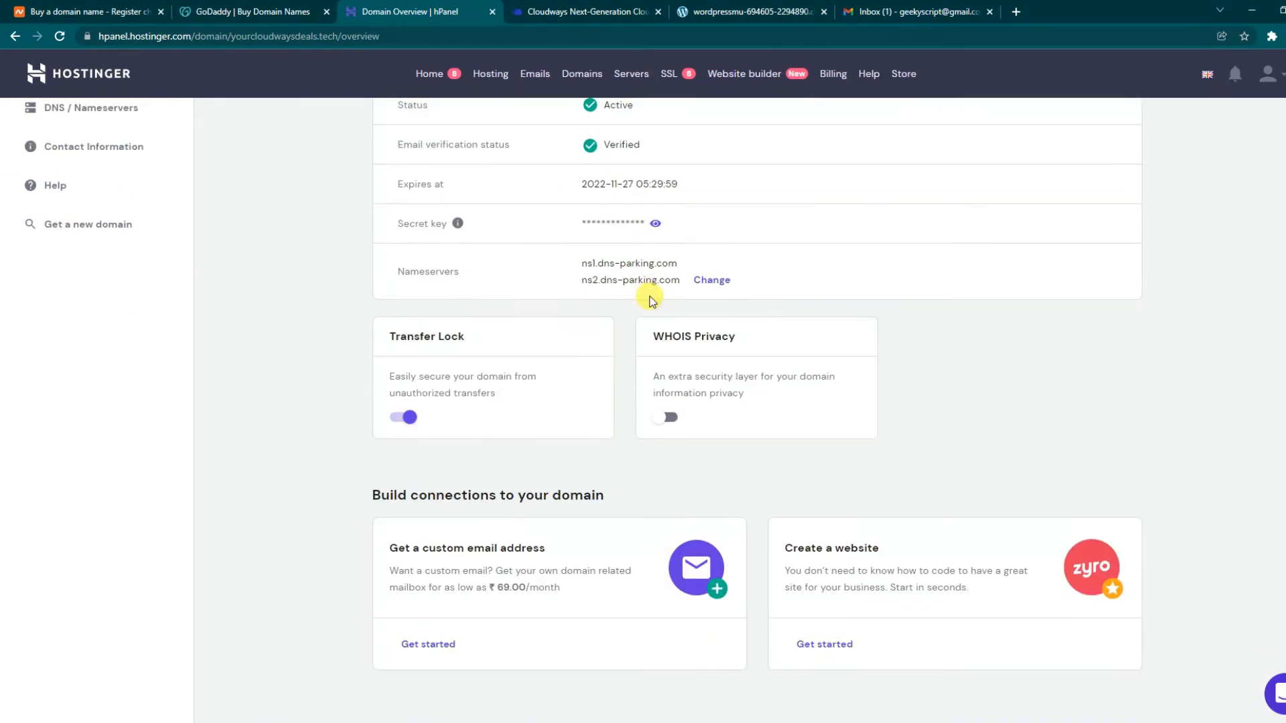
scroll(29, 258, "up", 2)
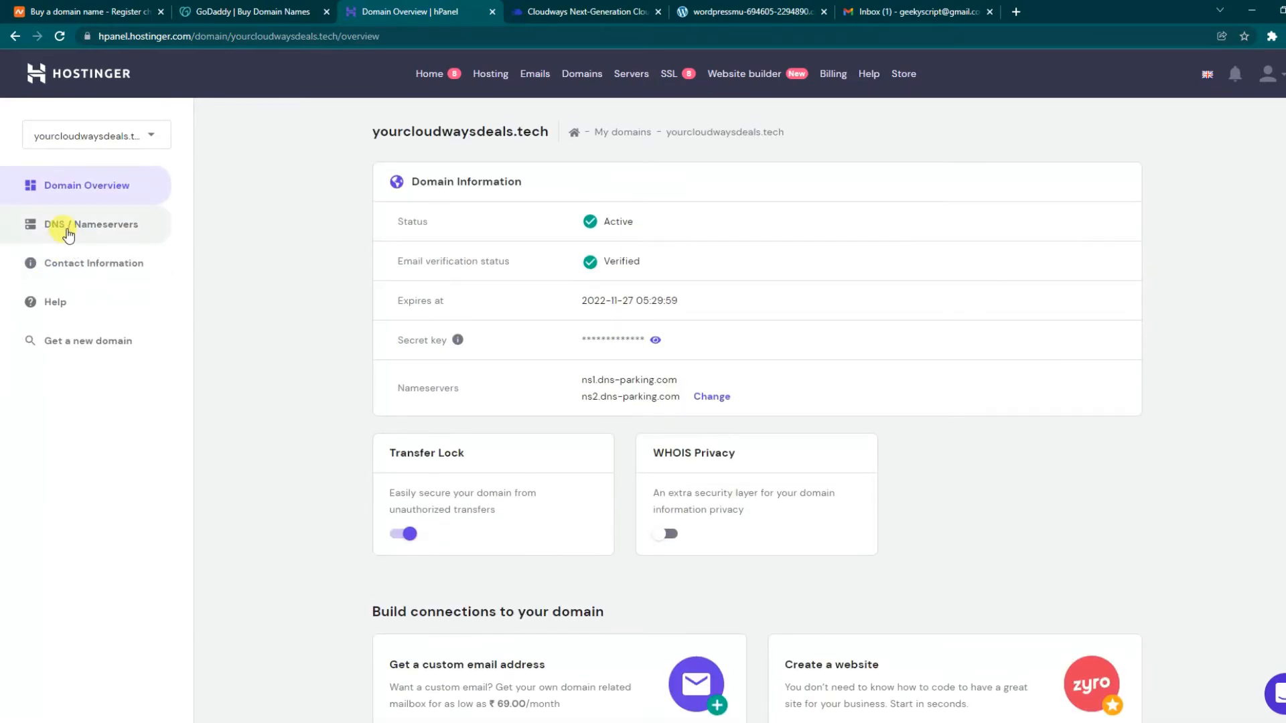
left_click(95, 234)
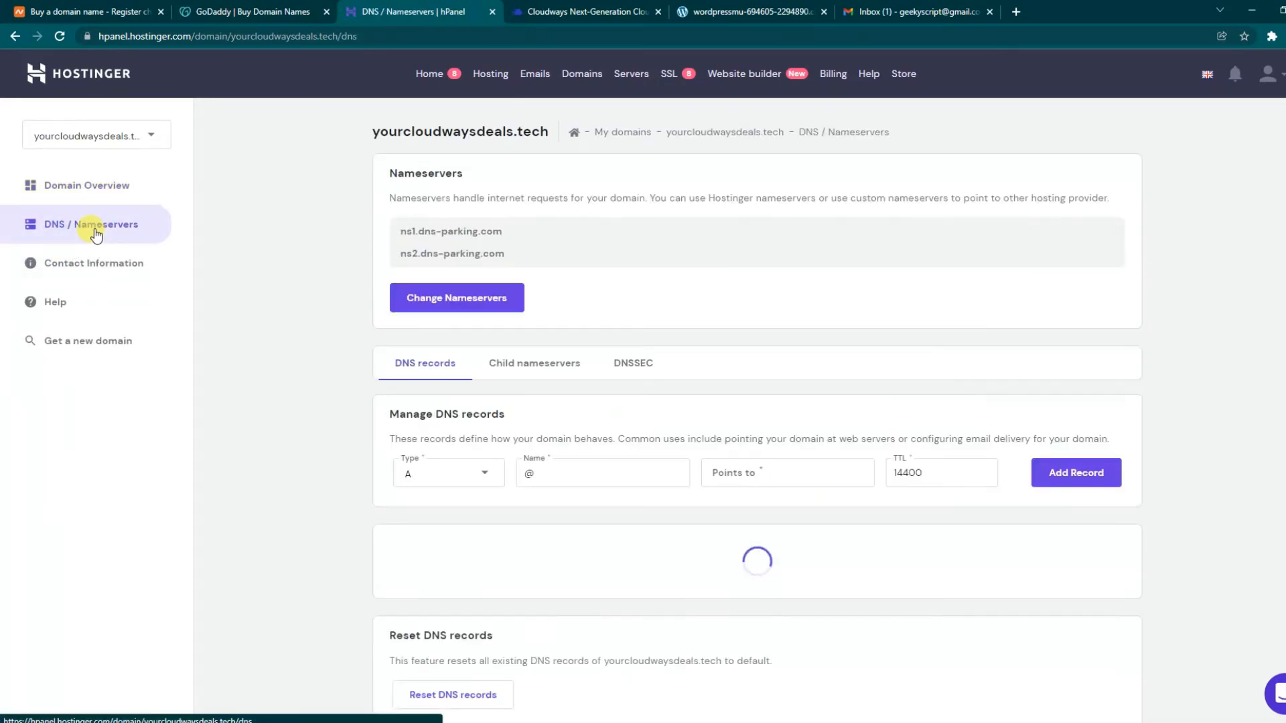
left_click_drag(387, 174, 432, 268)
left_click(577, 273)
- Locate the root A record pointing to 2.57.90.16, then return to Cloudways
scroll(577, 272, "down", 3)
left_click_drag(388, 206, 515, 207)
scroll(536, 365, "down", 3)
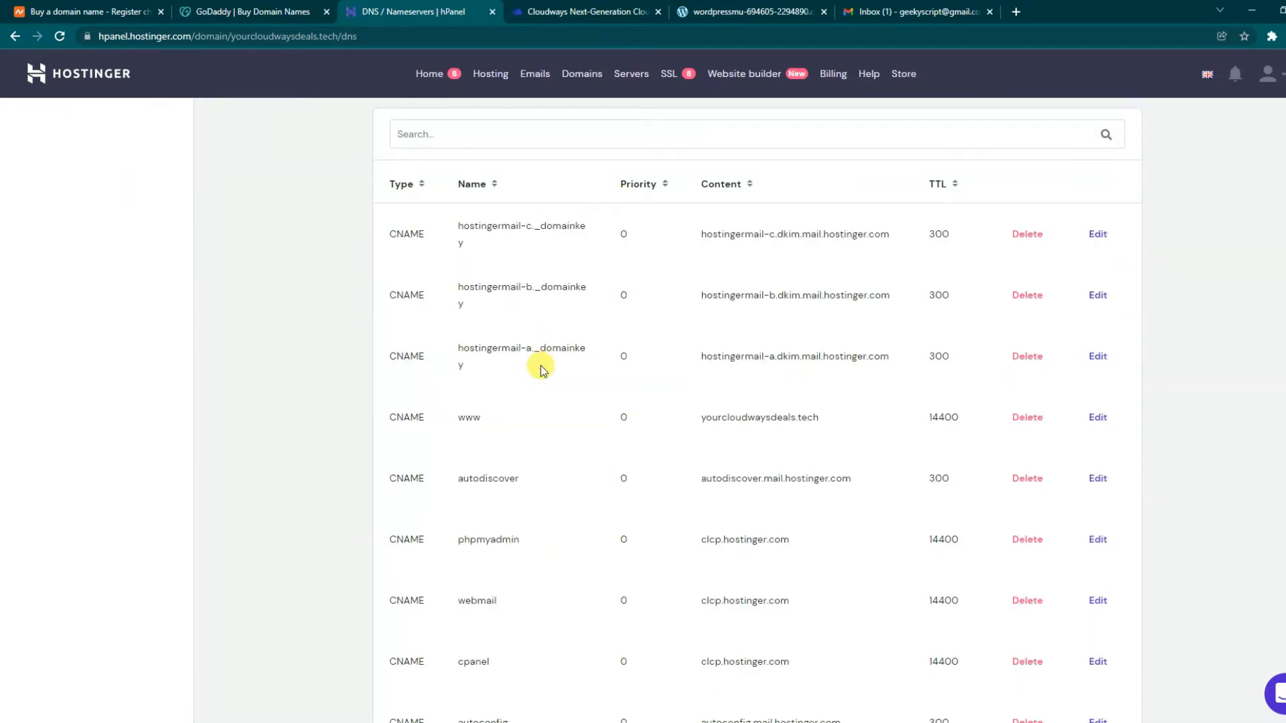
scroll(588, 373, "down", 18)
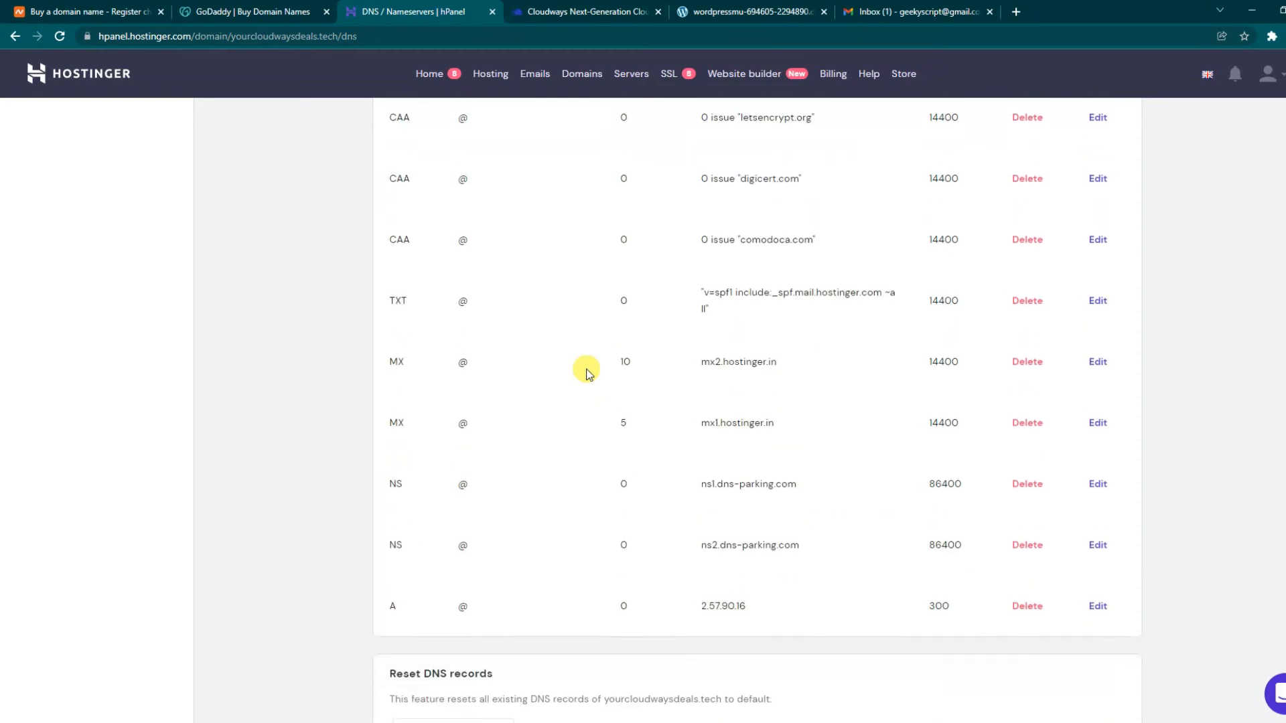
left_click_drag(439, 399, 388, 399)
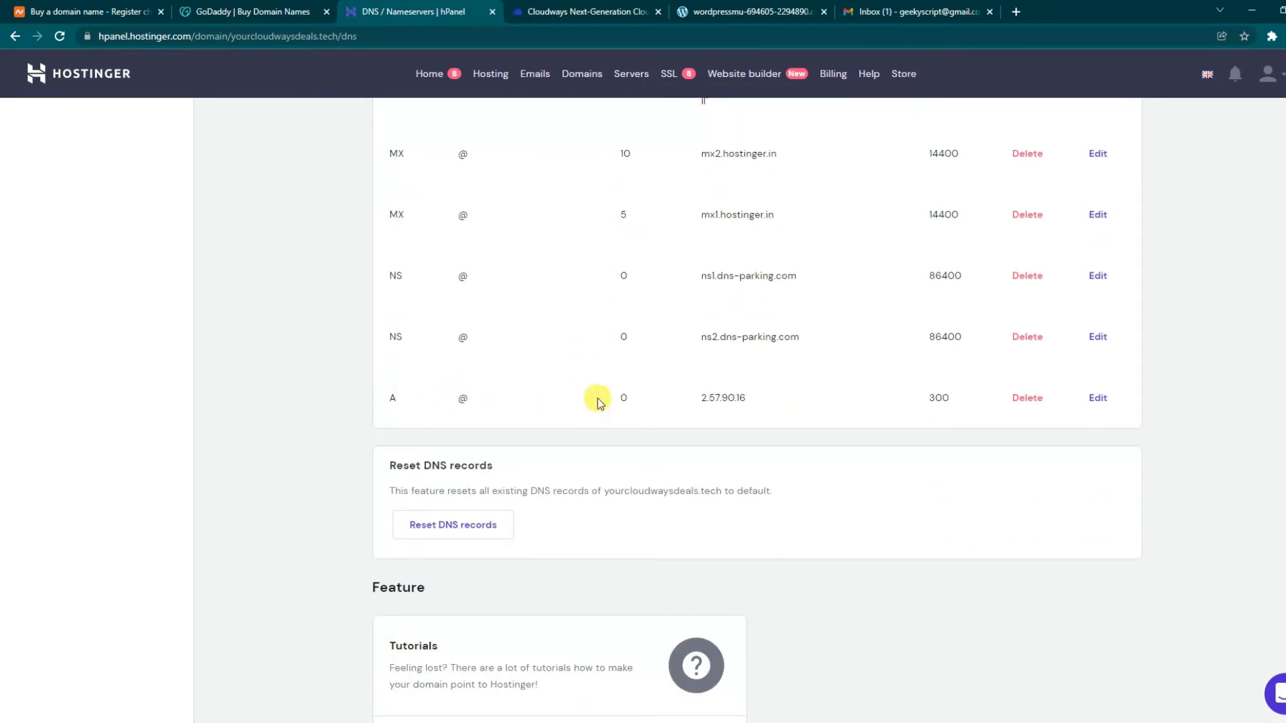
left_click_drag(701, 397, 751, 405)
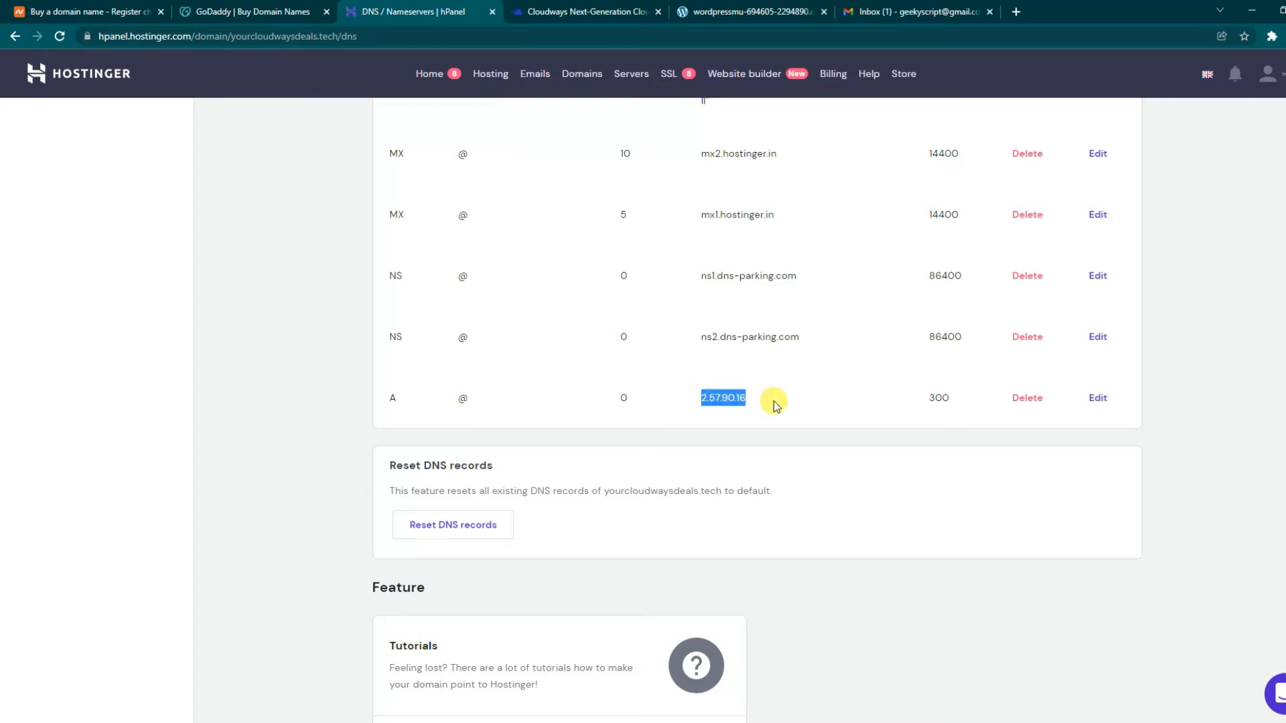
left_click(774, 401)
left_click_drag(742, 406, 684, 402)
left_click(565, 12)
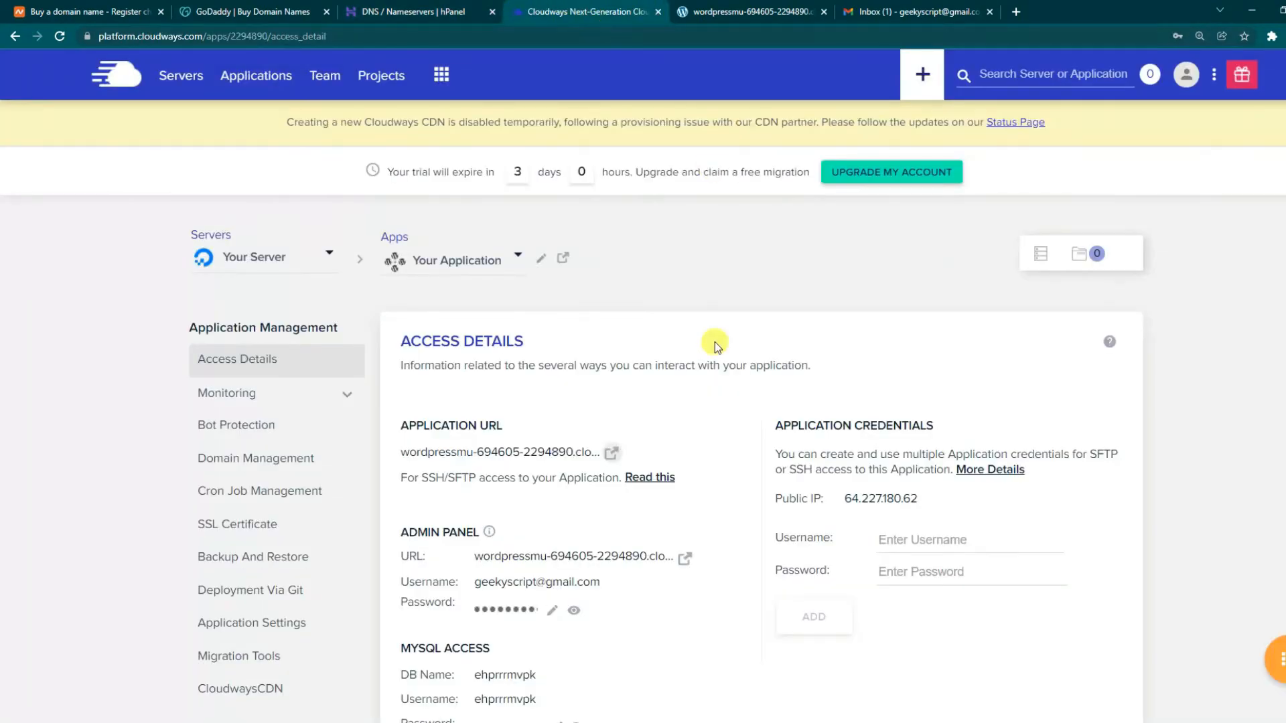
- Copy the public IP 64.227.180.62 from Access Details and return to the hPanel DNS records
scroll(666, 335, "down", 1)
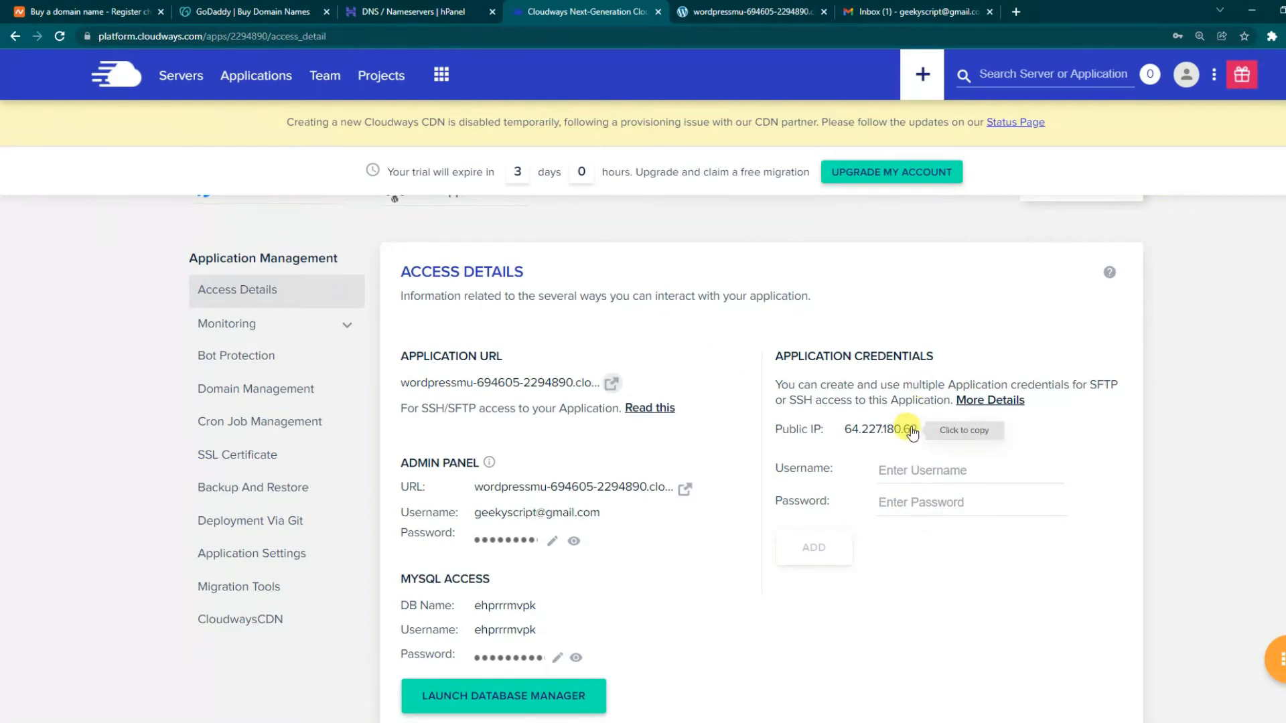
left_click_drag(836, 436, 922, 436)
key("ctrl+c")
left_click(911, 435)
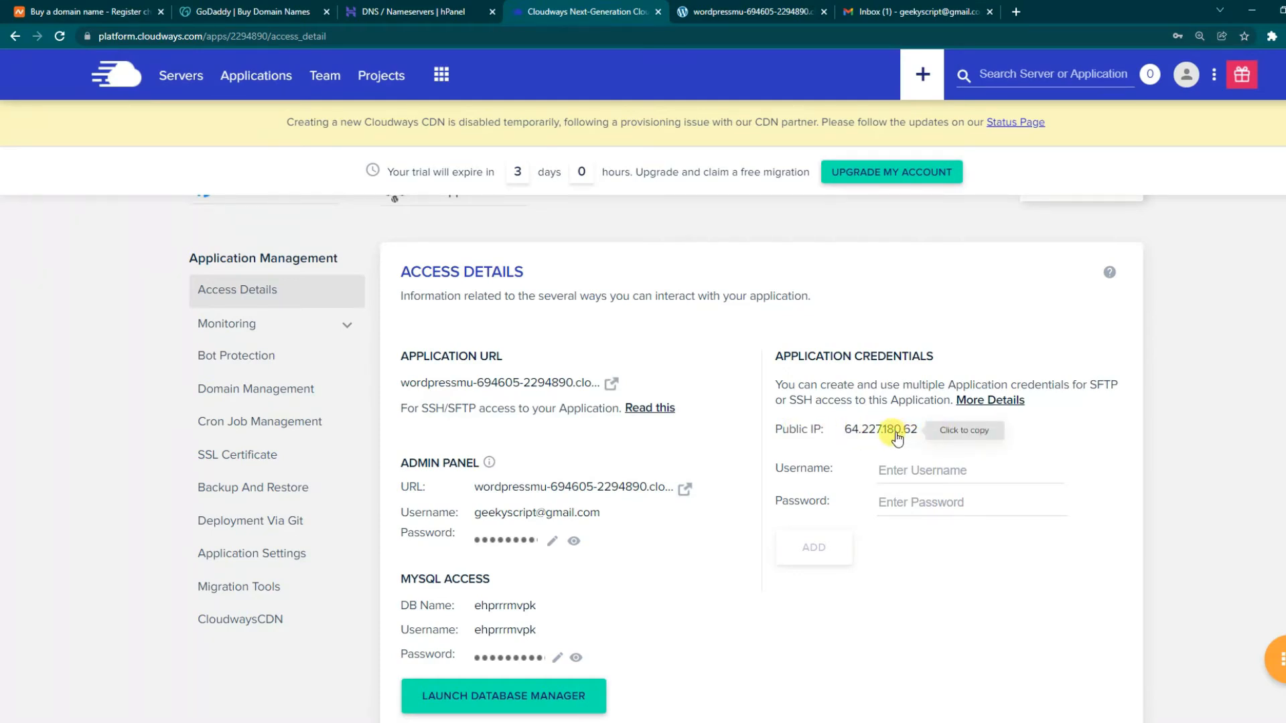
left_click(411, 10)
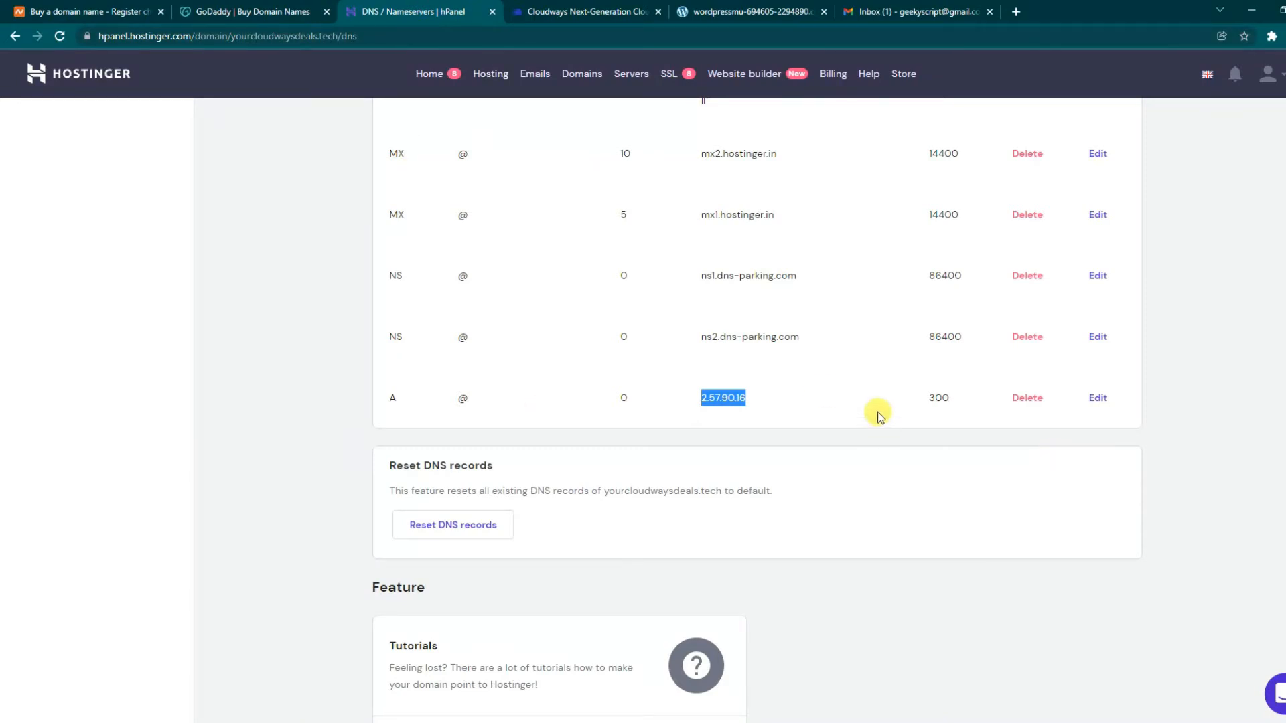
- Replace the root A record's 2.57.90.16 with 64.227.180.62 and save the update
left_click(1102, 402)
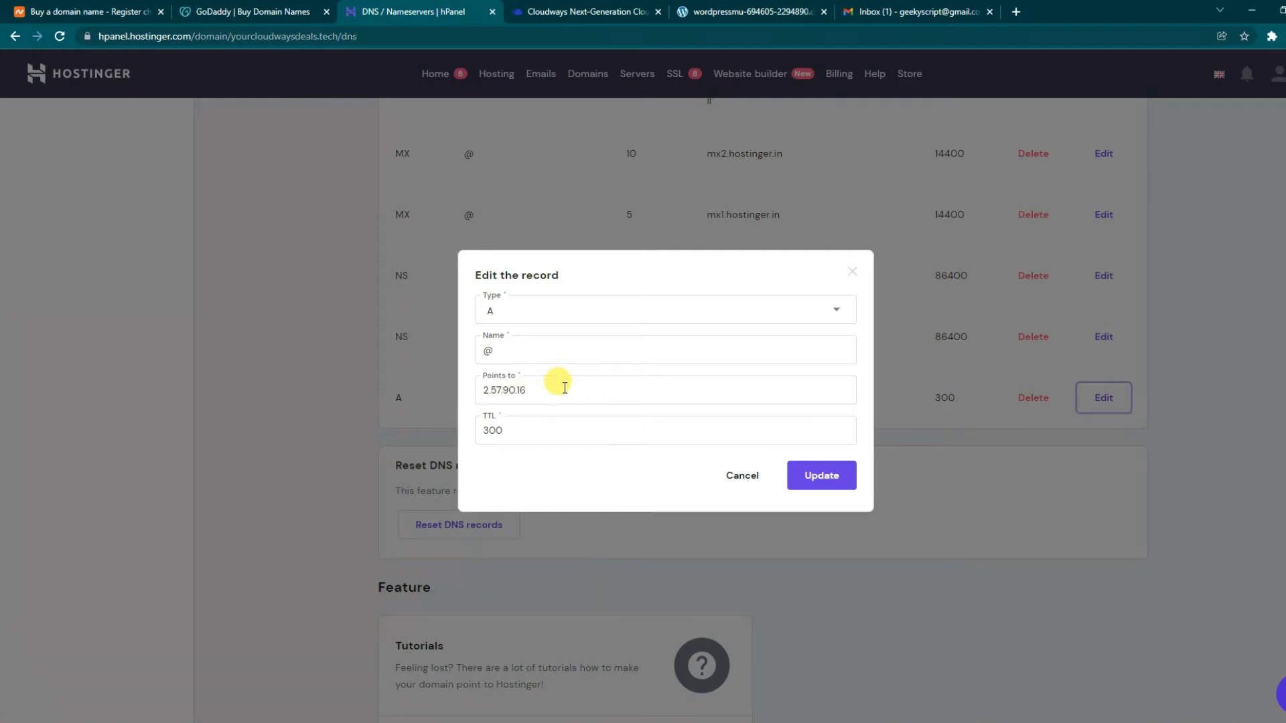
left_click_drag(564, 388, 483, 383)
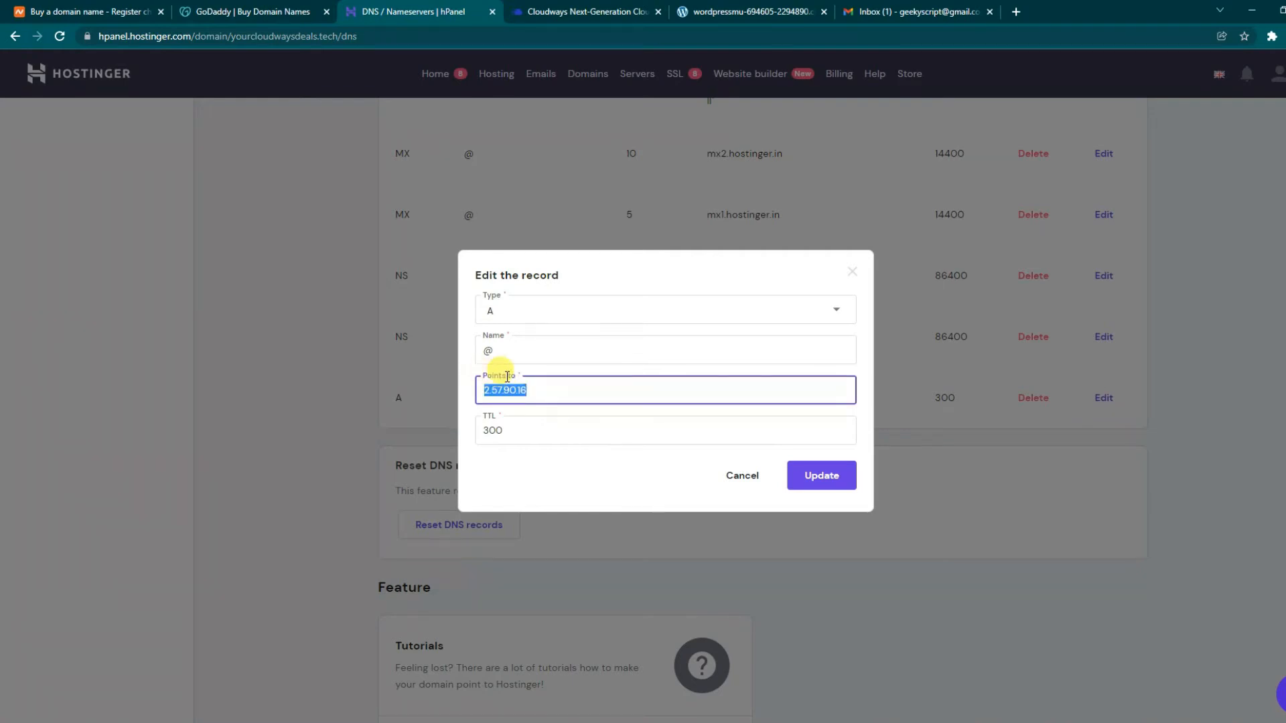
right_click(517, 399)
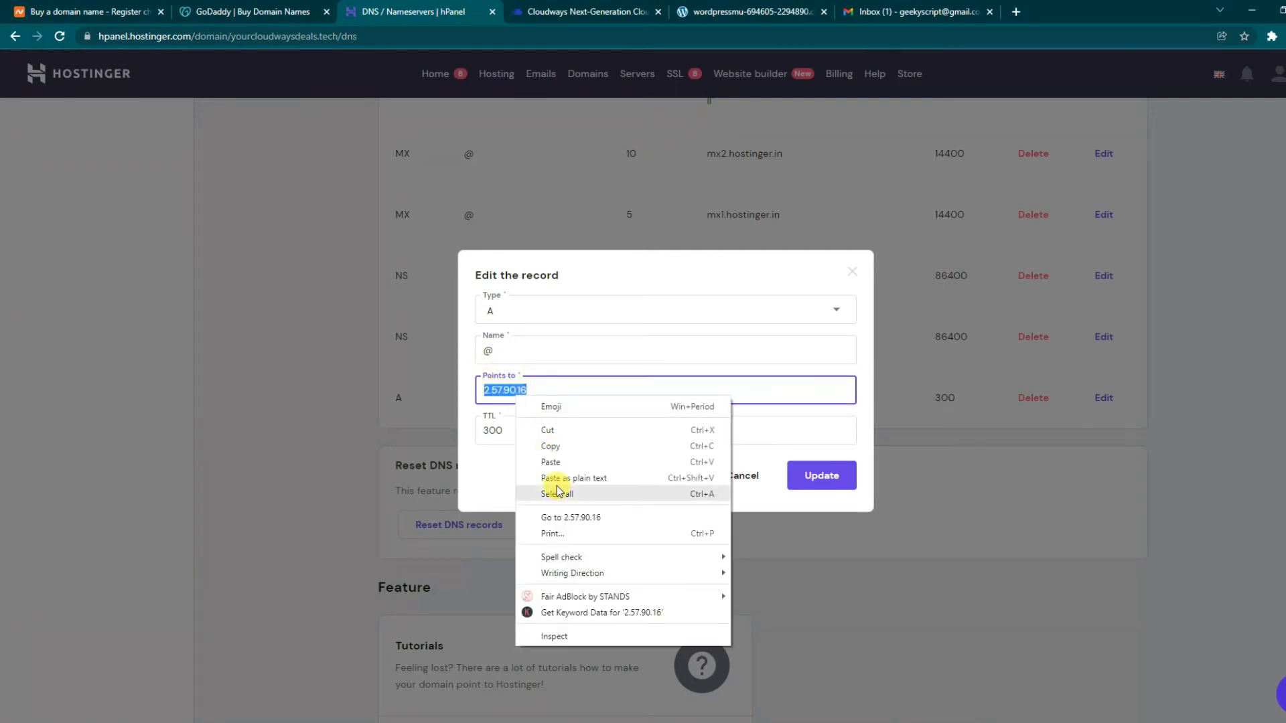
left_click(553, 461)
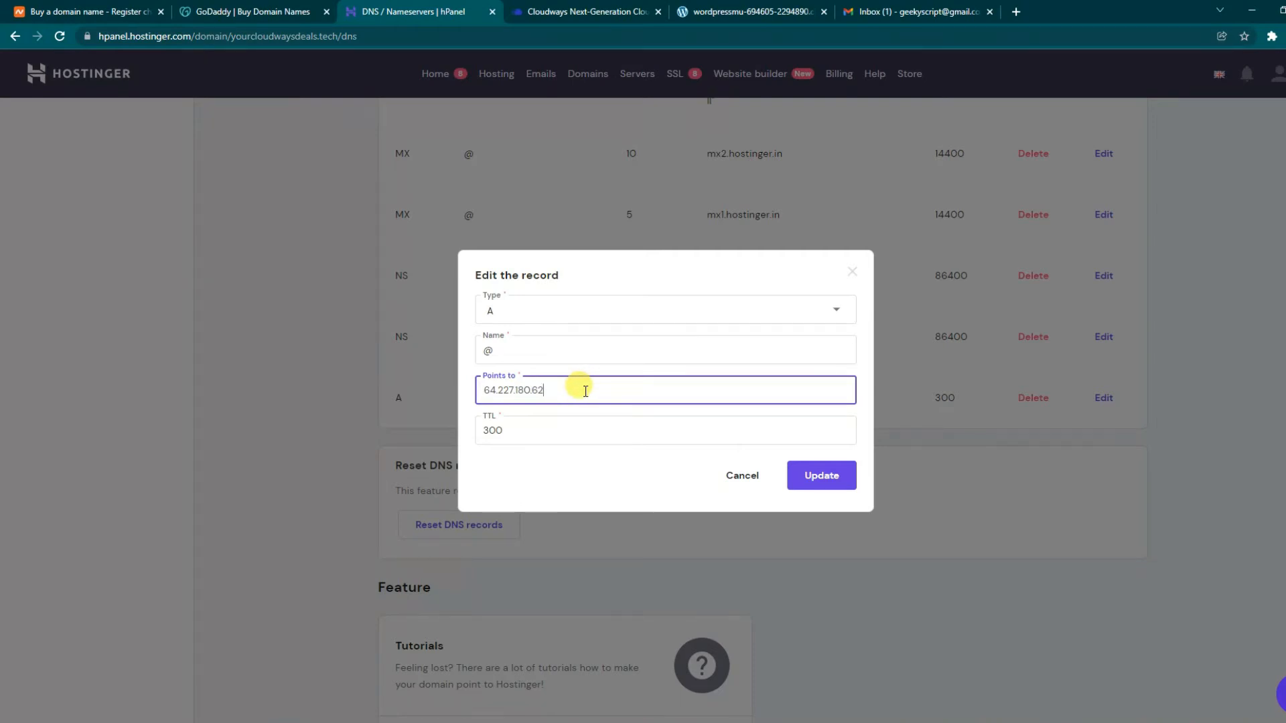
left_click(829, 484)
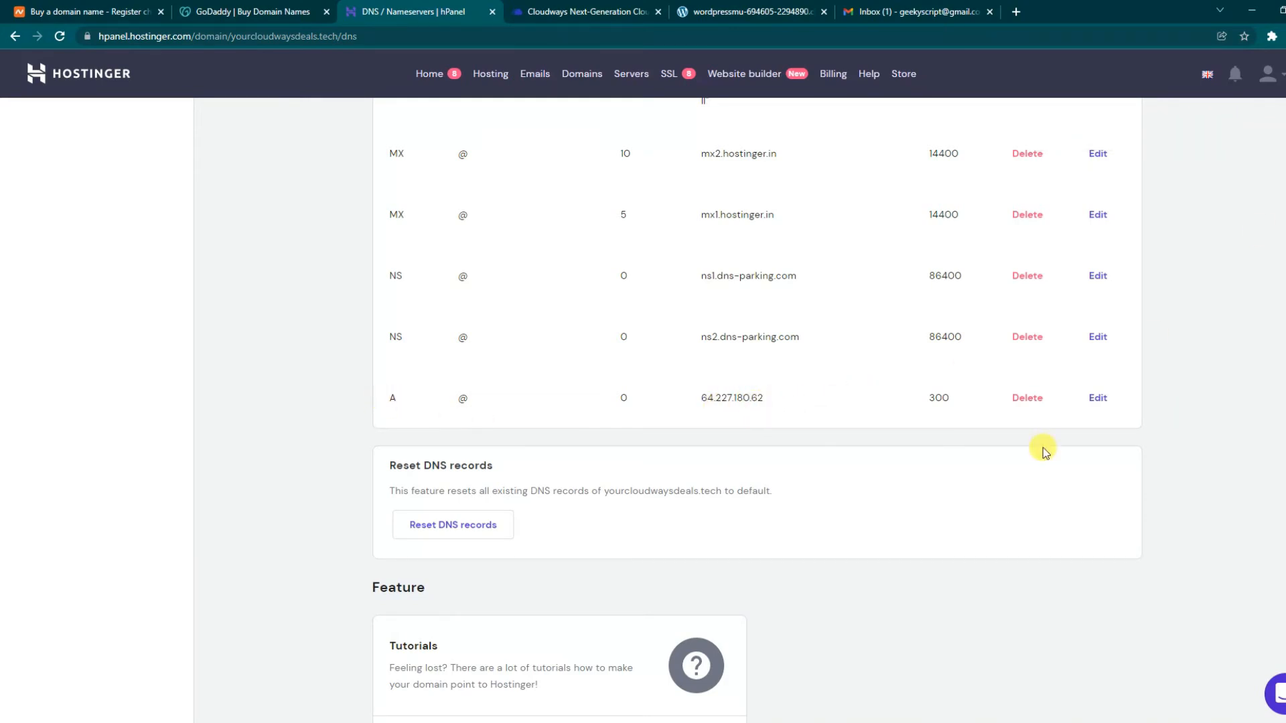
scroll(1026, 459, "up", 6)
scroll(1027, 459, "up", 15)
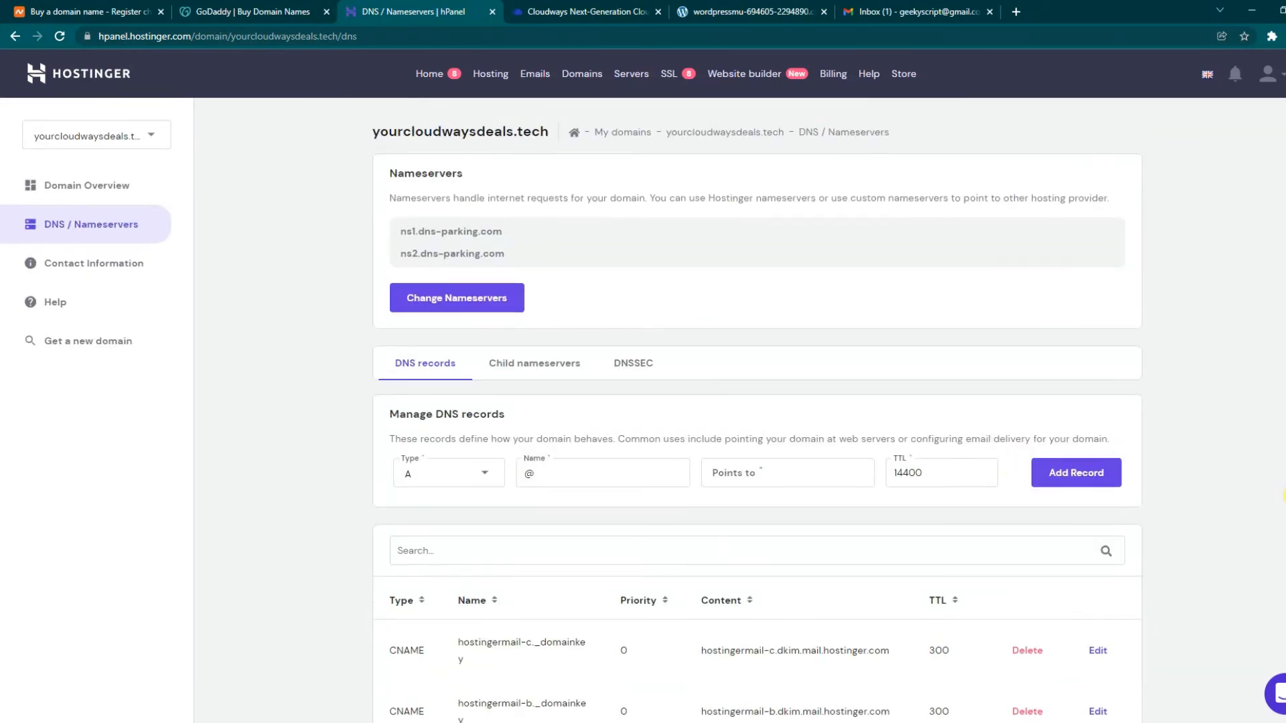
- Open dnschecker.org and paste yourcloudwaysdeals.tech into its A-record lookup field
left_click_drag(368, 134, 556, 130)
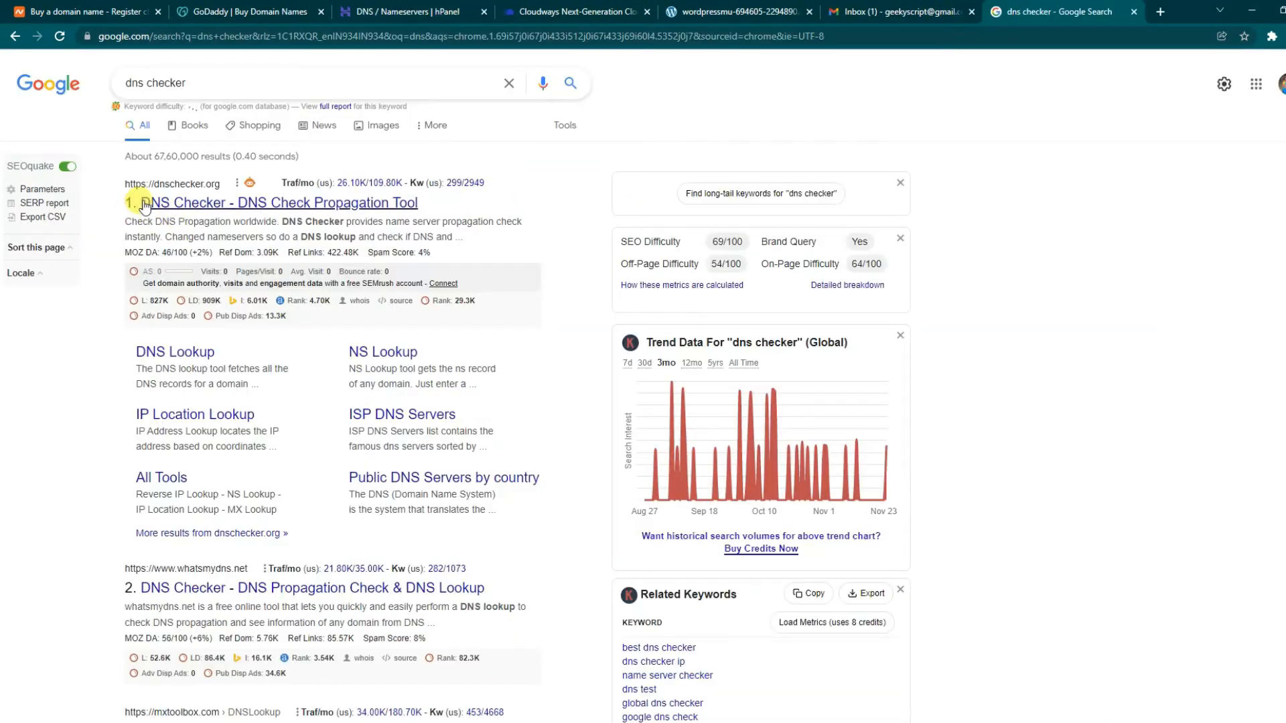
left_click(221, 202)
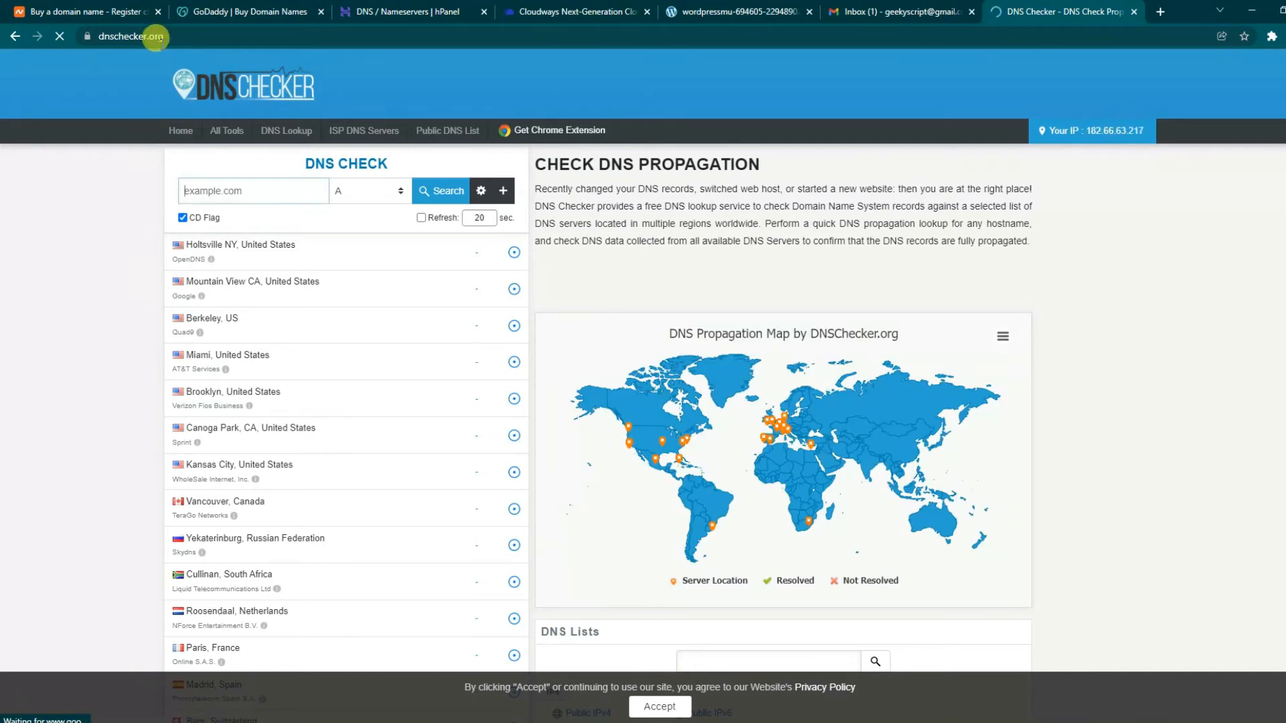
left_click(153, 36)
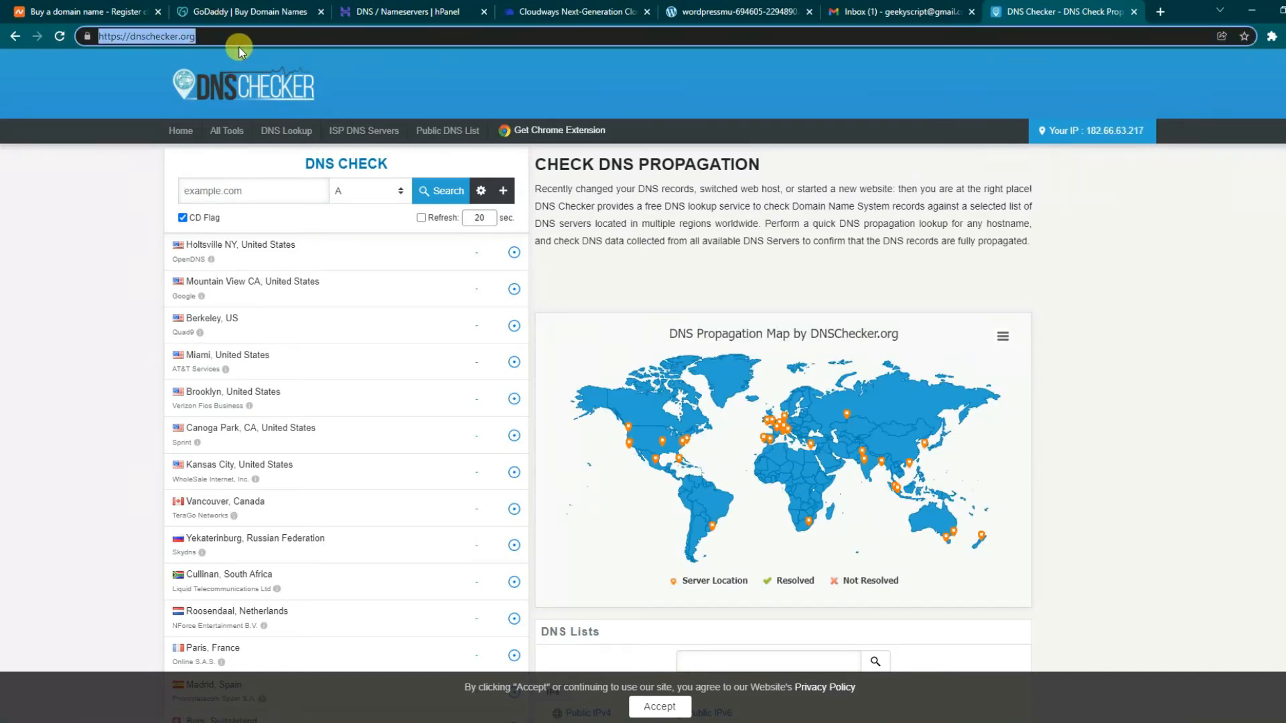
left_click(579, 12)
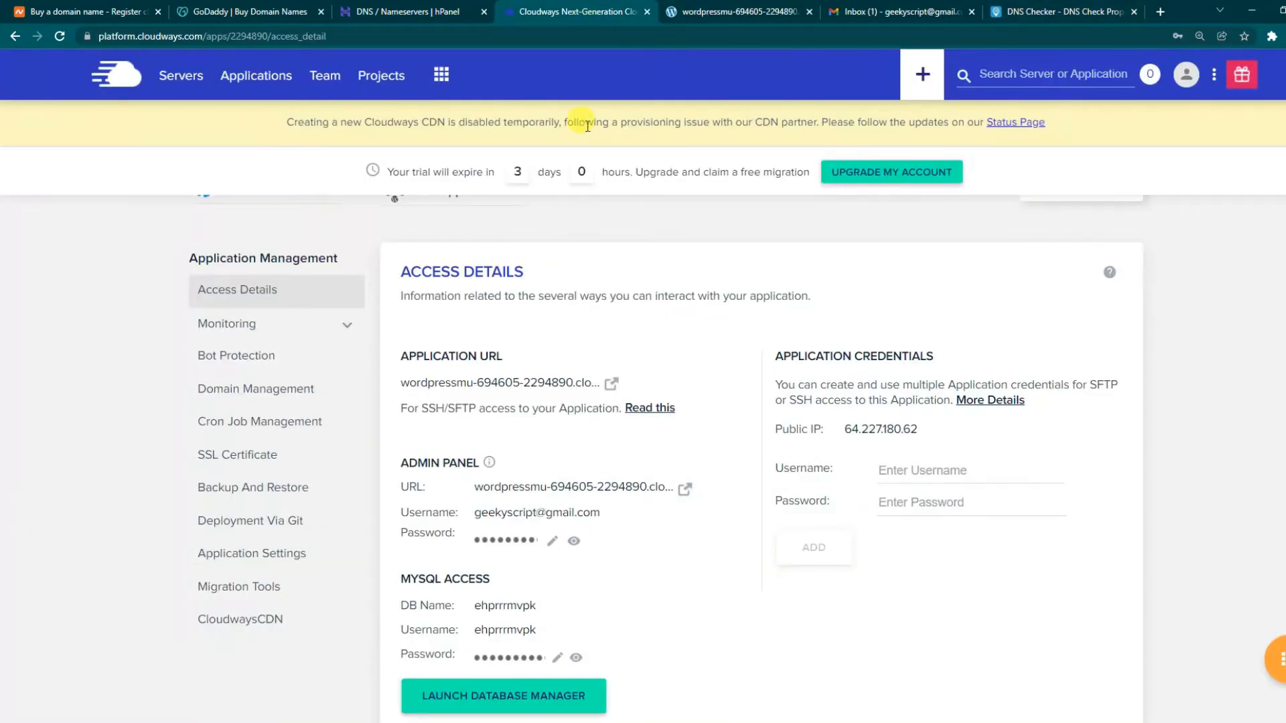
left_click(409, 11)
right_click(476, 138)
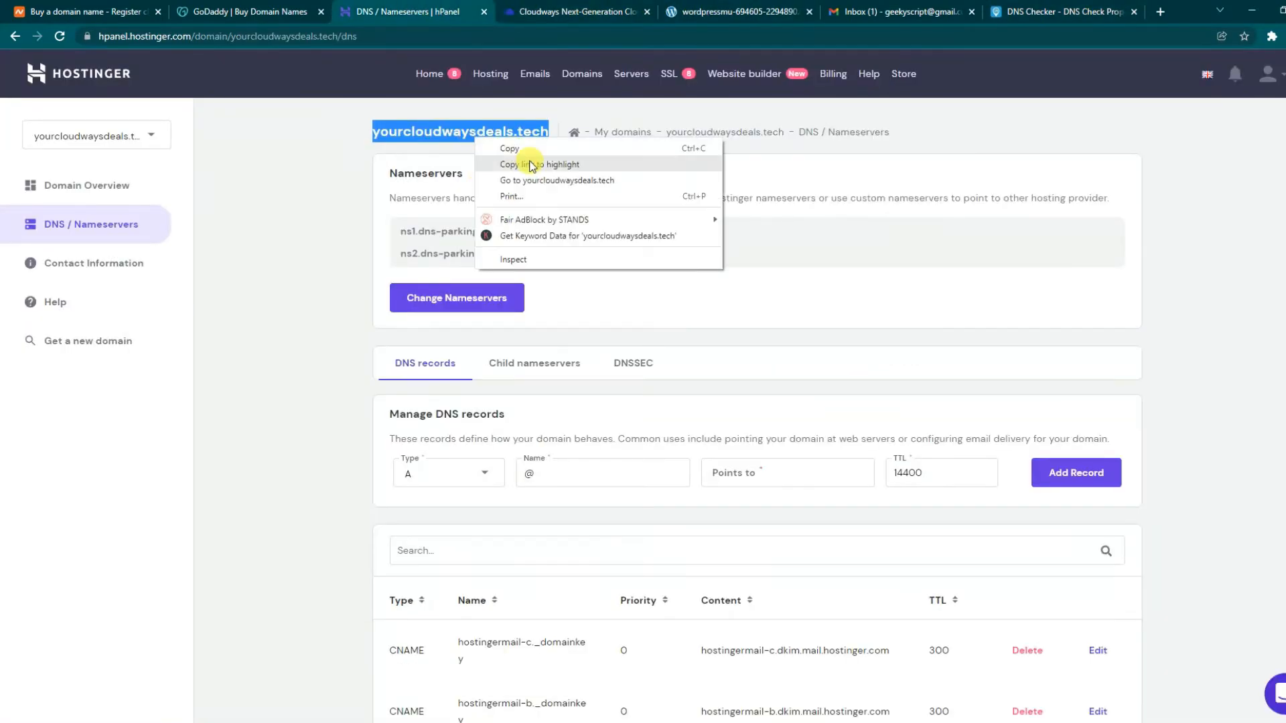
left_click(512, 148)
left_click(1045, 12)
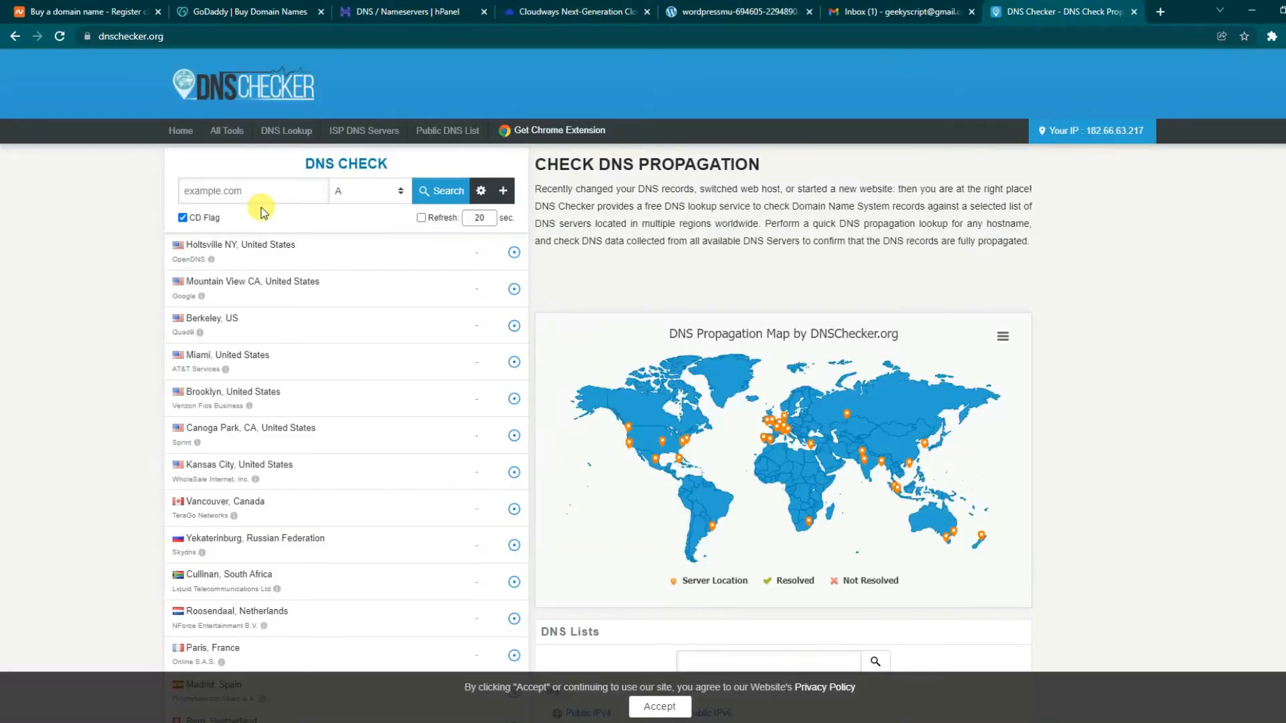
right_click(247, 190)
left_click(292, 299)
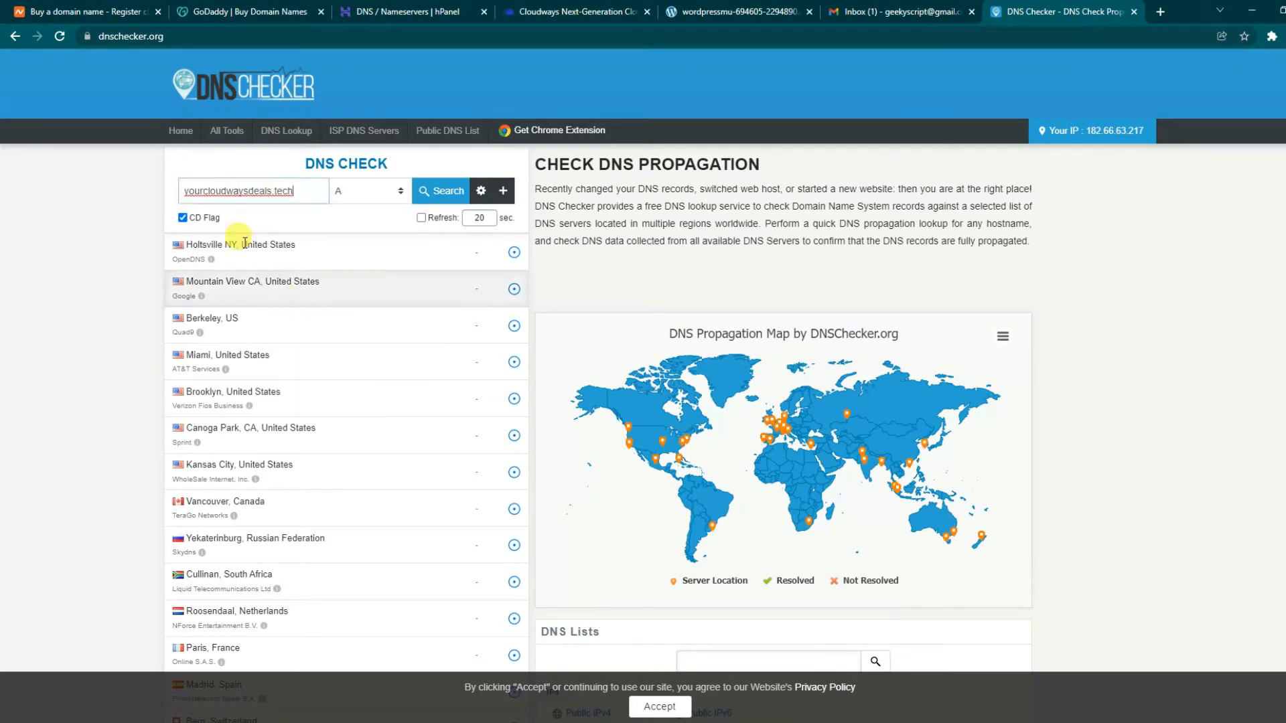
- Run the A-record propagation check for yourcloudwaysdeals.tech and review each server's resolved IP
left_click(434, 192)
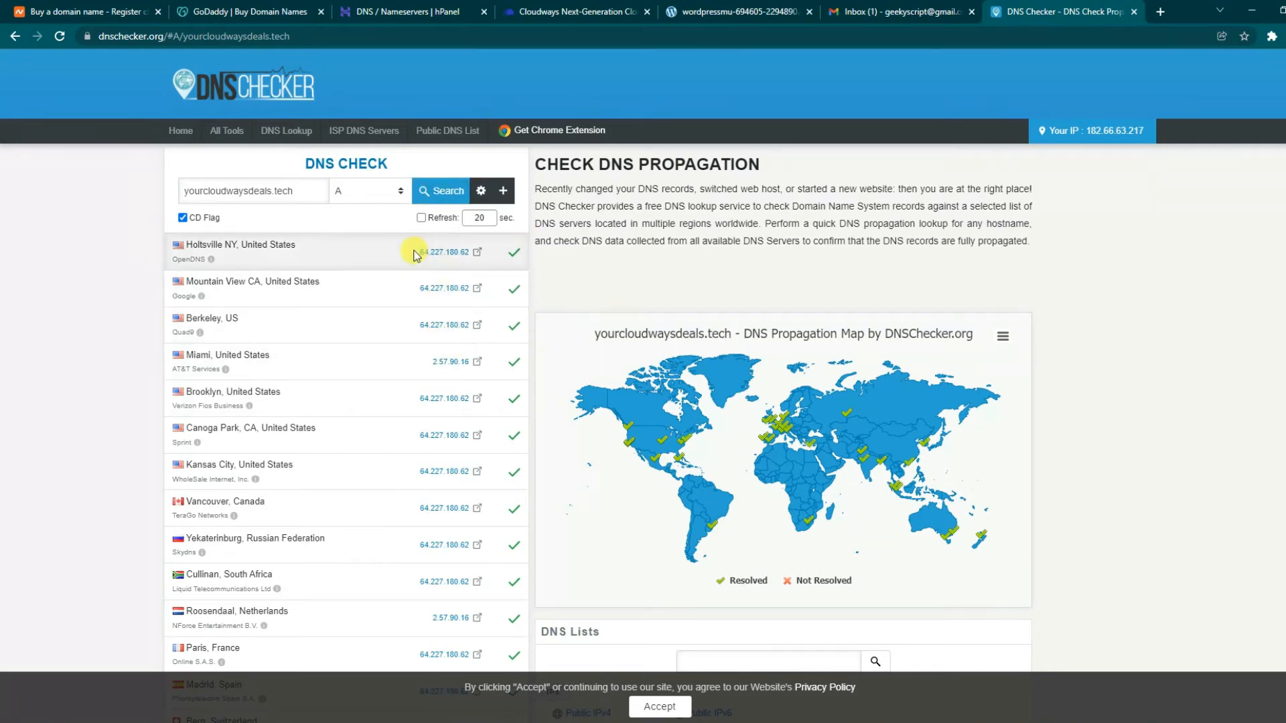
left_click_drag(415, 254, 462, 252)
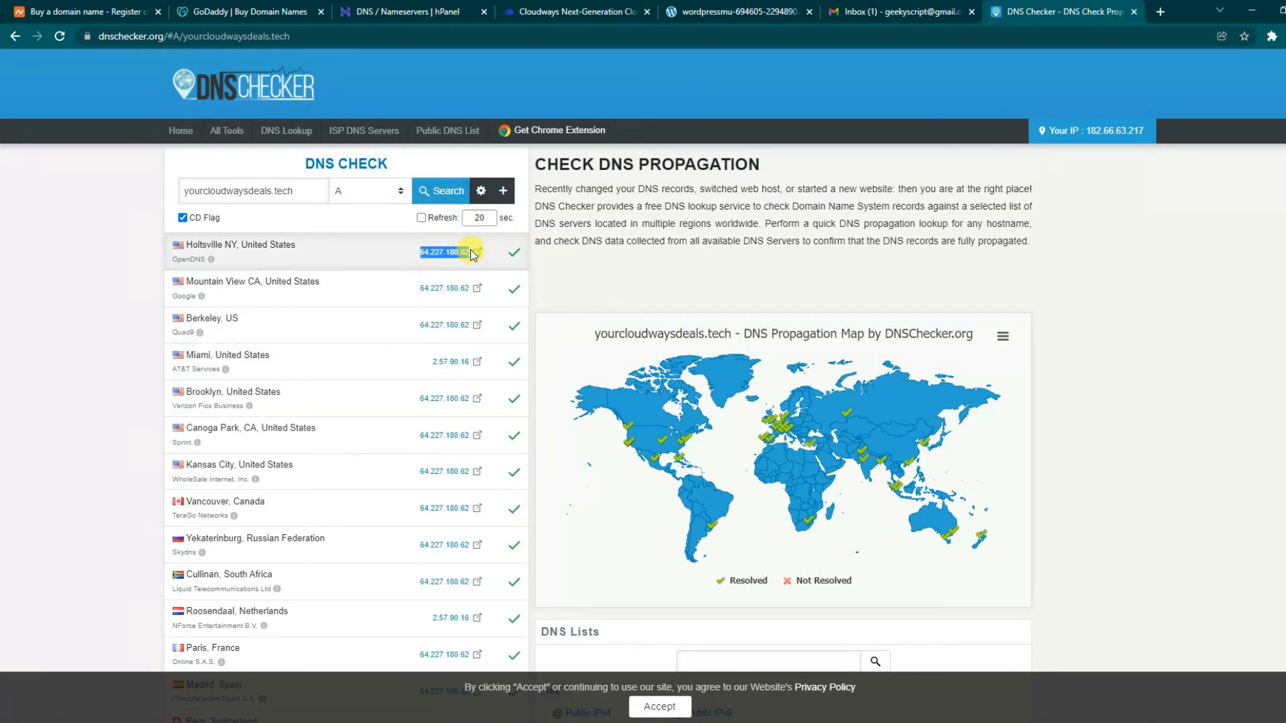
left_click_drag(416, 255, 487, 254)
scroll(449, 348, "down", 1)
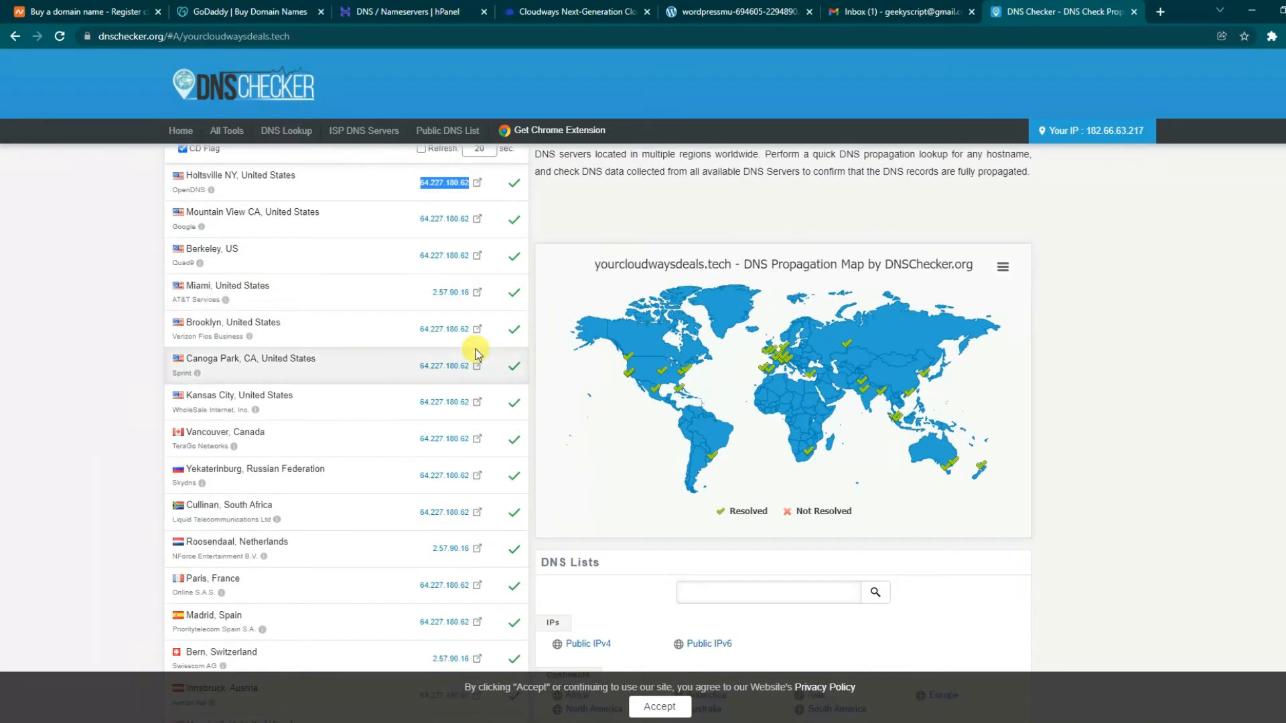
left_click(287, 294)
left_click_drag(286, 295, 190, 295)
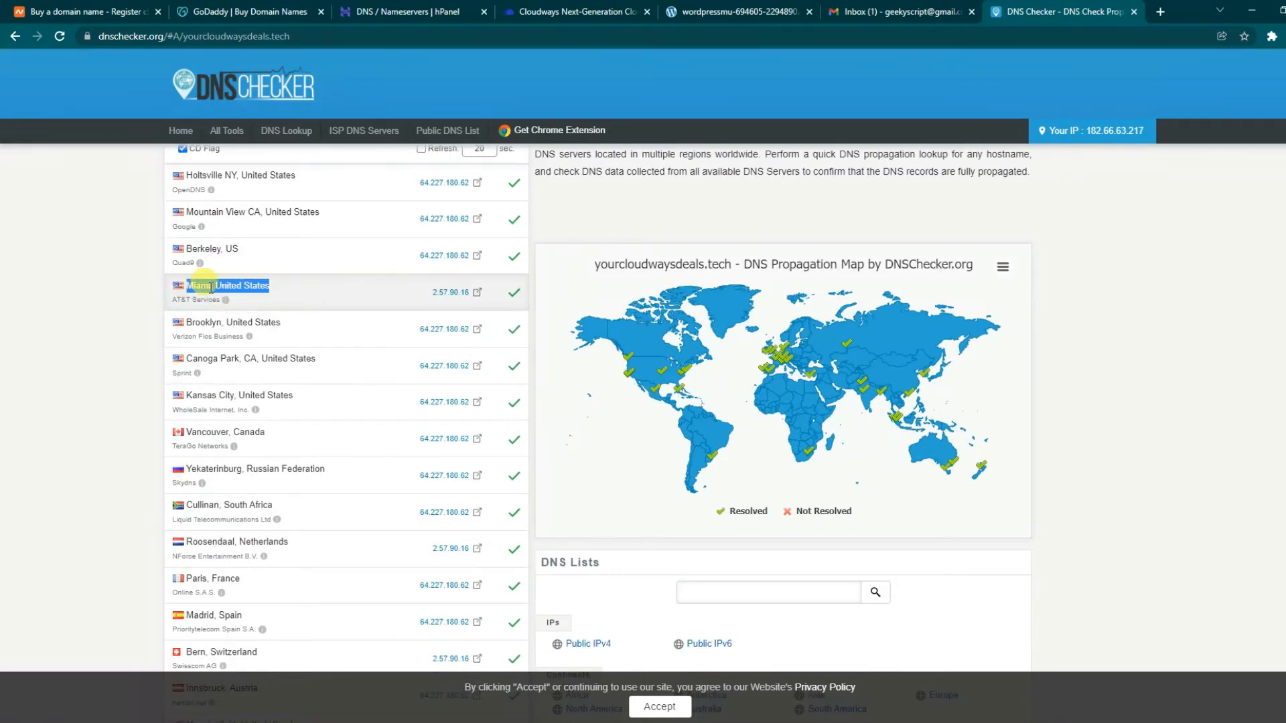
left_click_drag(428, 293, 471, 292)
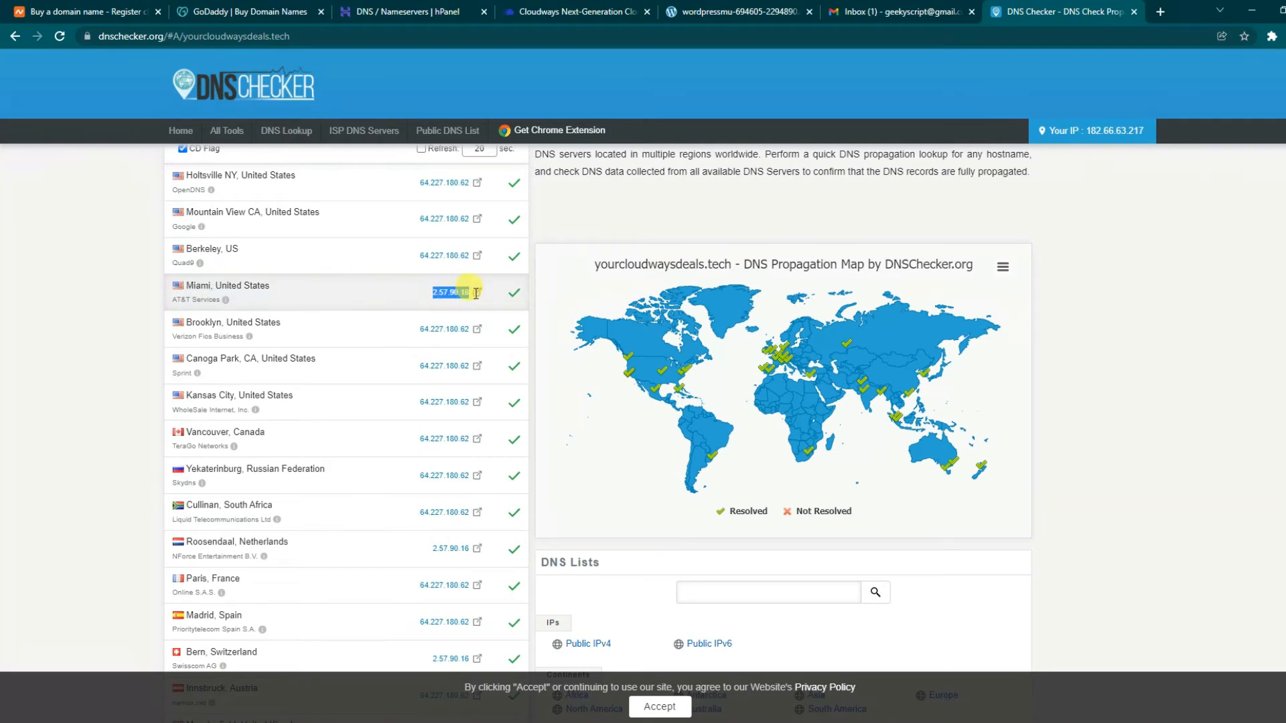
scroll(482, 429, "down", 2)
scroll(314, 401, "up", 2)
scroll(426, 408, "down", 3)
scroll(425, 411, "down", 12)
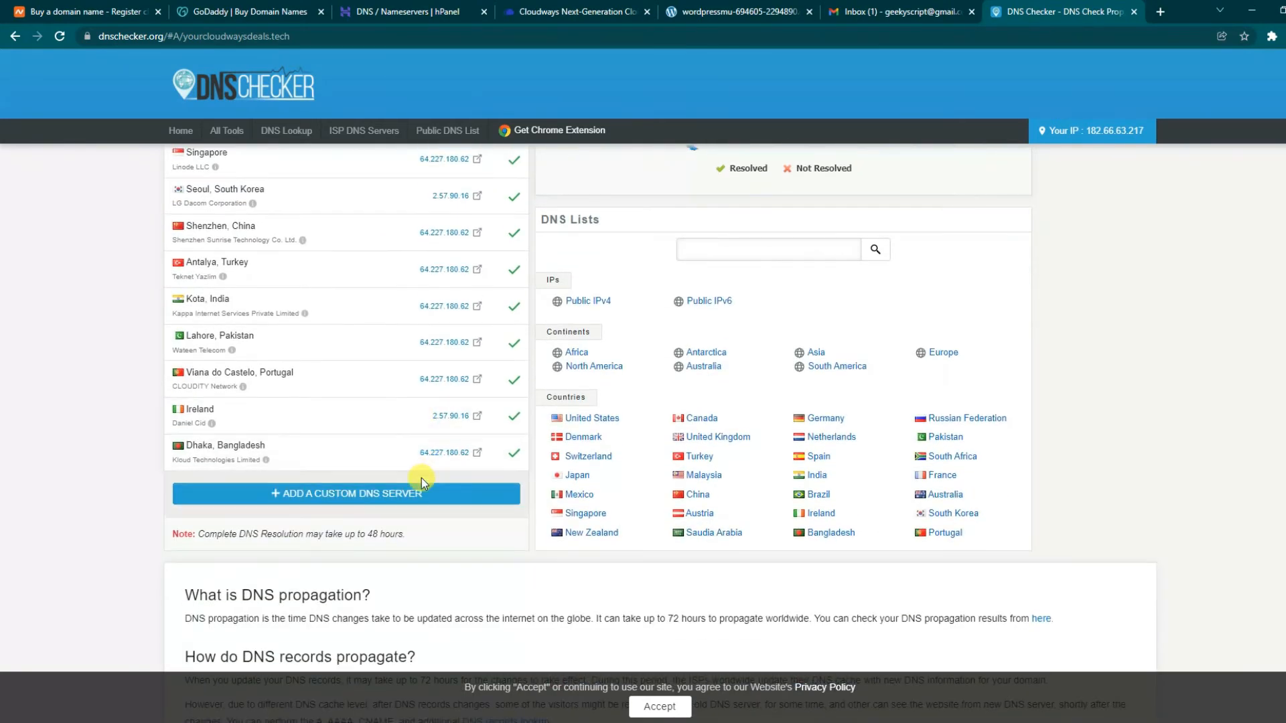
scroll(420, 478, "up", 20)
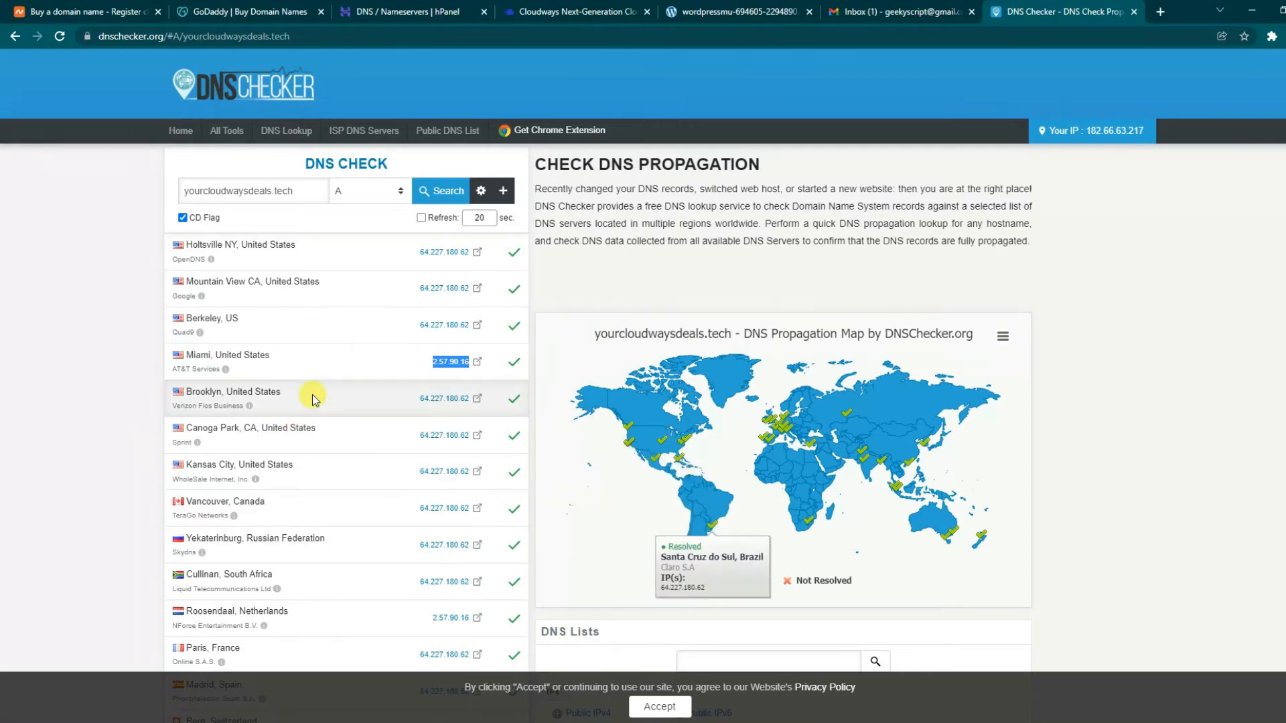
- Rerun the check to confirm most servers now resolve to 64.227.180.62, then return to Cloudways
left_click(440, 199)
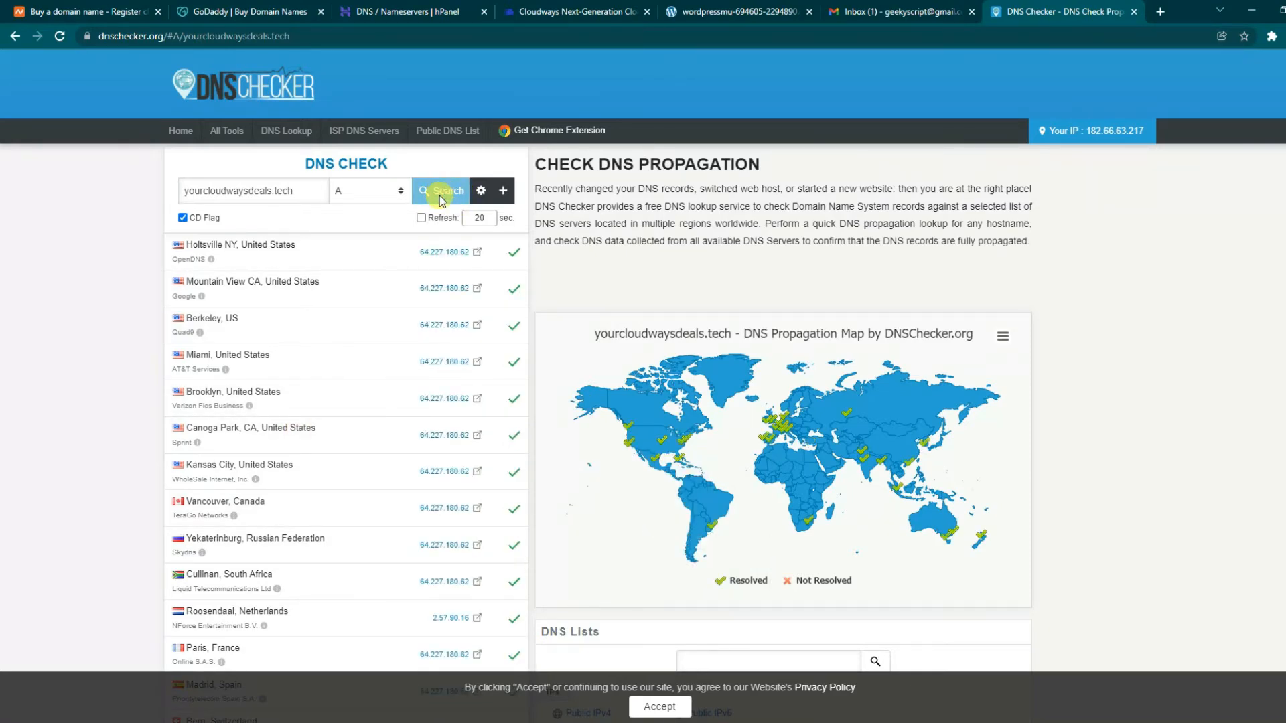
left_click_drag(270, 354, 460, 361)
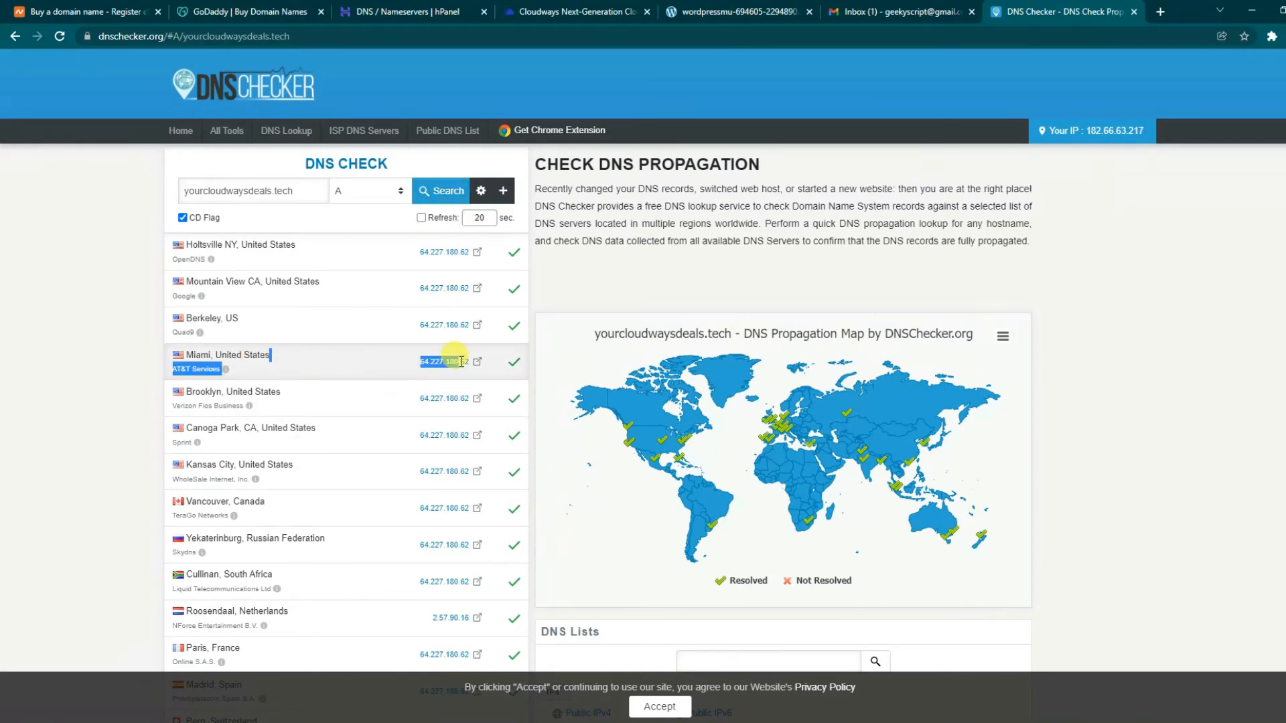
scroll(382, 385, "down", 1)
double_click(253, 543)
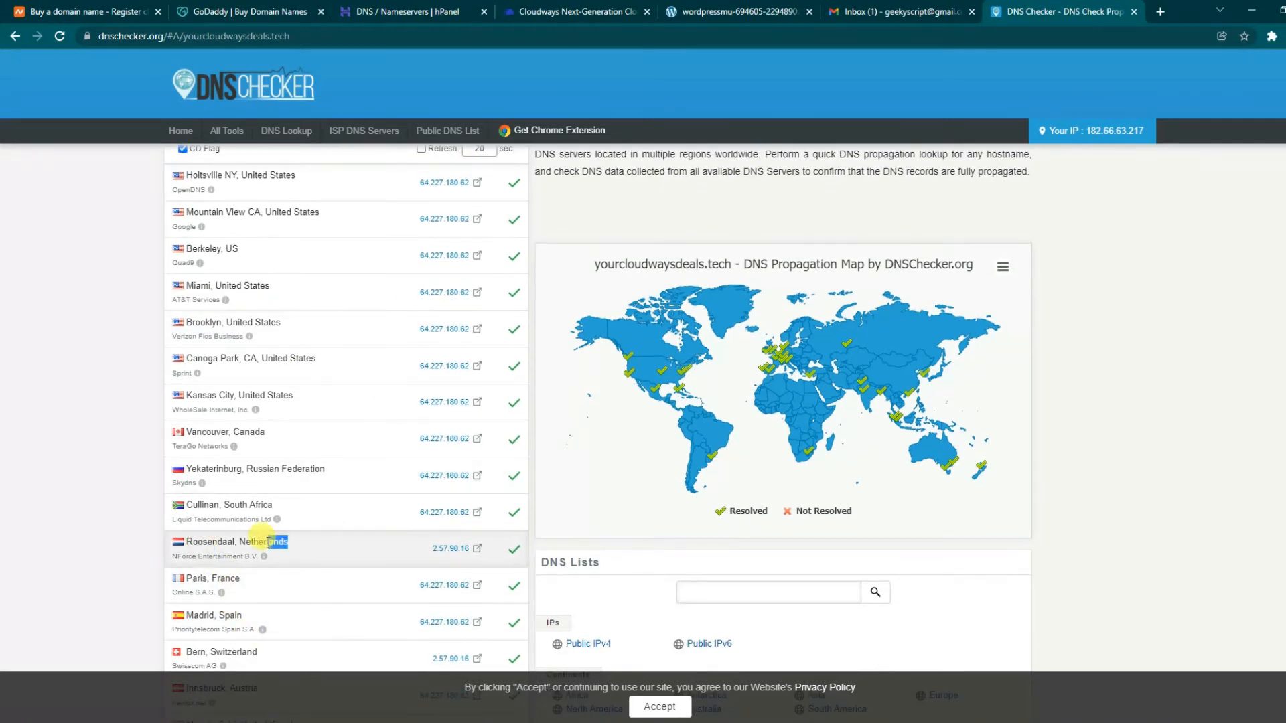
scroll(476, 548, "down", 7)
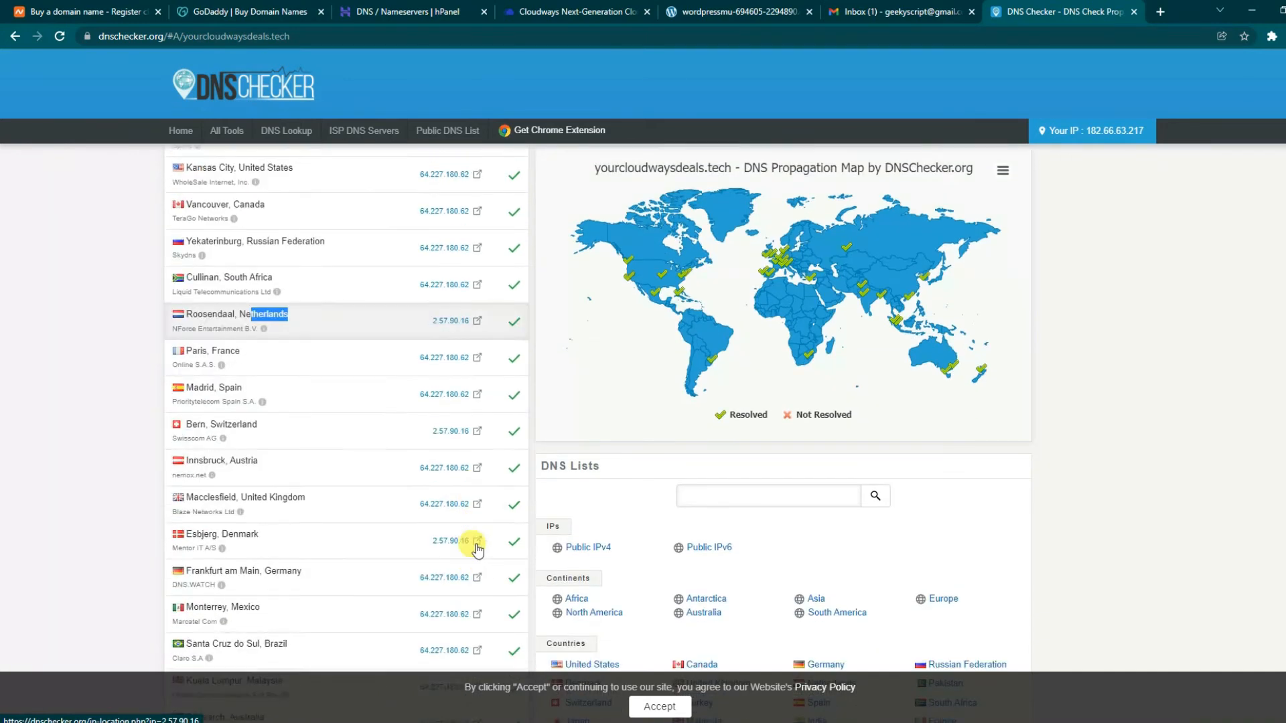
scroll(427, 577, "down", 5)
scroll(430, 581, "up", 6)
scroll(429, 582, "up", 7)
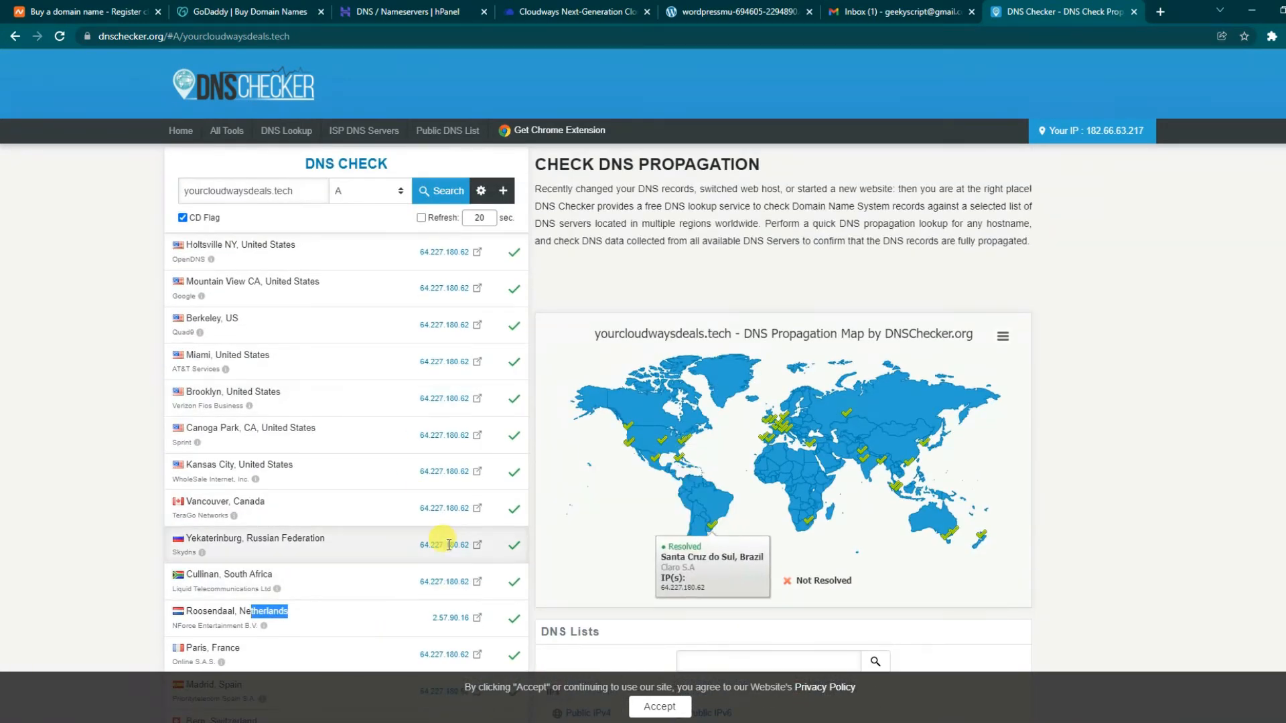
left_click(562, 11)
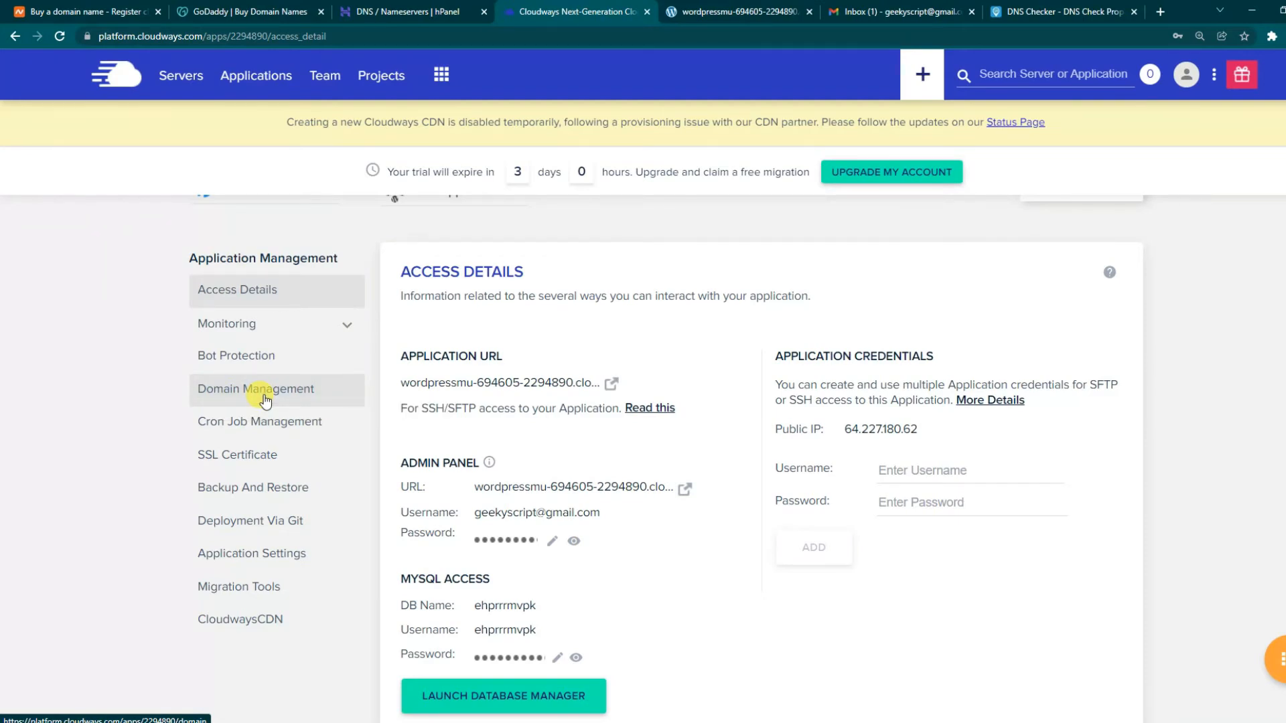
- In Domain Management, paste yourcloudwaysdeals.tech as the Primary Domain and save changes
left_click(264, 400)
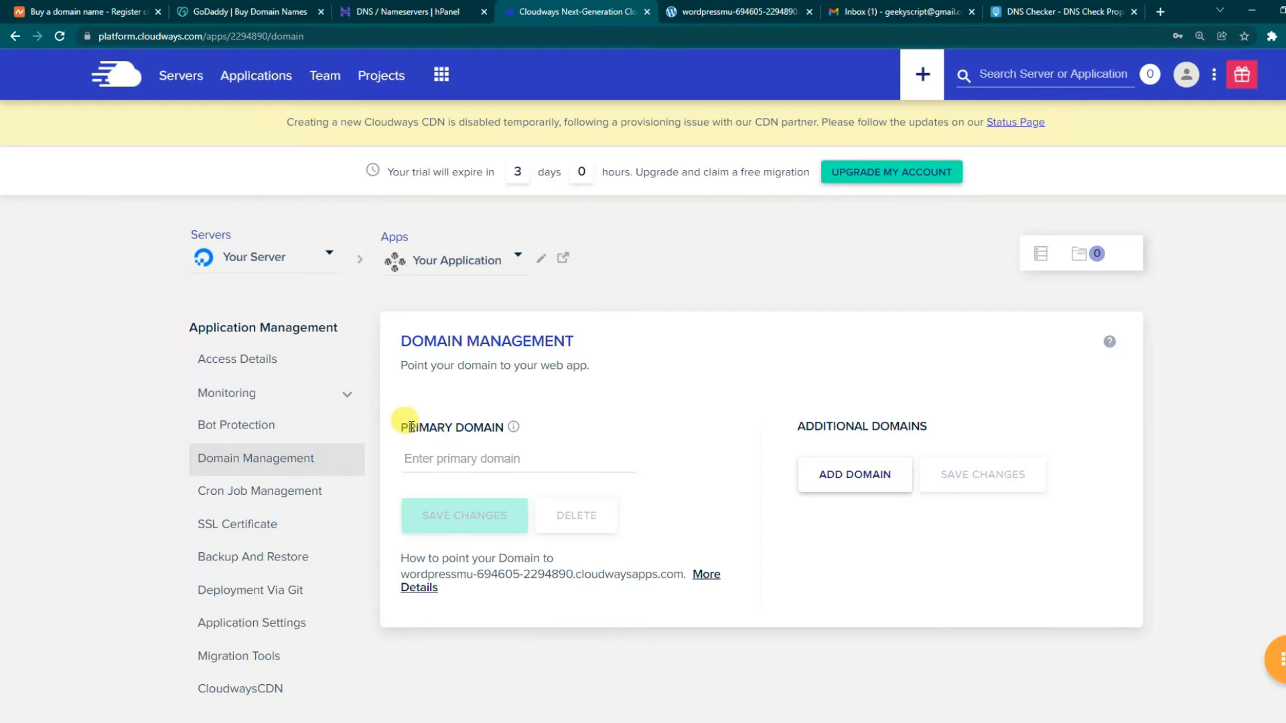
left_click_drag(408, 427, 496, 426)
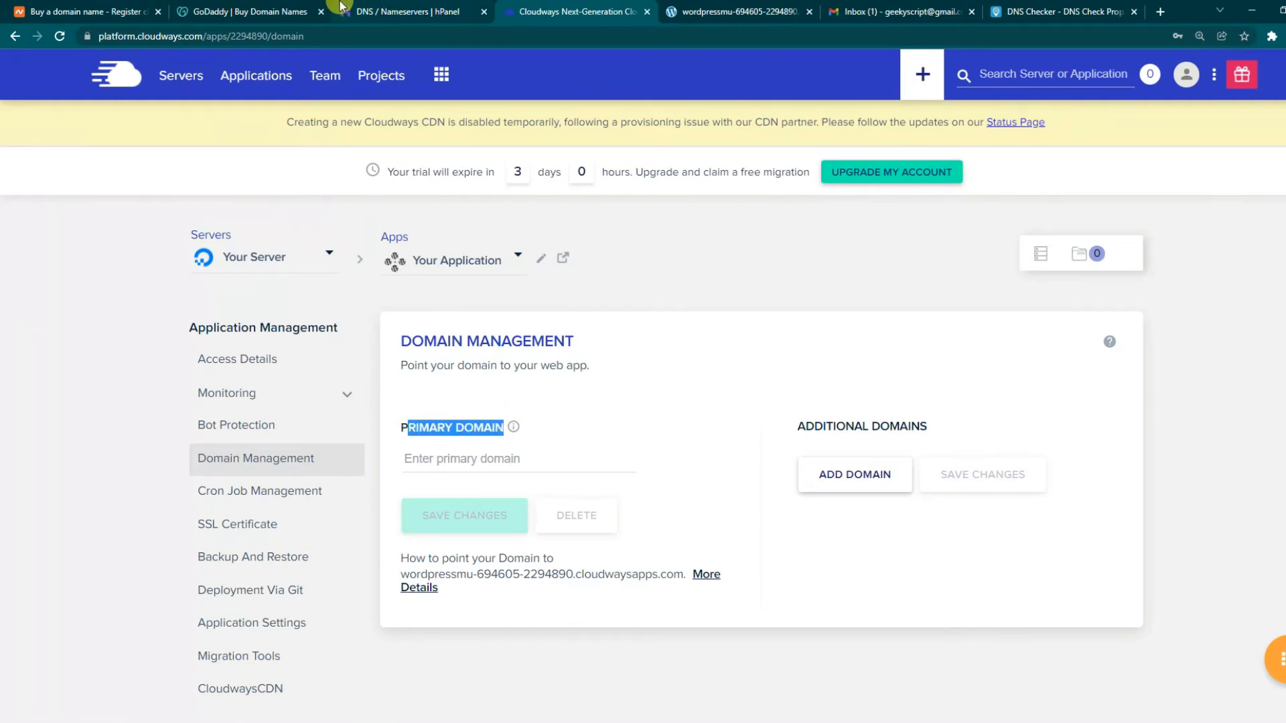
left_click(402, 12)
right_click(462, 131)
left_click(494, 142)
left_click(579, 8)
left_click(469, 461)
right_click(466, 465)
left_click(501, 575)
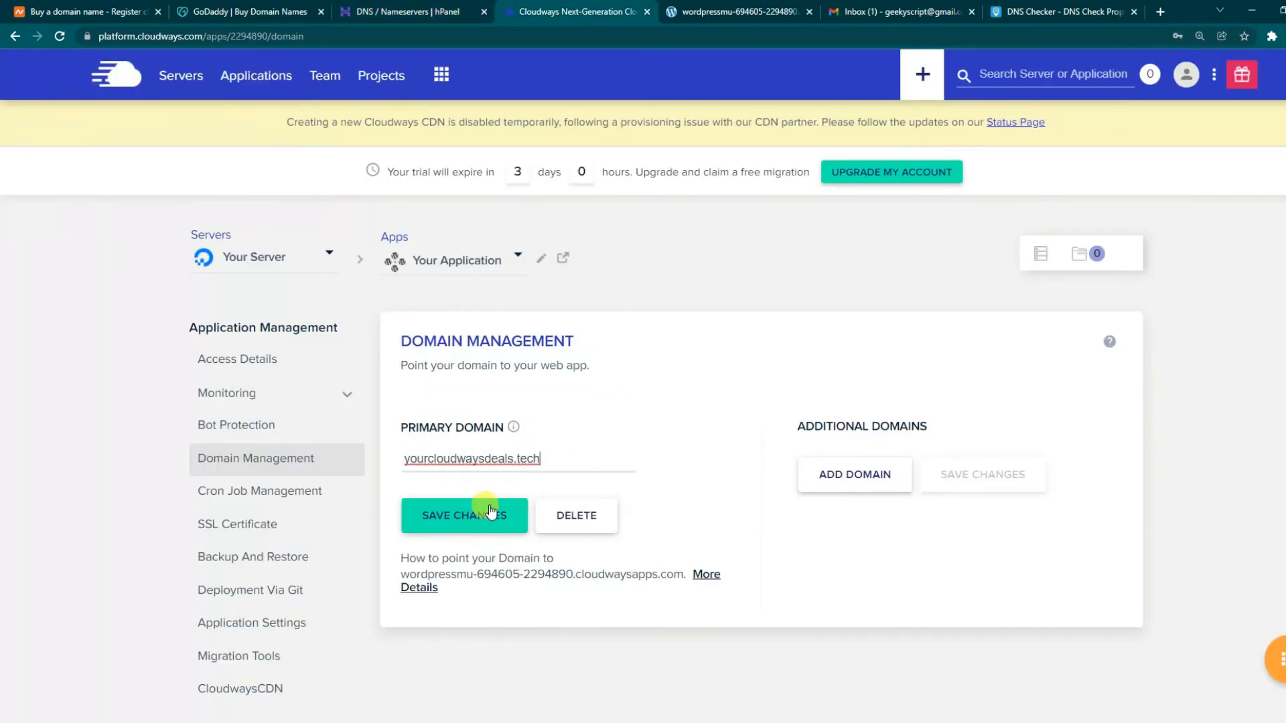
left_click(472, 521)
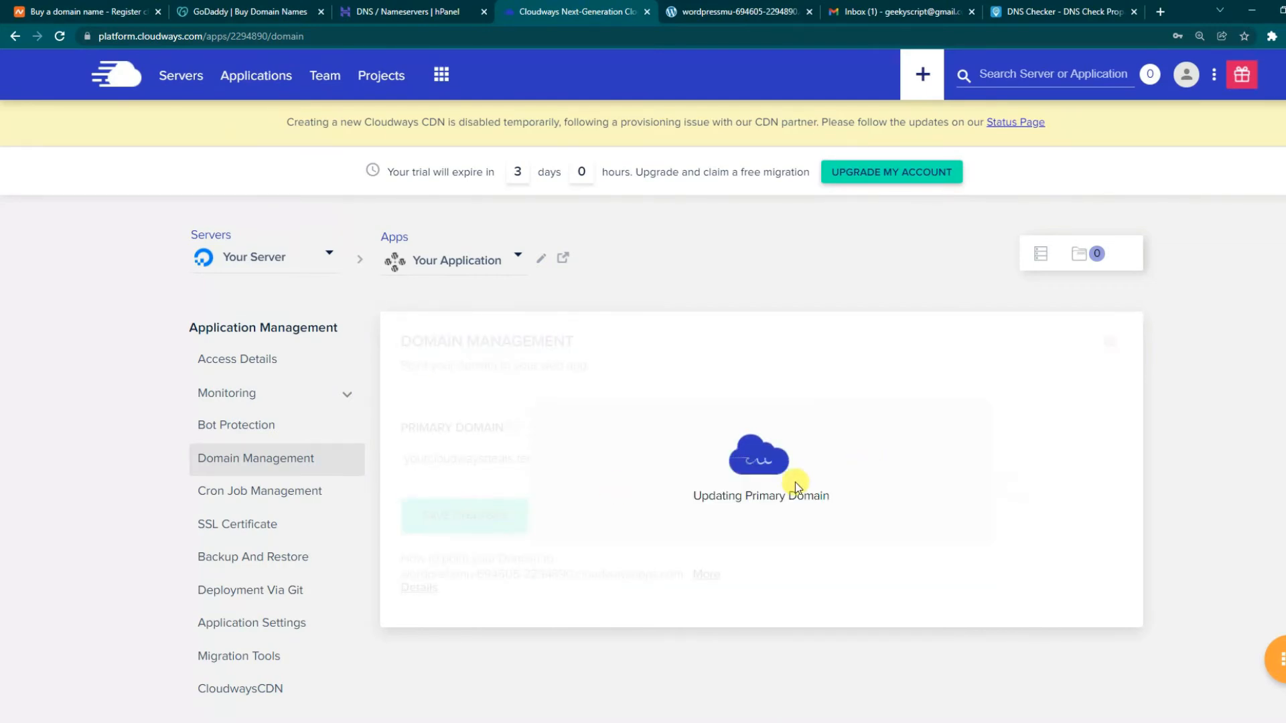
- Select the saved primary domain name and bring up its right-click options to visit it
left_click_drag(701, 495, 891, 500)
left_click(892, 500)
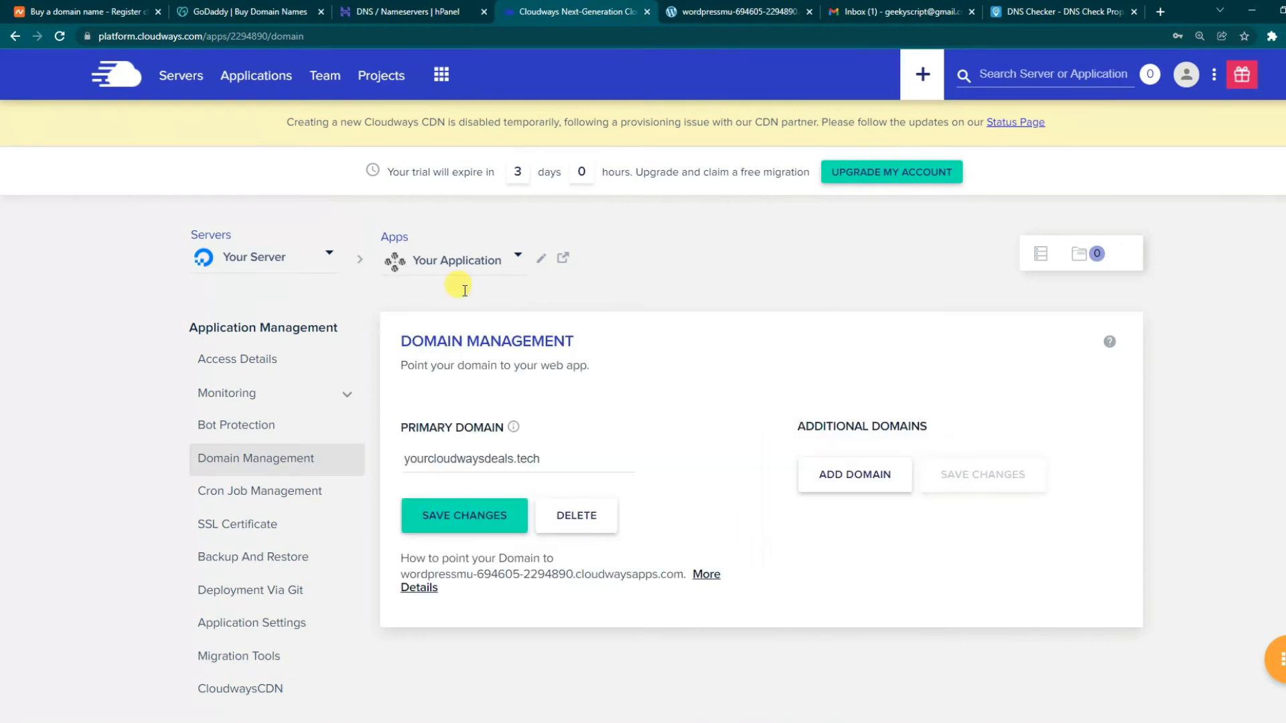
left_click(560, 457)
left_click_drag(560, 458, 387, 453)
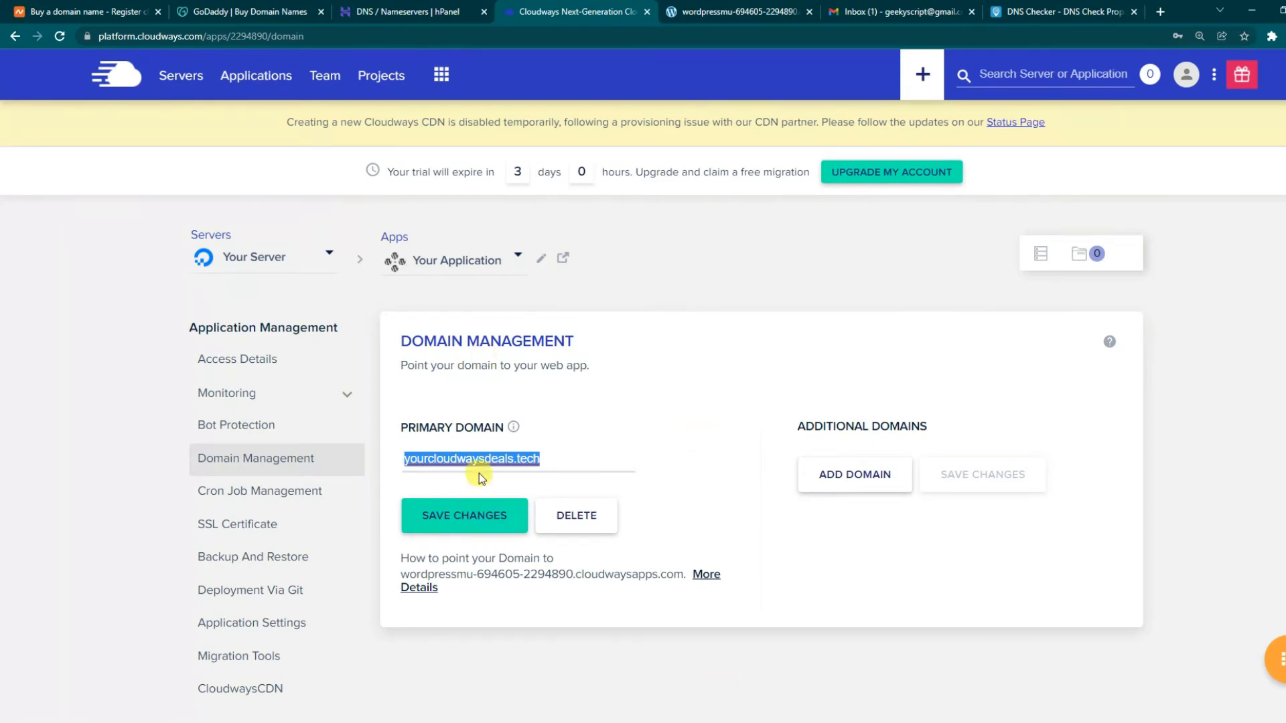
right_click(509, 454)
- Load yourcloudwaysdeals.tech in a new tab, confirming the default post appears and the https address shows Not secure
left_click(566, 498)
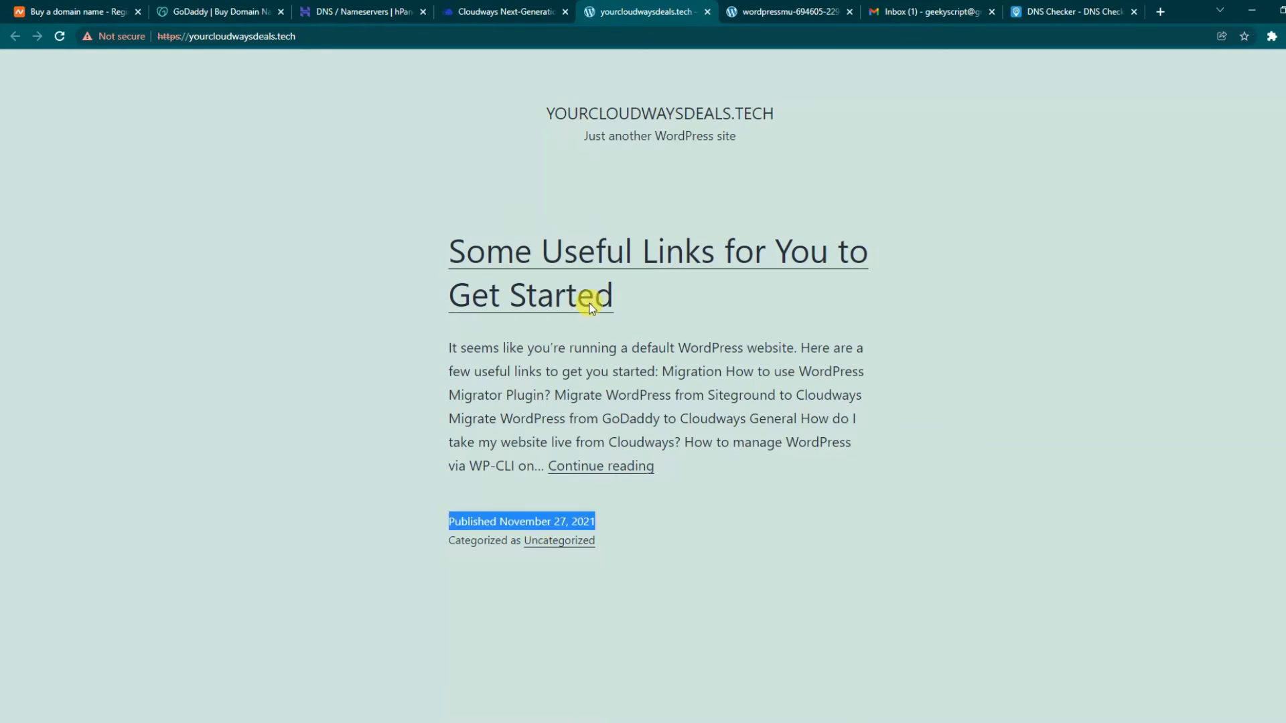
left_click_drag(679, 462, 502, 163)
left_click(501, 162)
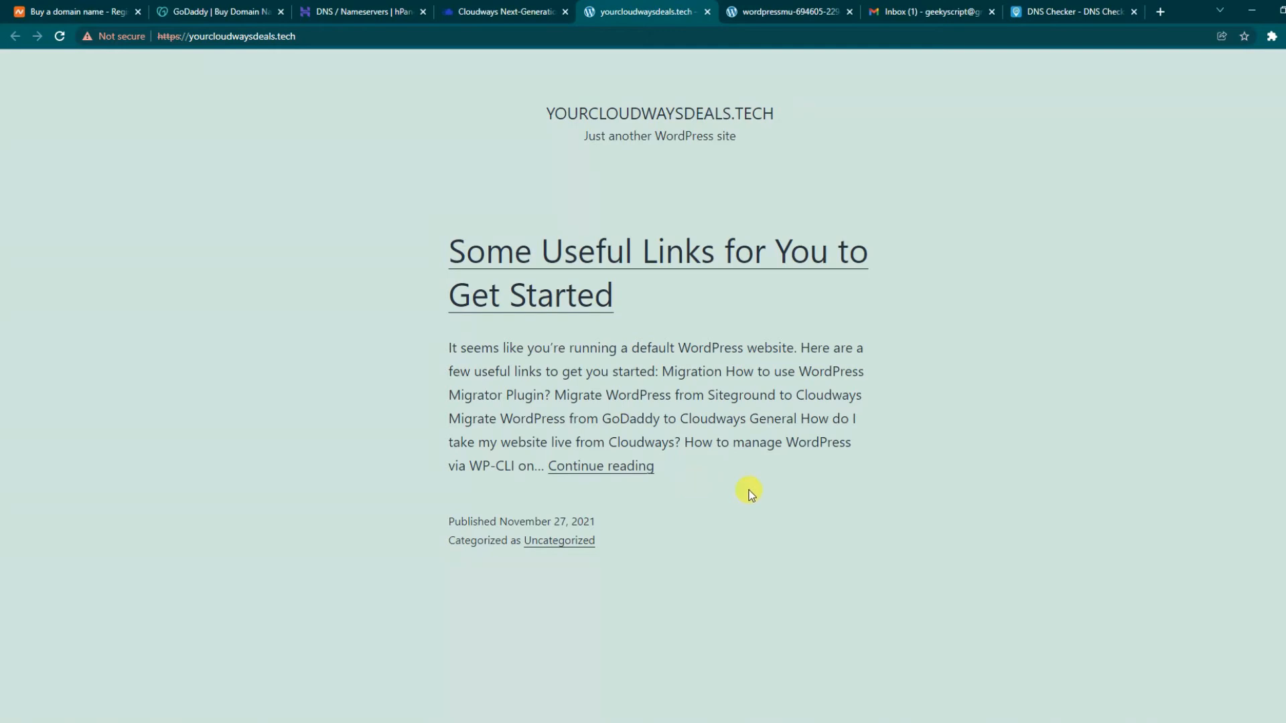
left_click_drag(153, 33, 190, 35)
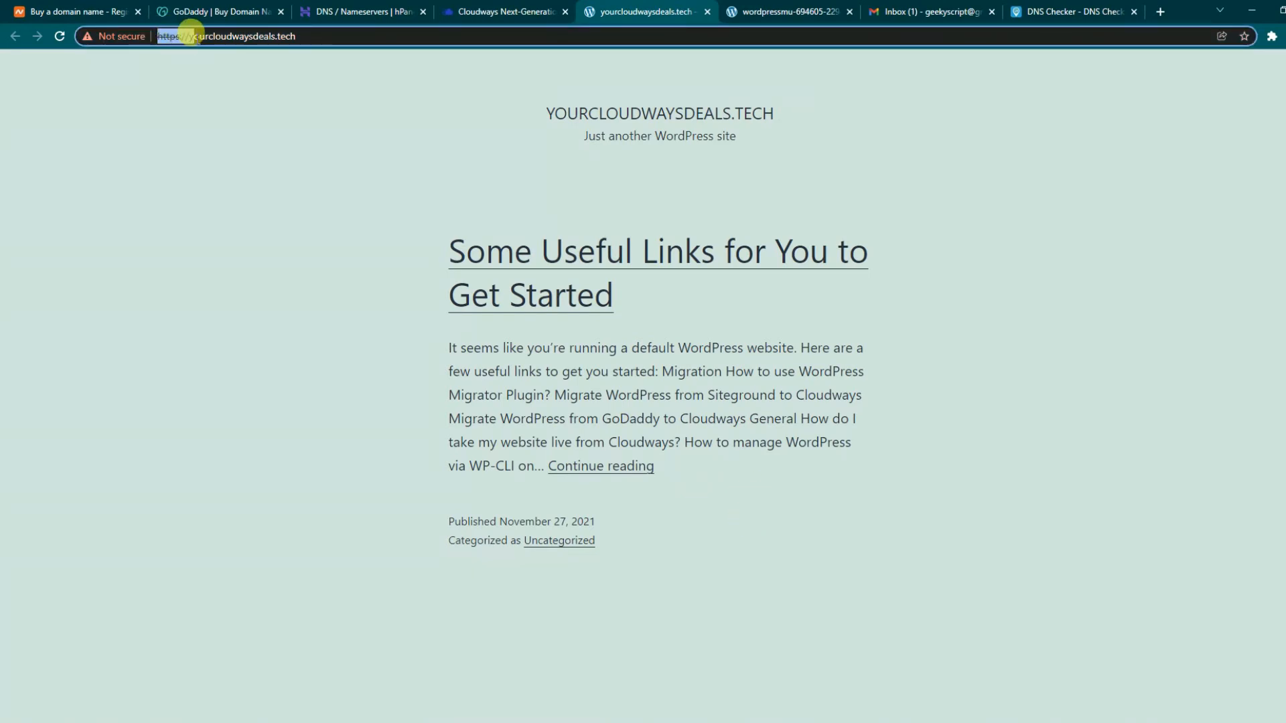
left_click(171, 74)
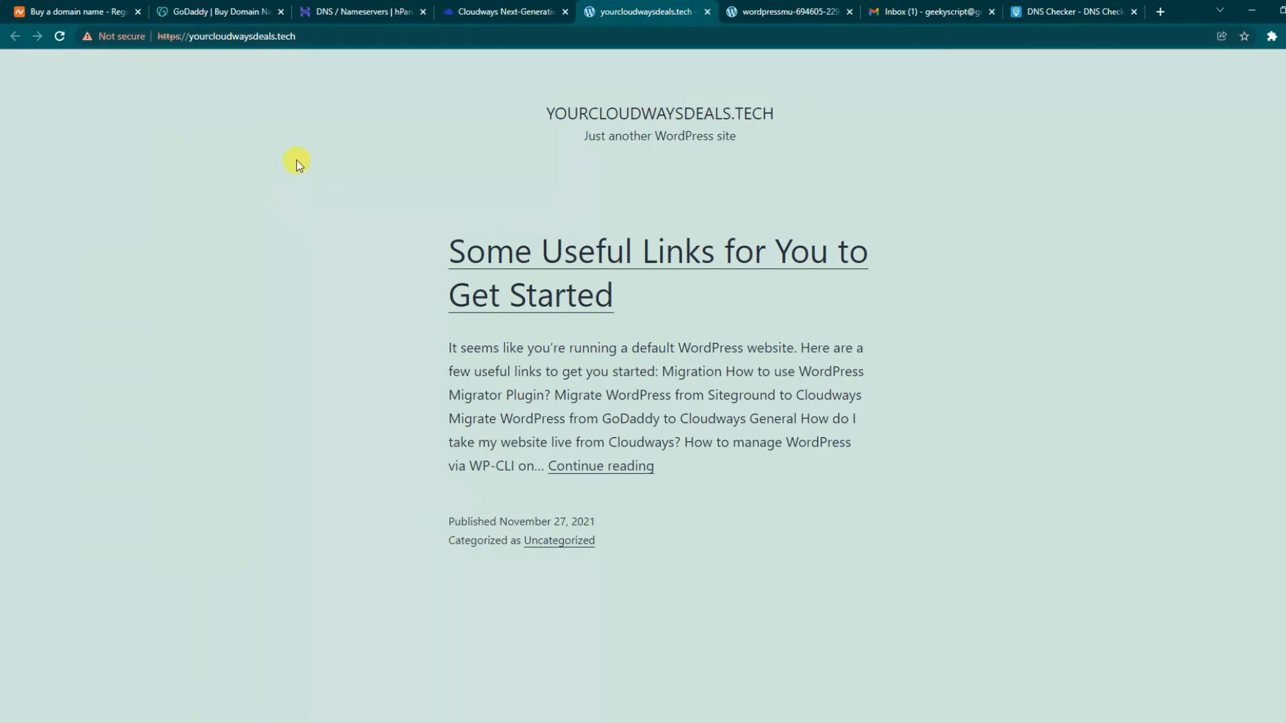
- Open the application's SSL Certificate settings and choose the free Let's Encrypt option
left_click(482, 11)
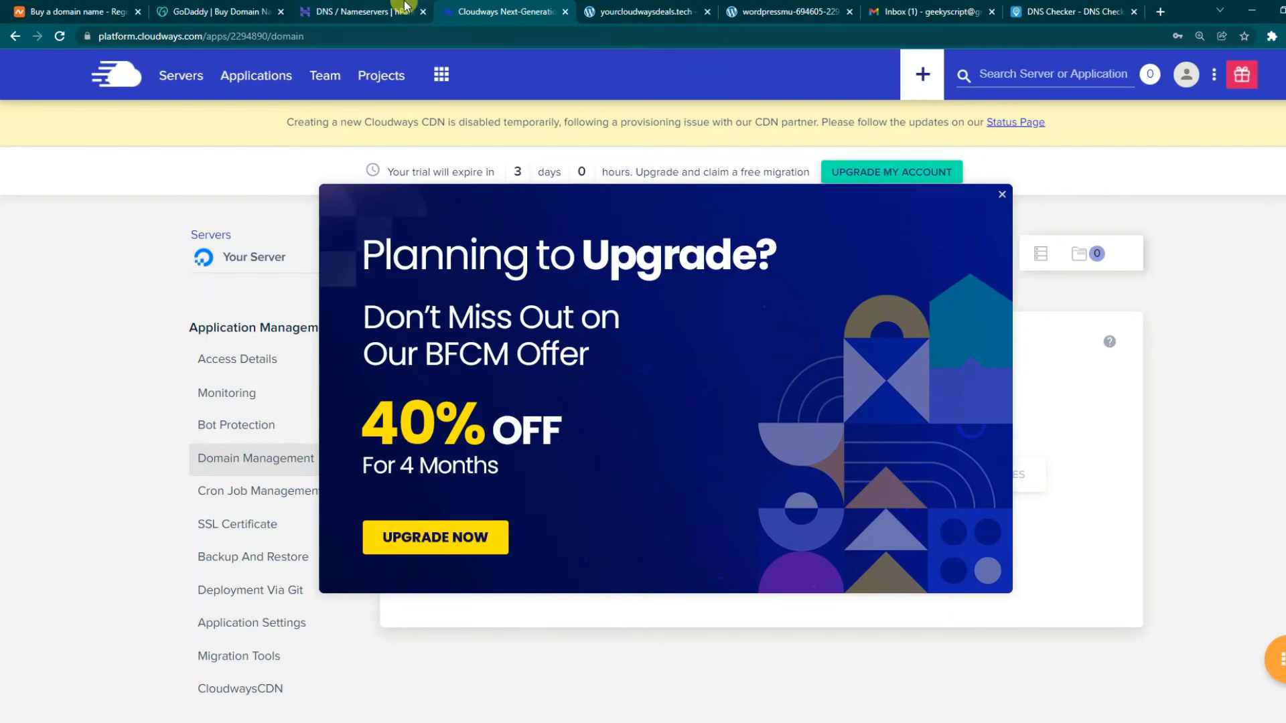
left_click(393, 4)
left_click(494, 4)
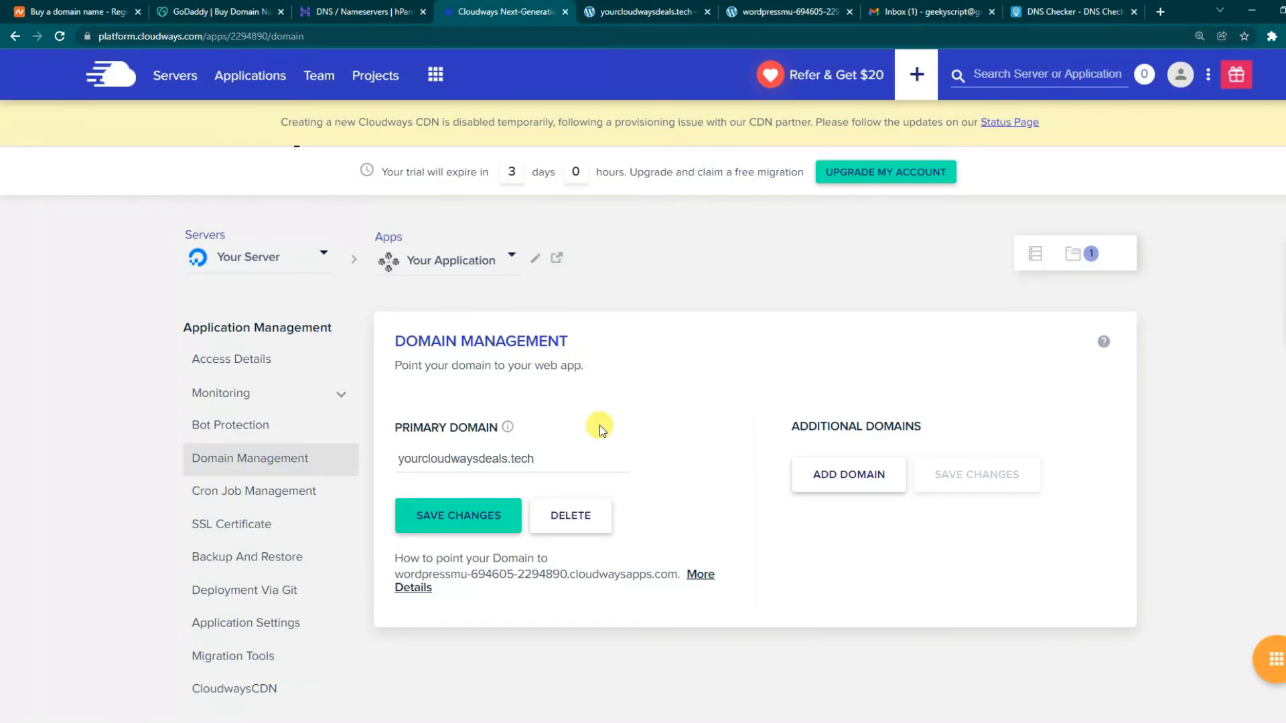
scroll(534, 448, "down", 1)
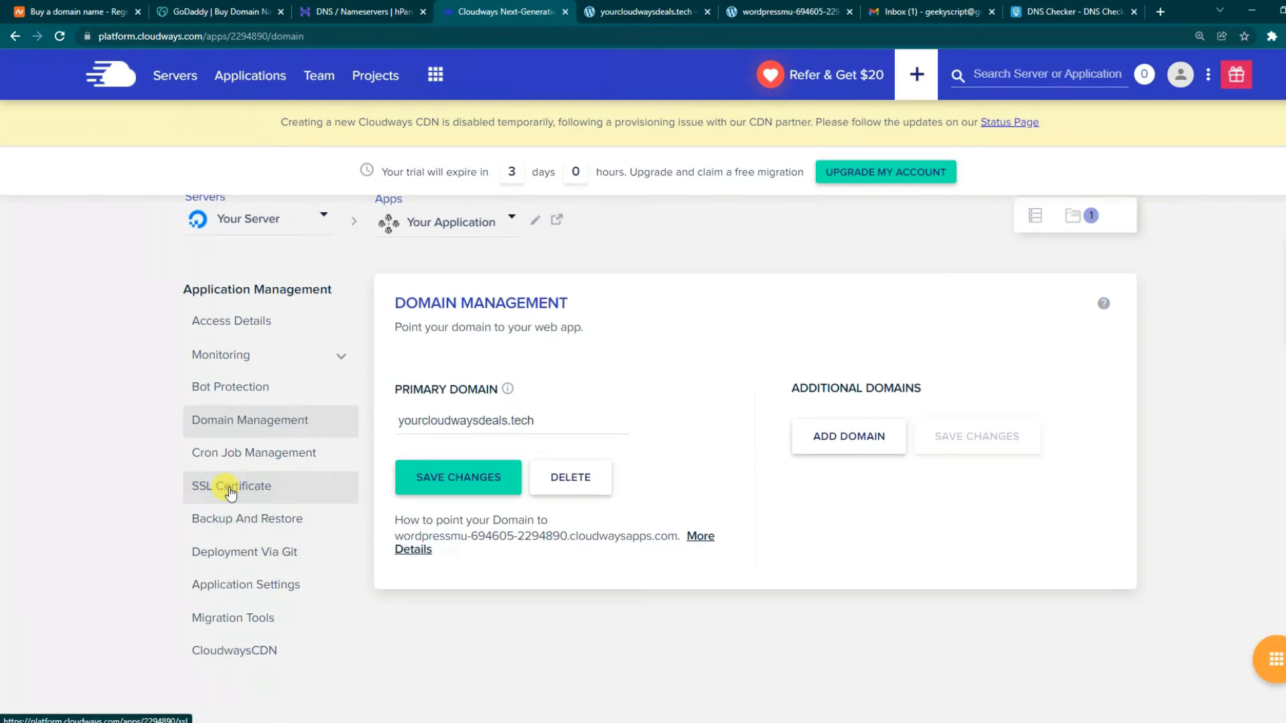
left_click(230, 494)
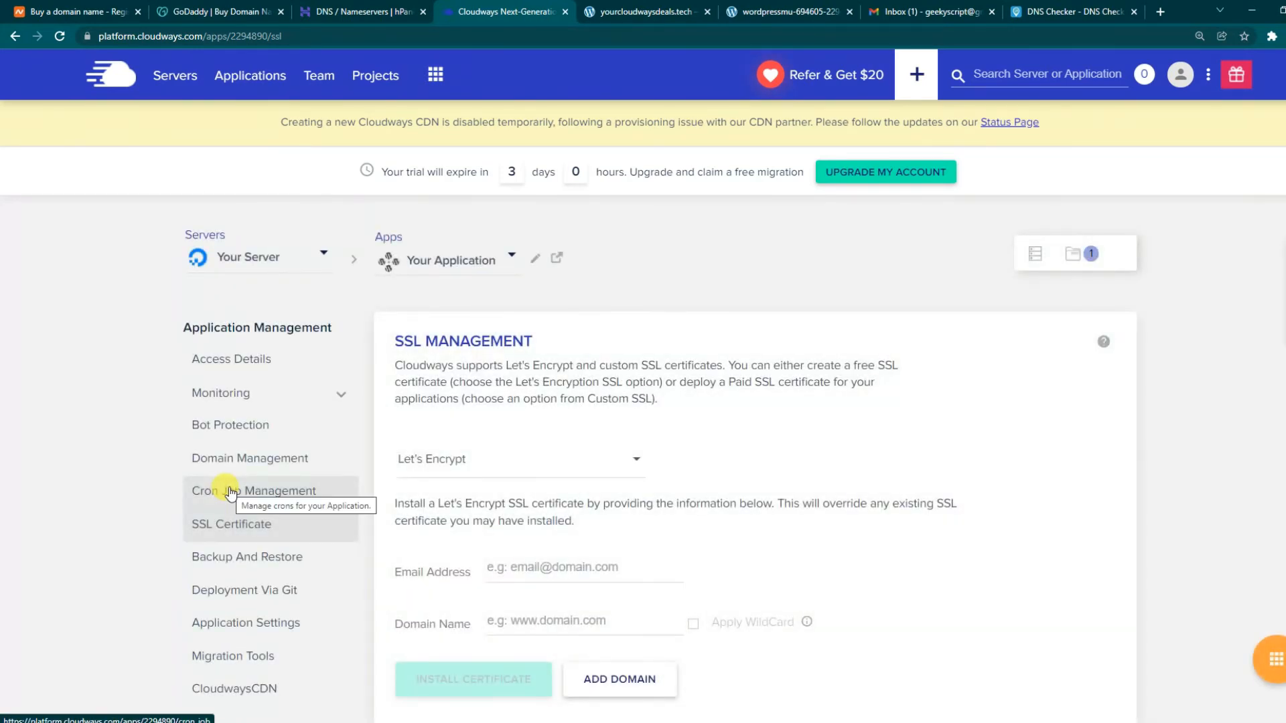
scroll(626, 392, "down", 1)
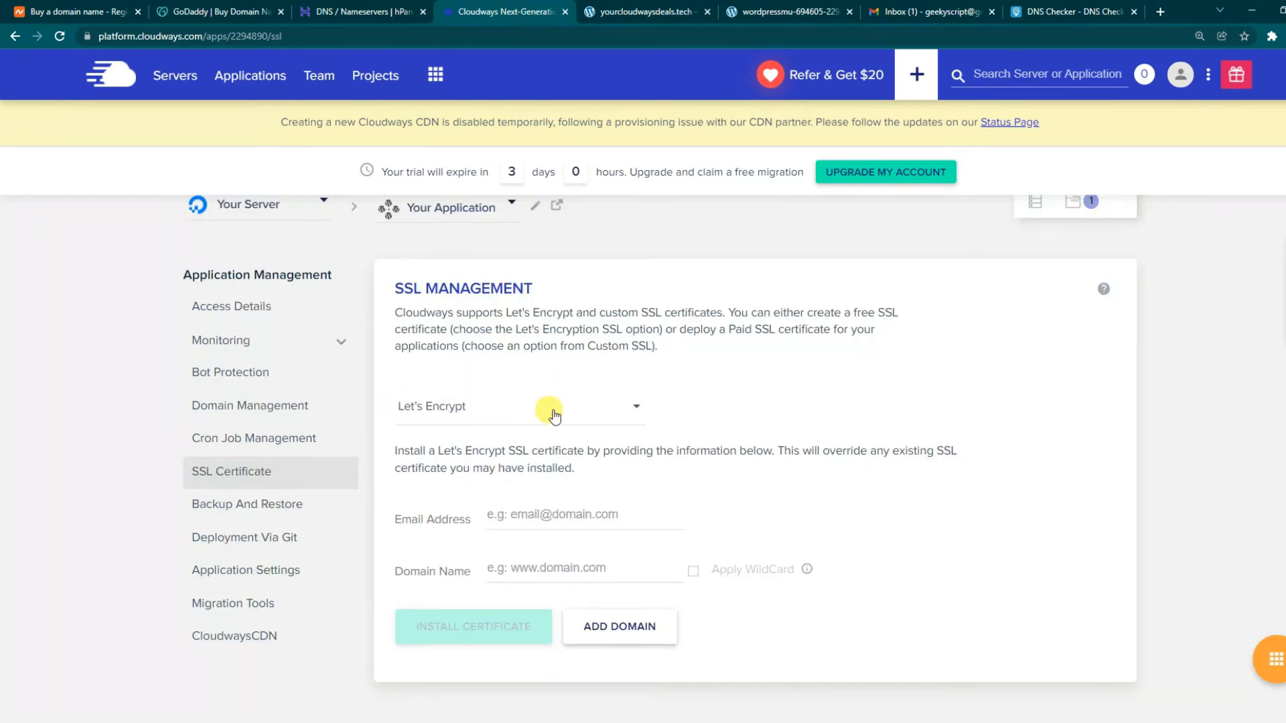
left_click(554, 417)
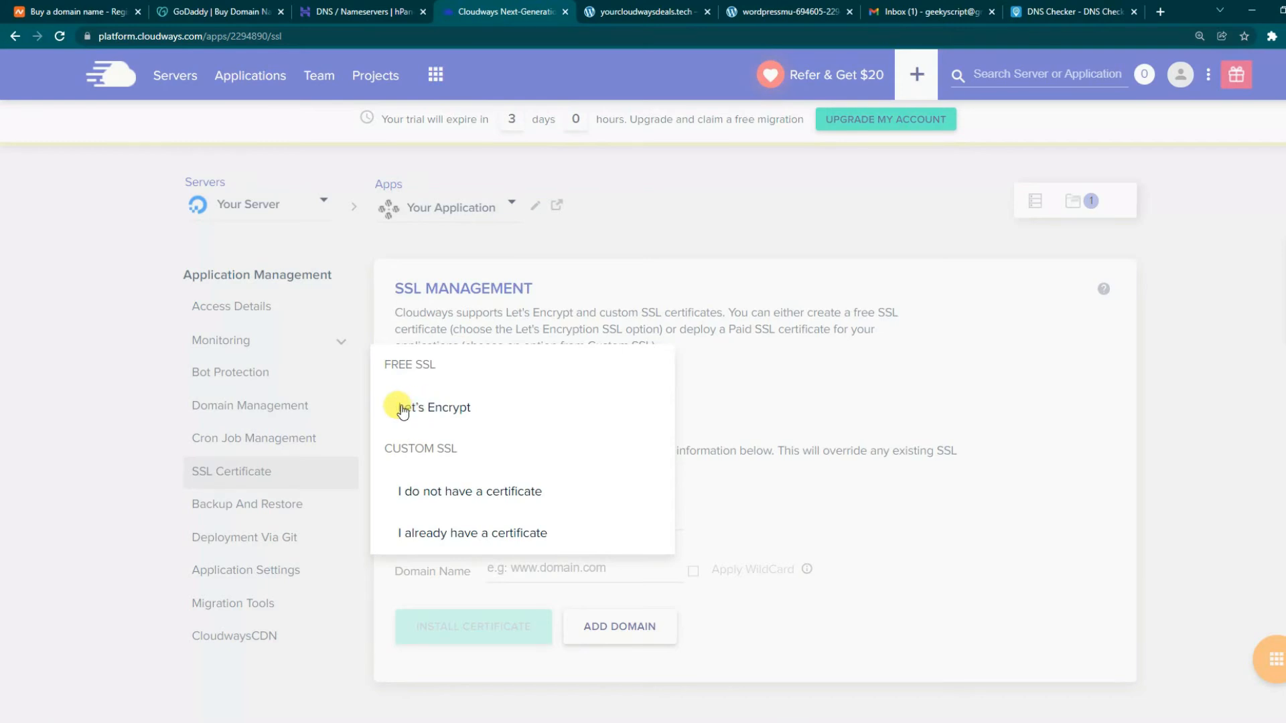
left_click(432, 409)
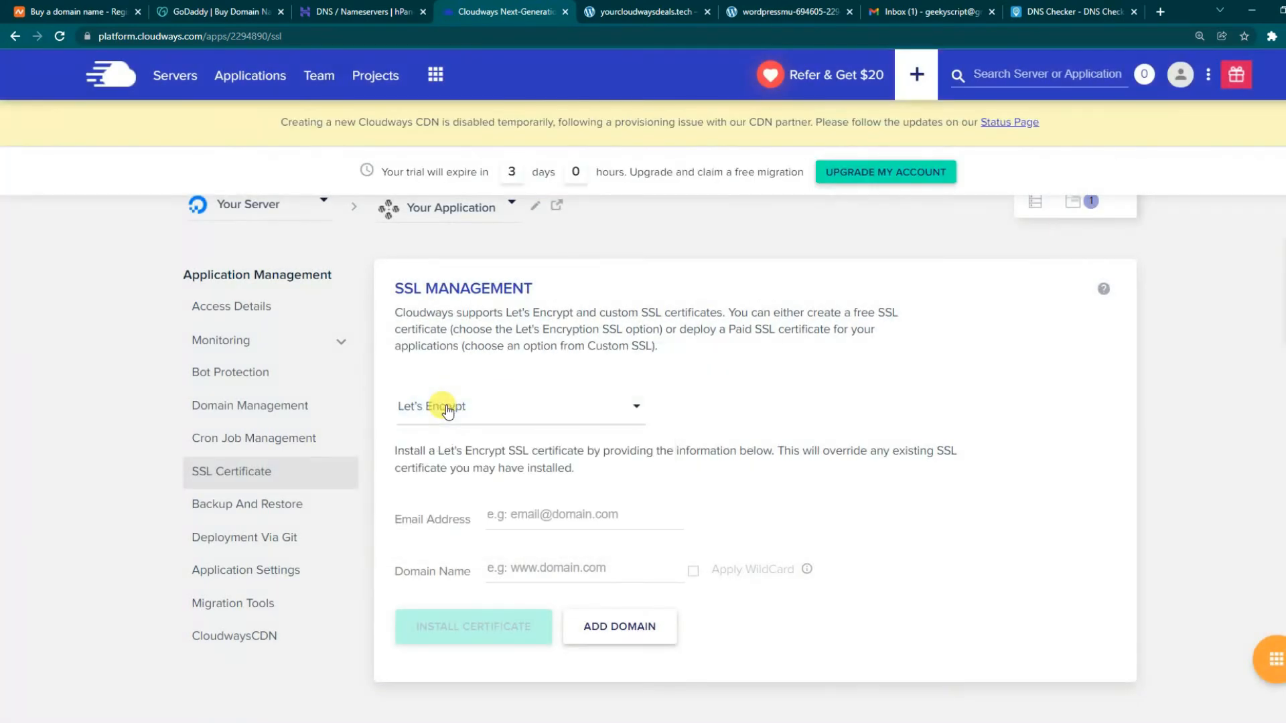
- Enter the owner's e-mail and yourcloudwaysdeals.tech as the domain, then install the certificate
left_click(534, 512)
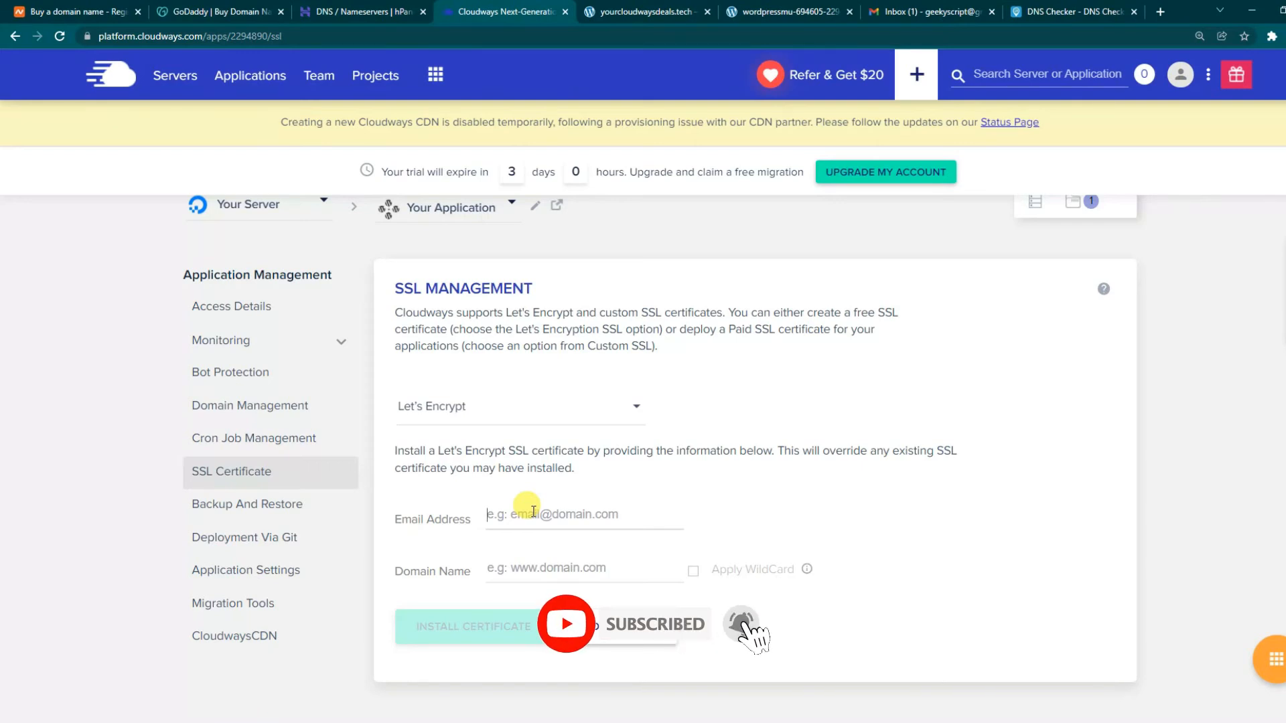
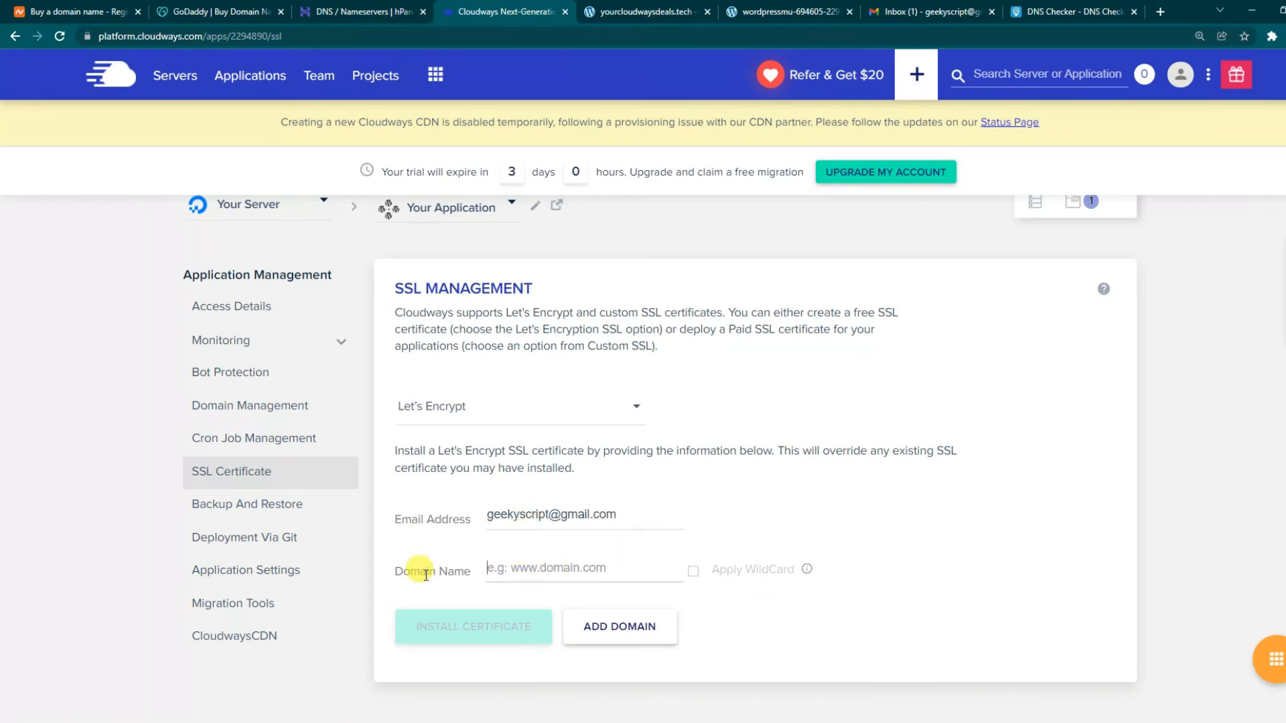
left_click(530, 570)
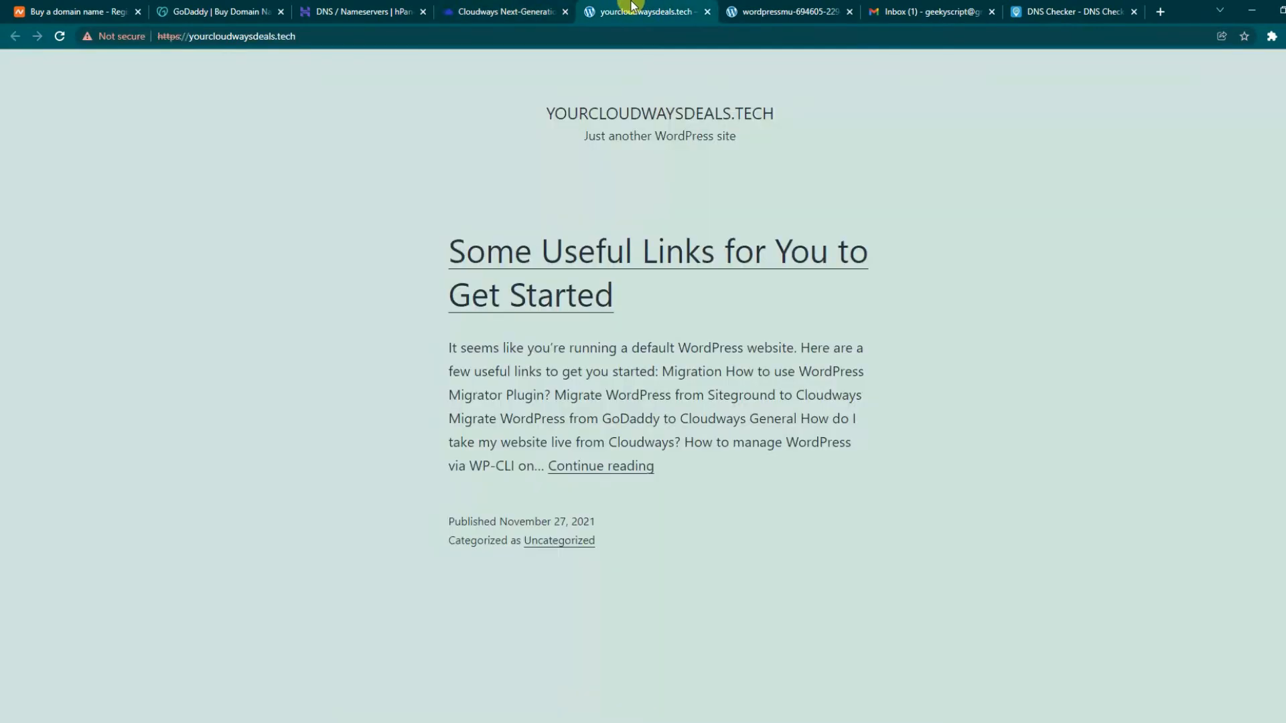
left_click(649, 10)
left_click(324, 30)
left_click_drag(324, 30, 190, 40)
left_click(375, 11)
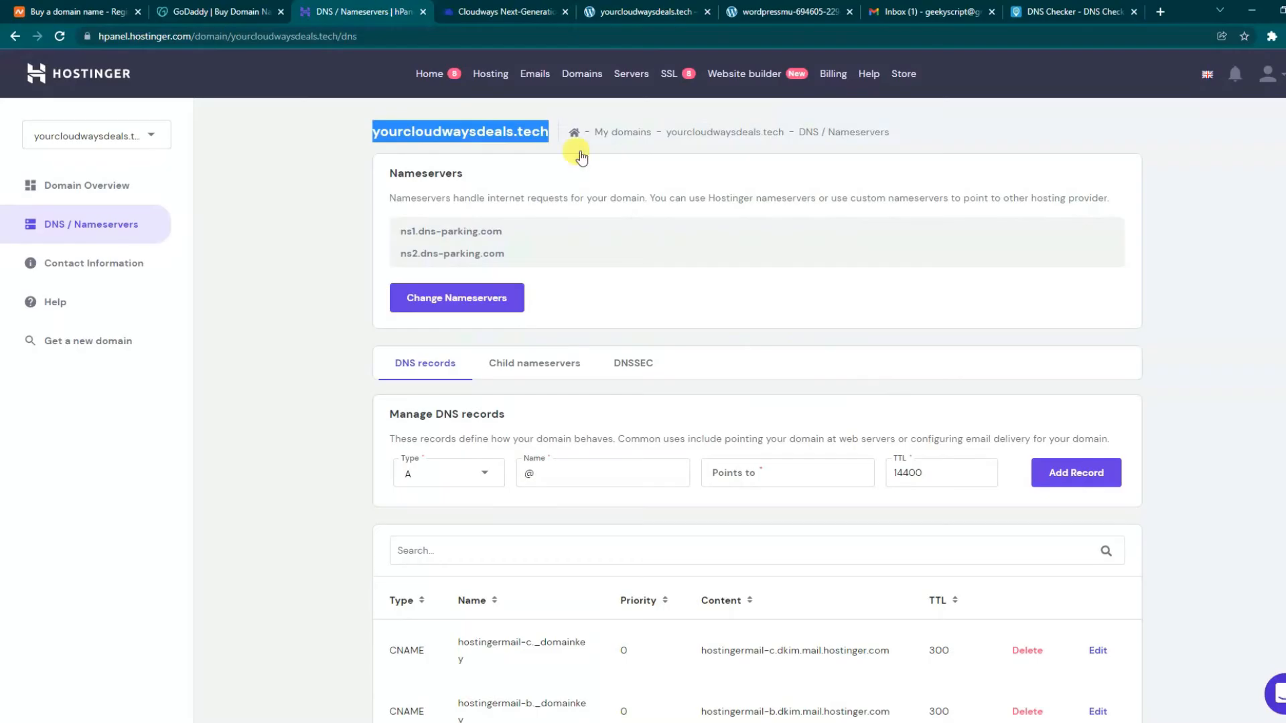
left_click(554, 11)
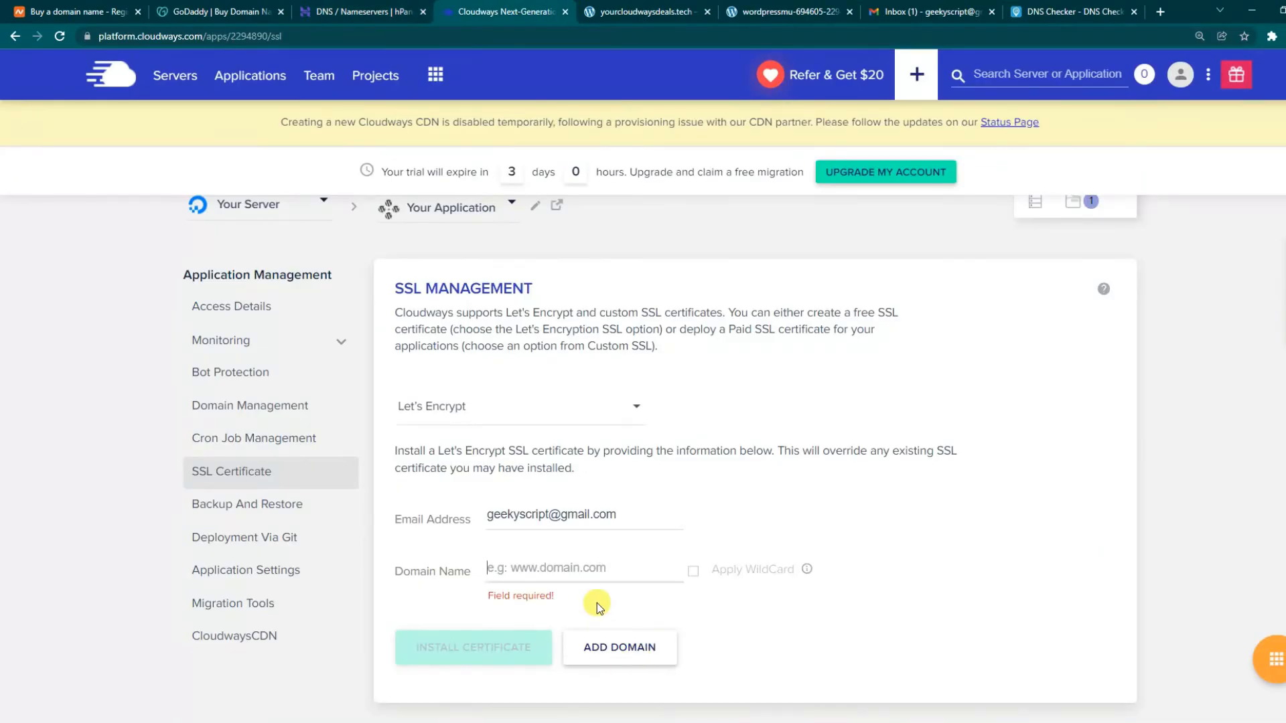
key("ctrl+v")
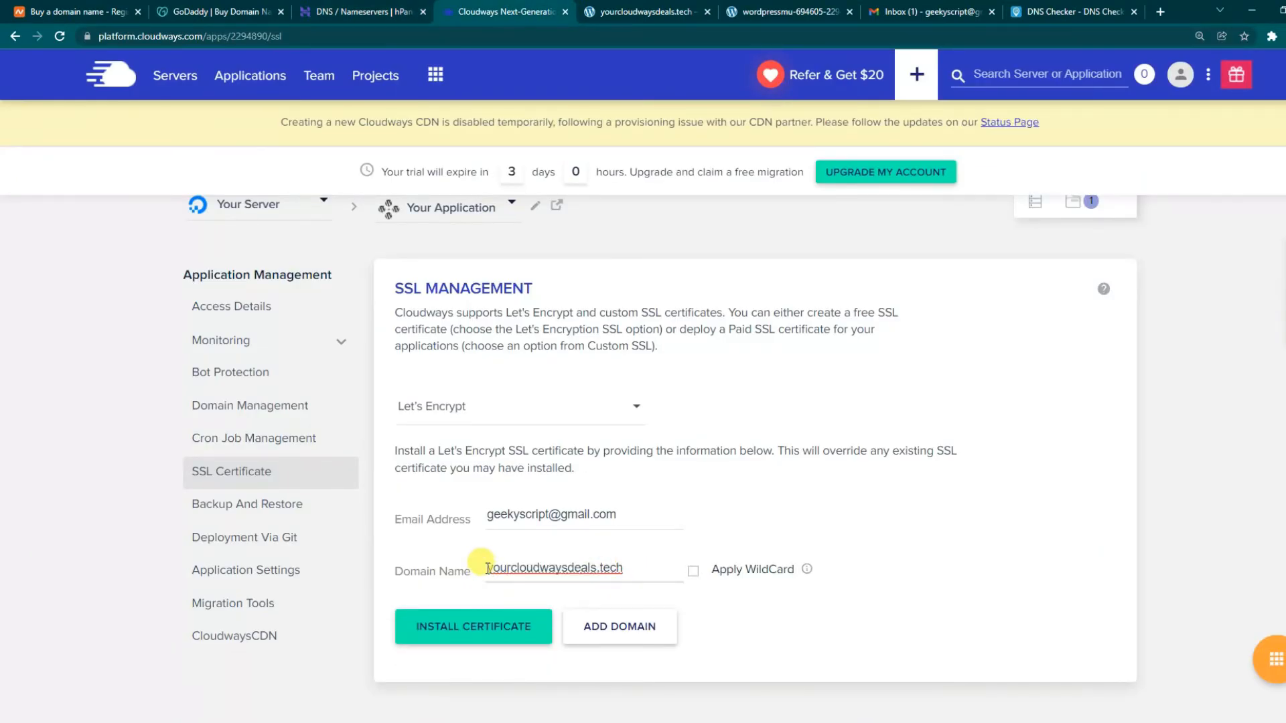
left_click_drag(487, 568, 696, 577)
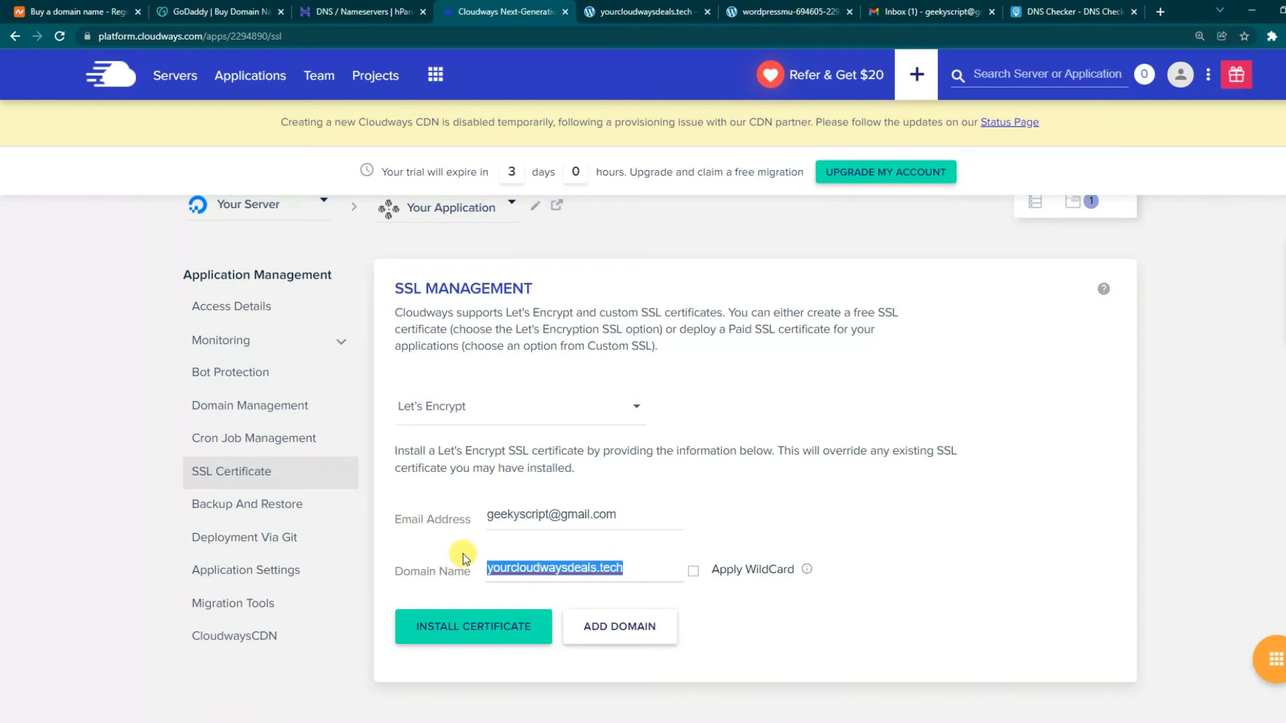
left_click_drag(639, 566, 471, 573)
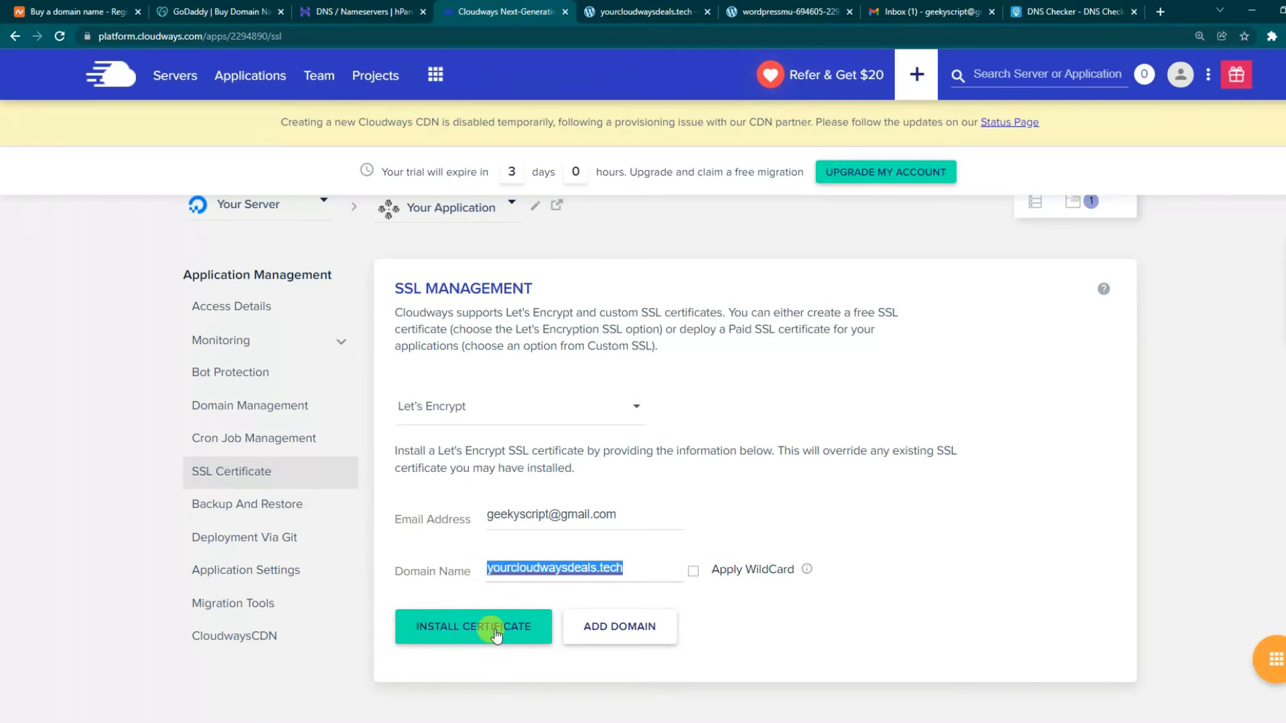
left_click(495, 633)
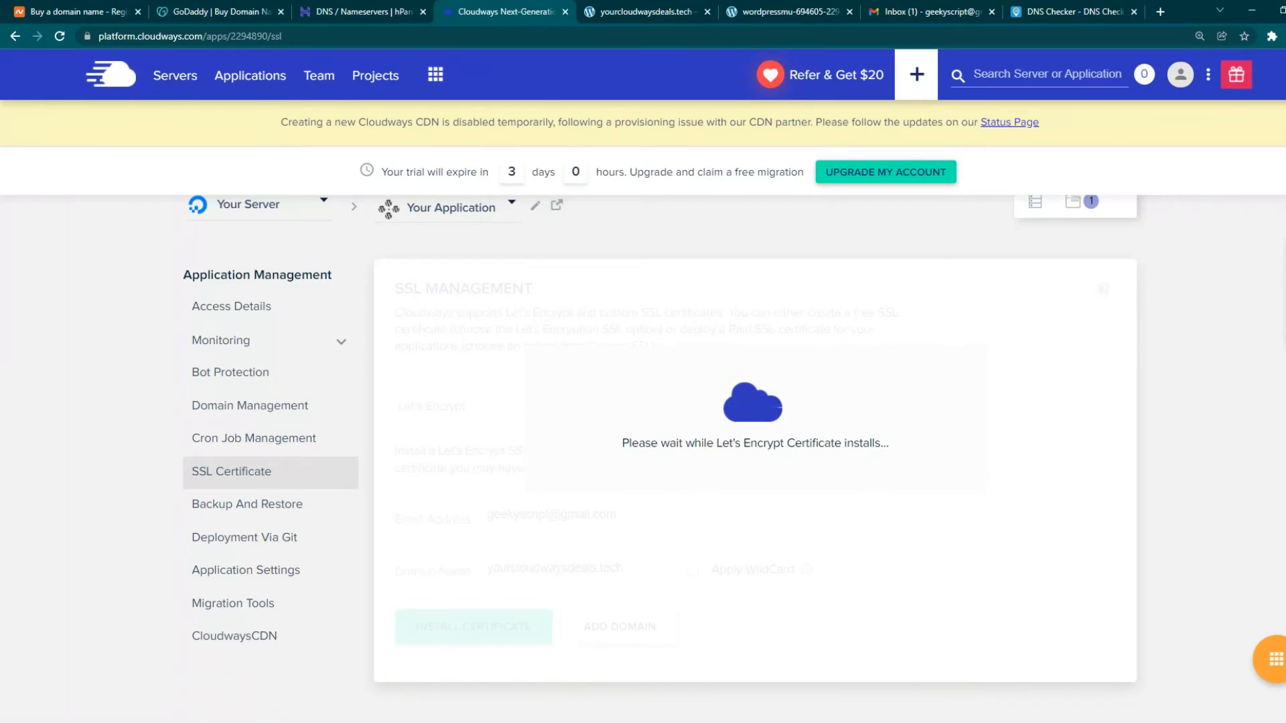
left_click(622, 7)
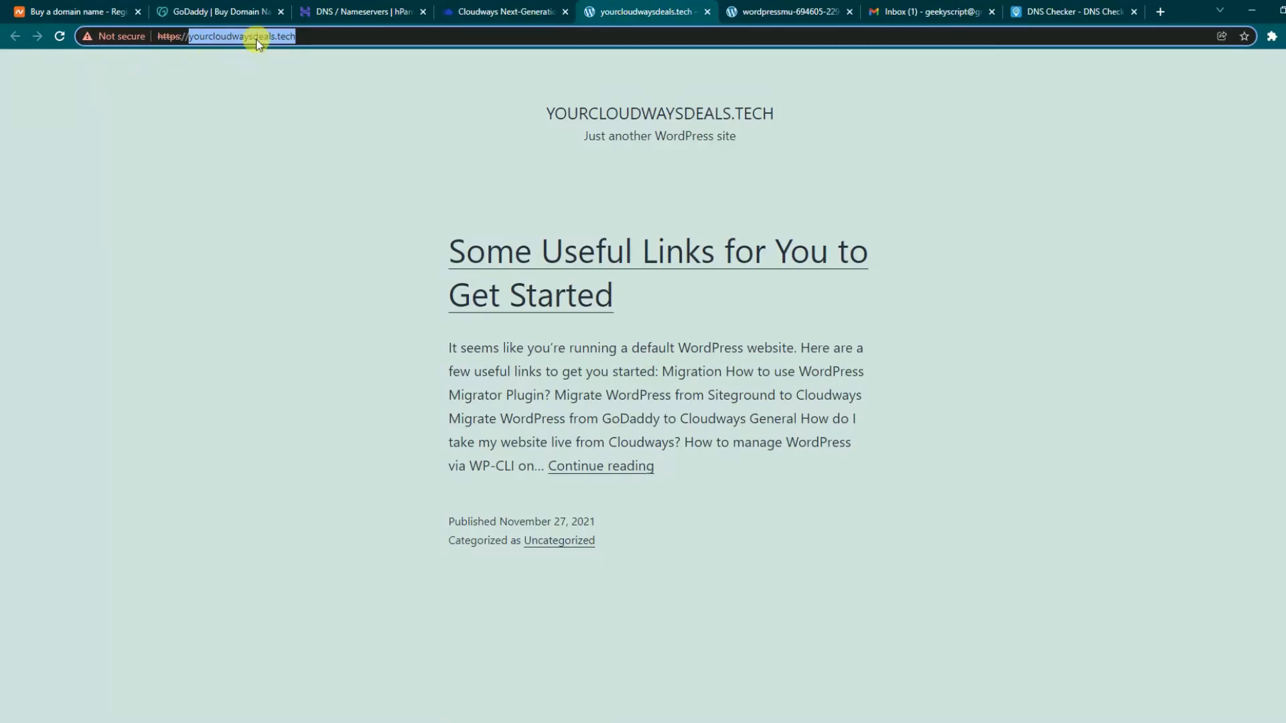
- Verify the certificate is active until 25th February, 2022 and the reloaded site loads securely
left_click(507, 8)
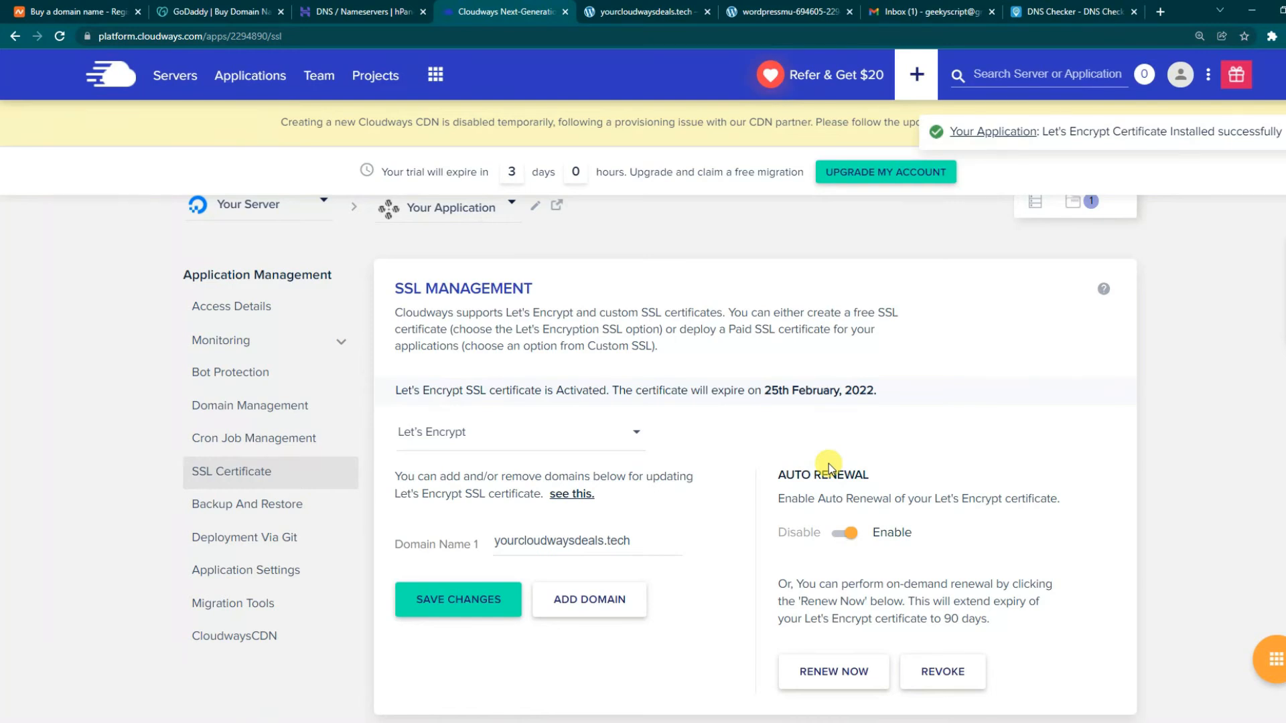
left_click_drag(459, 390, 888, 394)
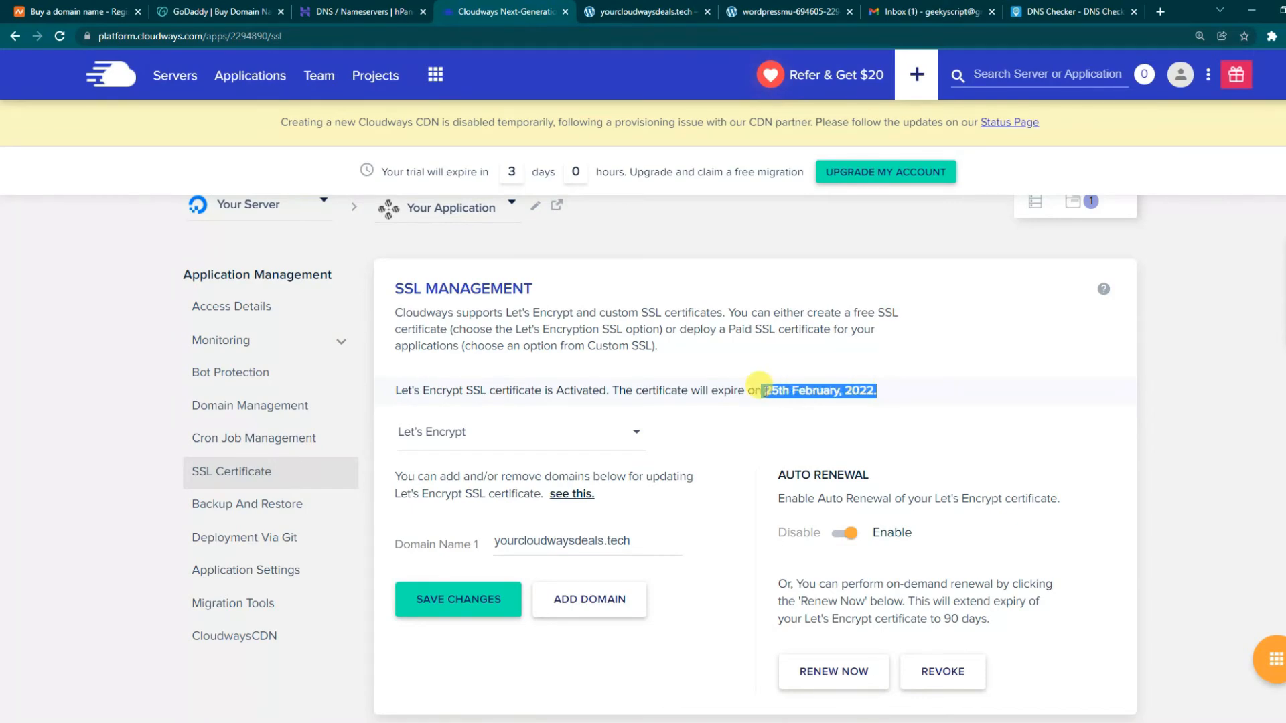
left_click(626, 10)
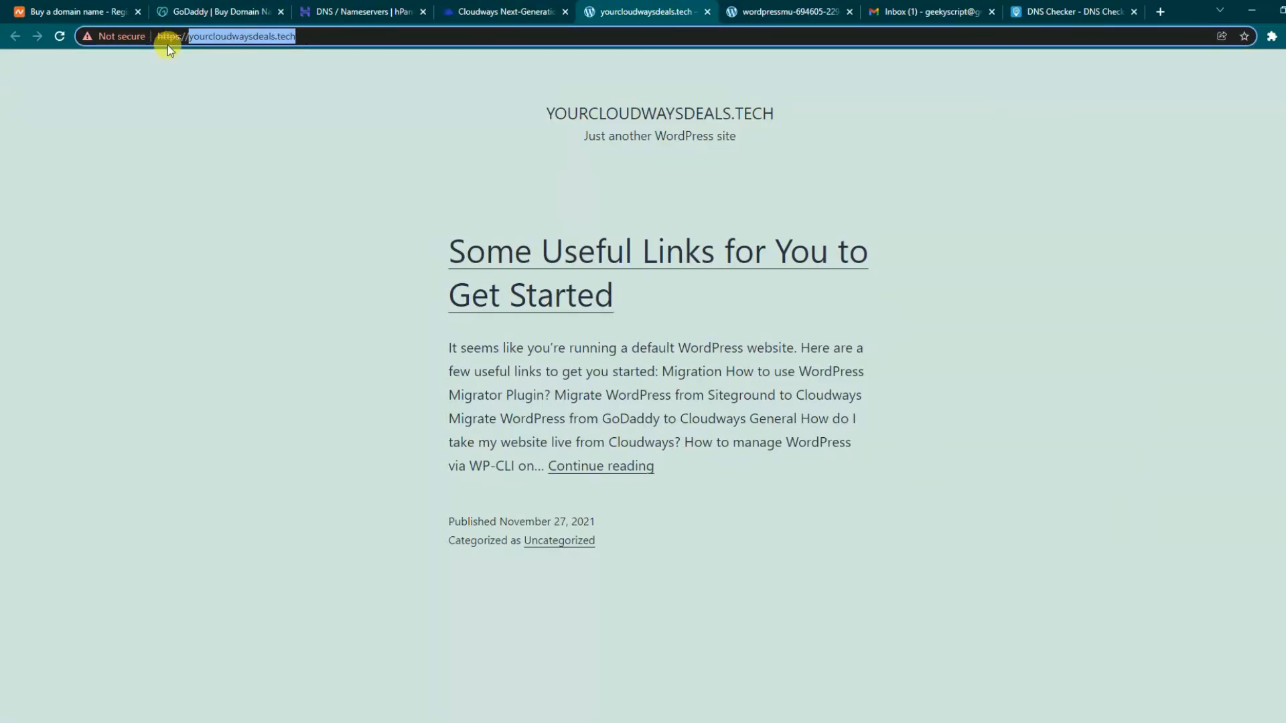
left_click(59, 36)
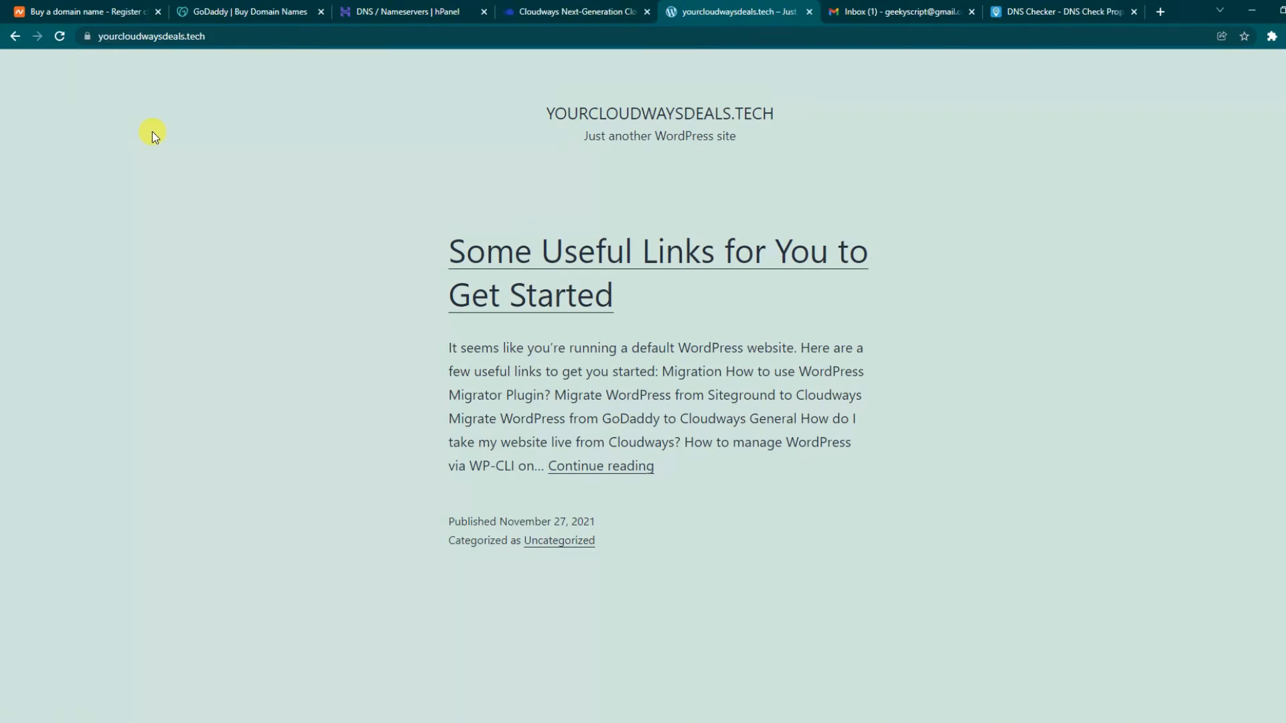
left_click(87, 36)
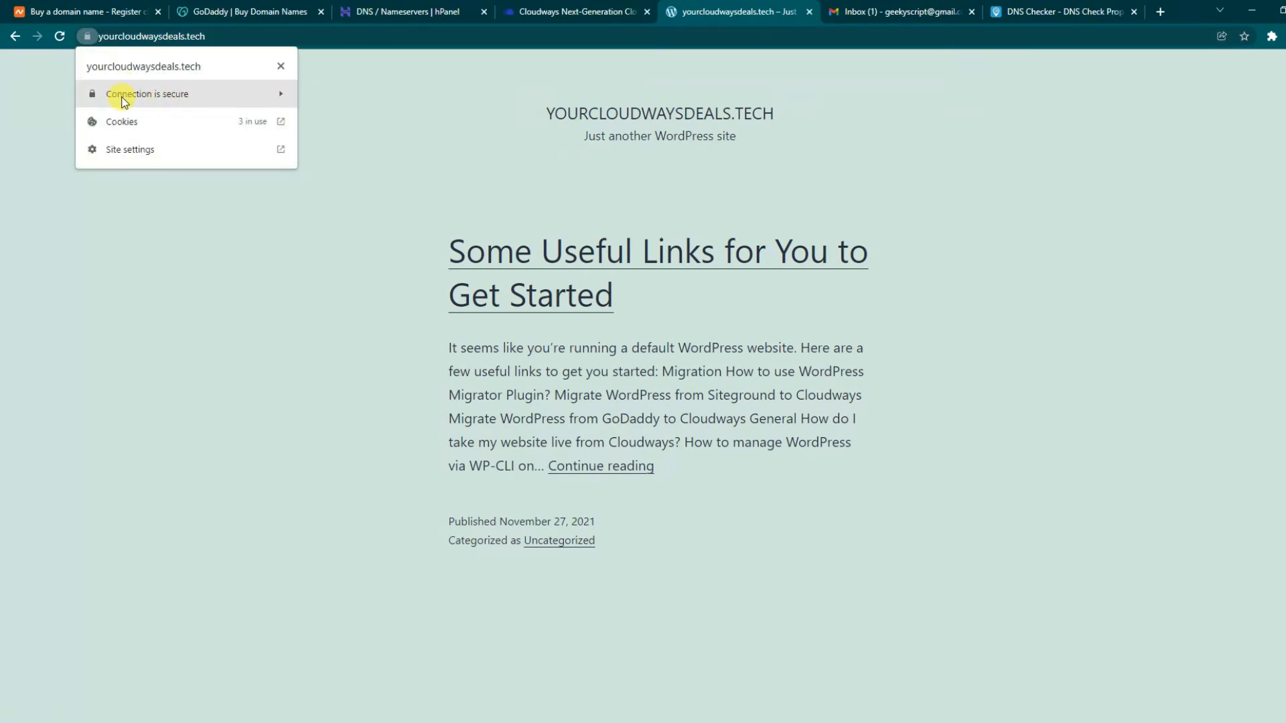
left_click(375, 98)
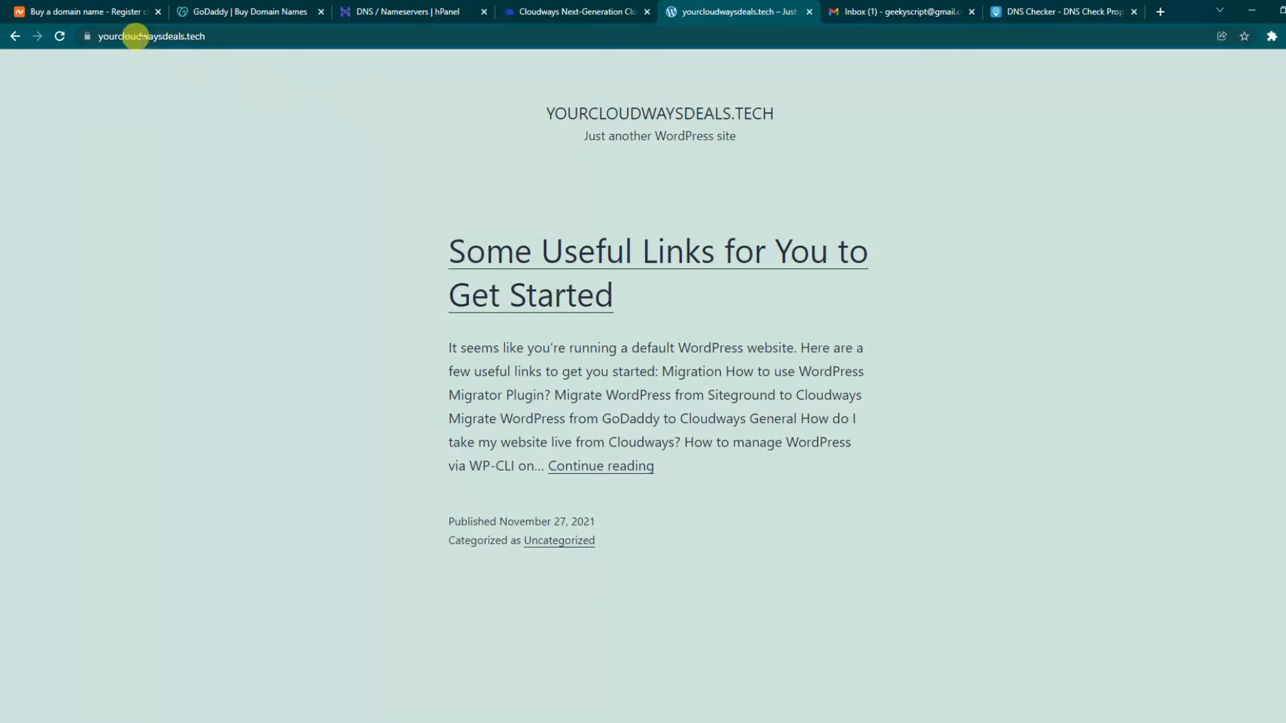
left_click(557, 6)
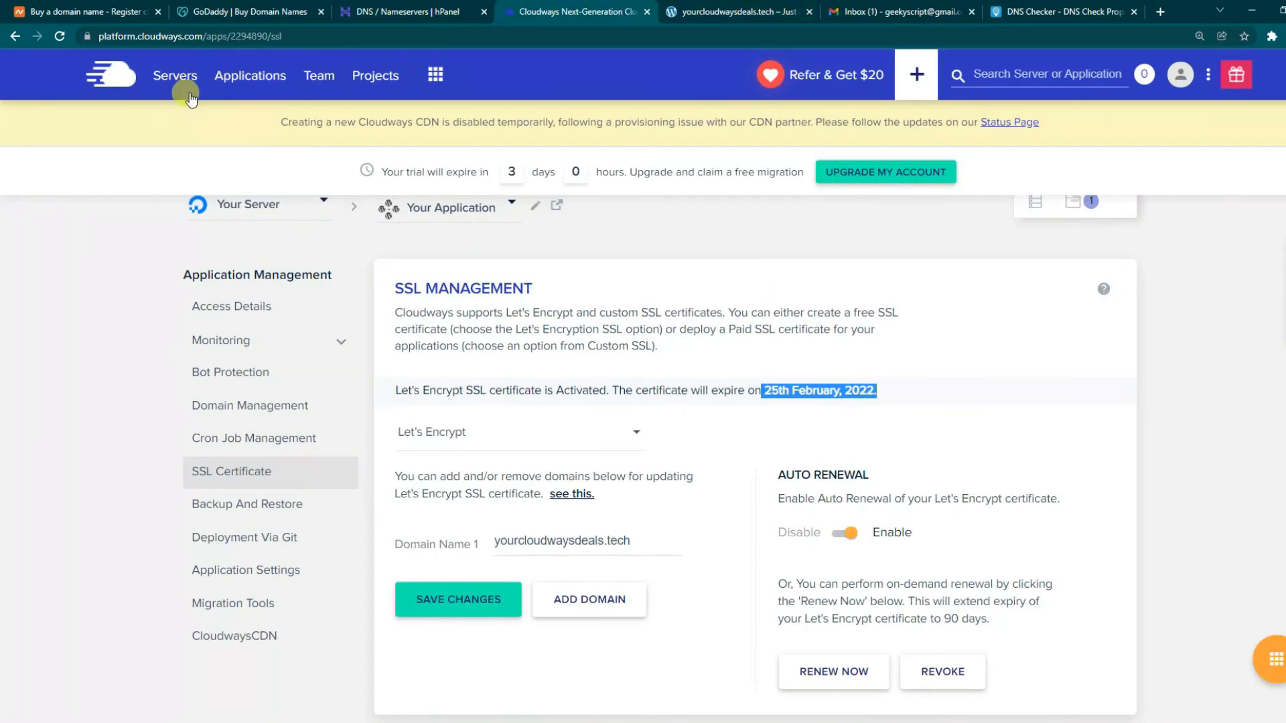
left_click(727, 12)
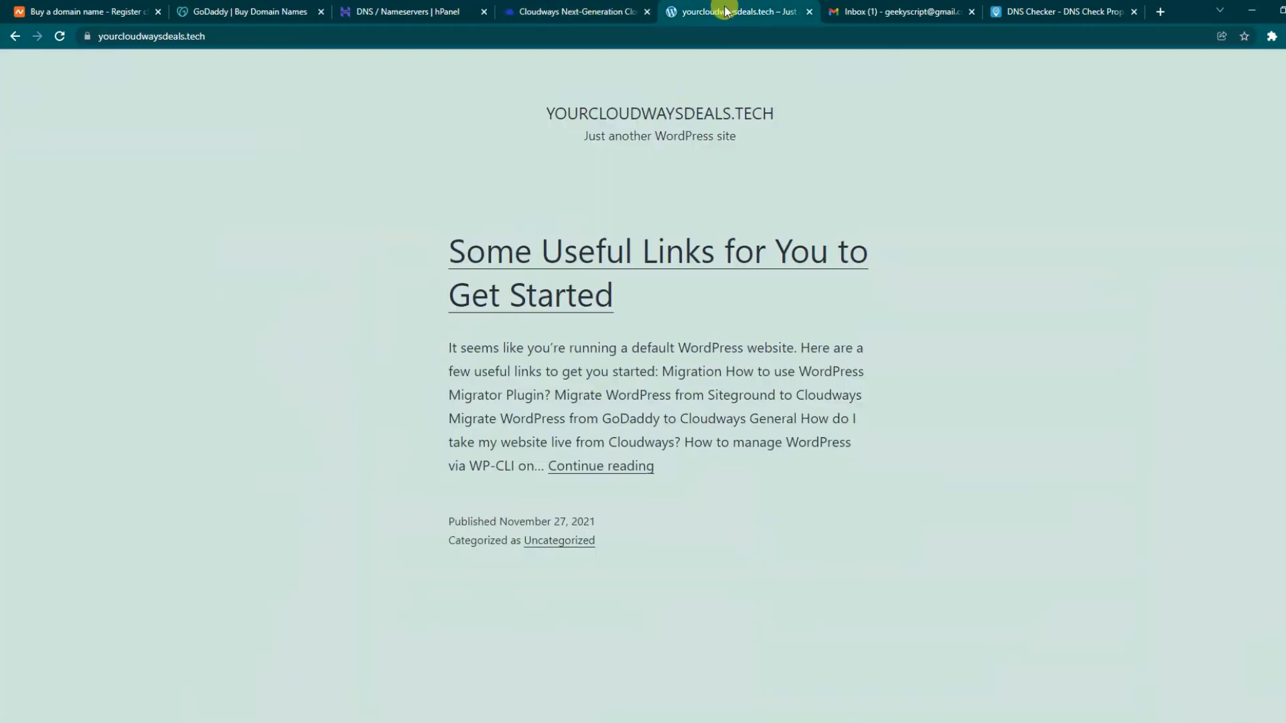
left_click(580, 12)
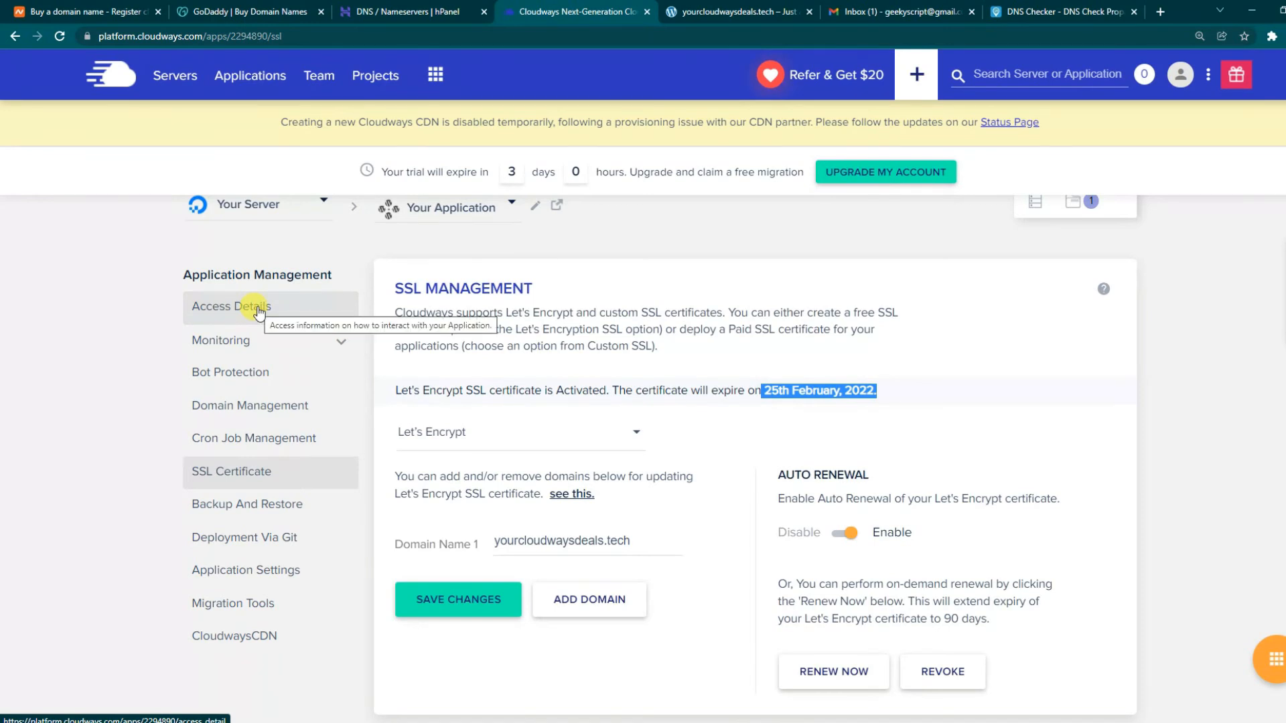
- Open the application's Access Details and launch the wp-admin login page in a new tab
left_click(257, 308)
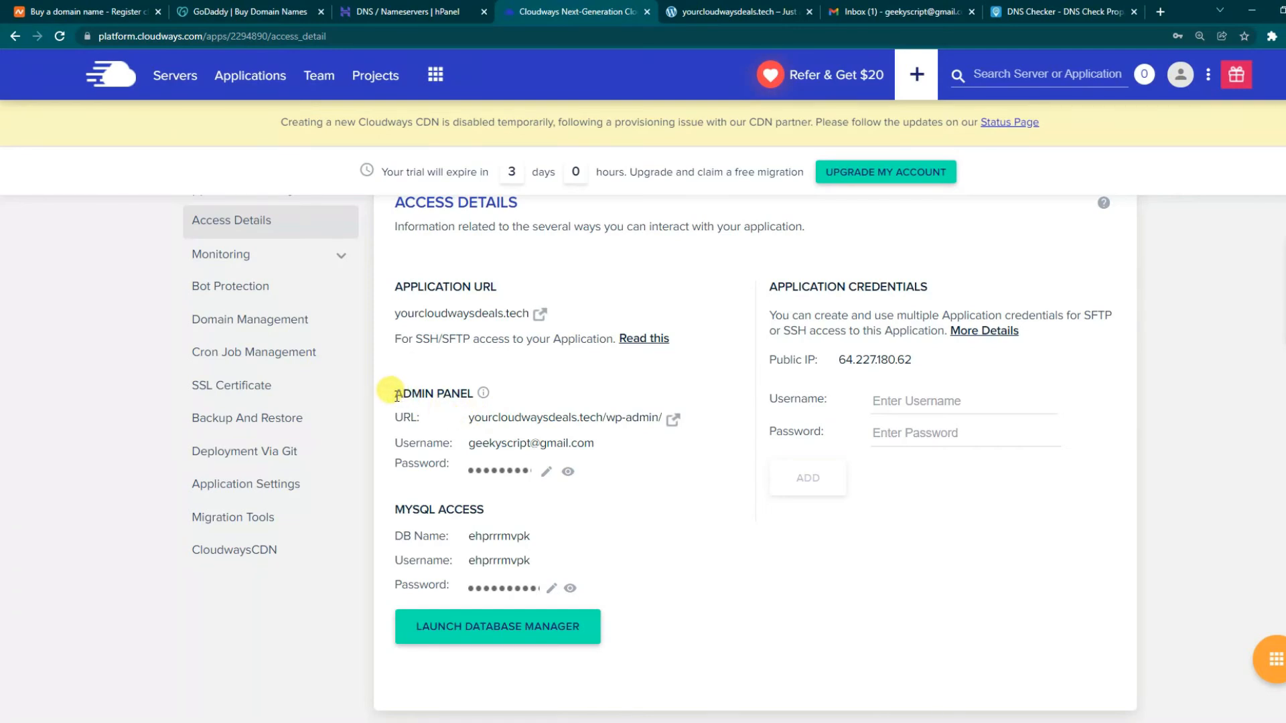
left_click_drag(398, 393, 483, 394)
left_click(562, 385)
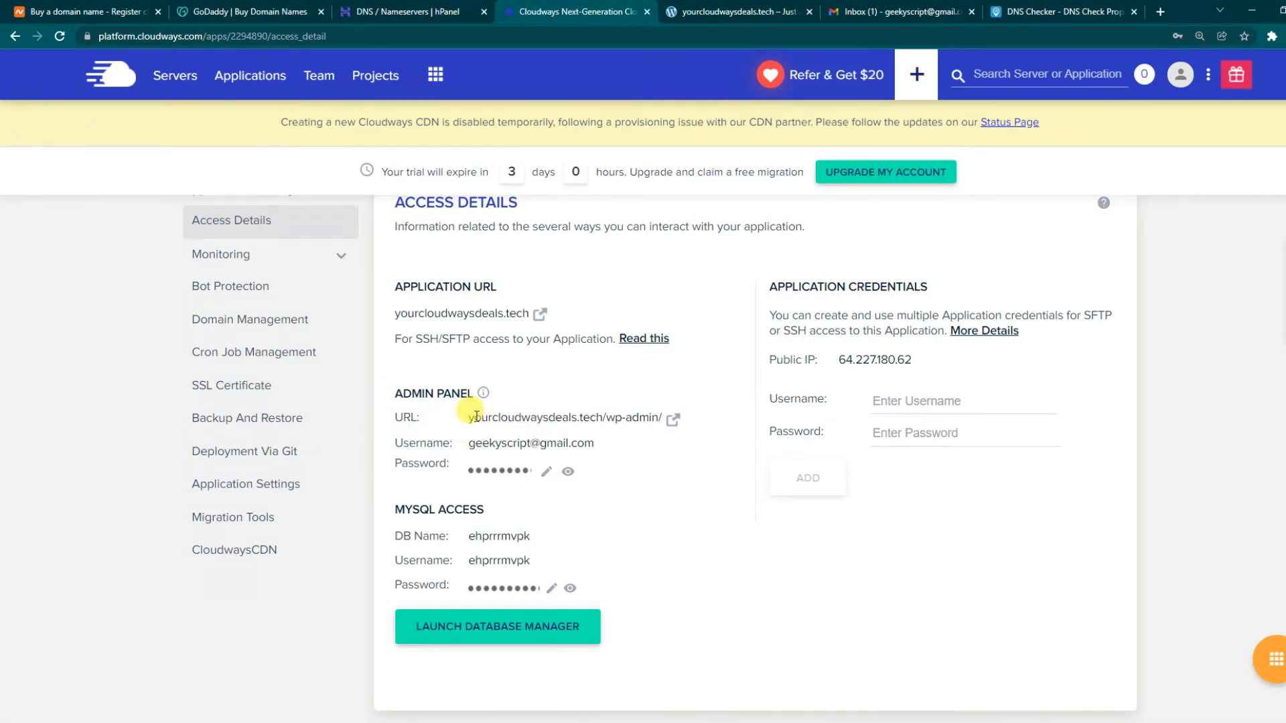
left_click(672, 422)
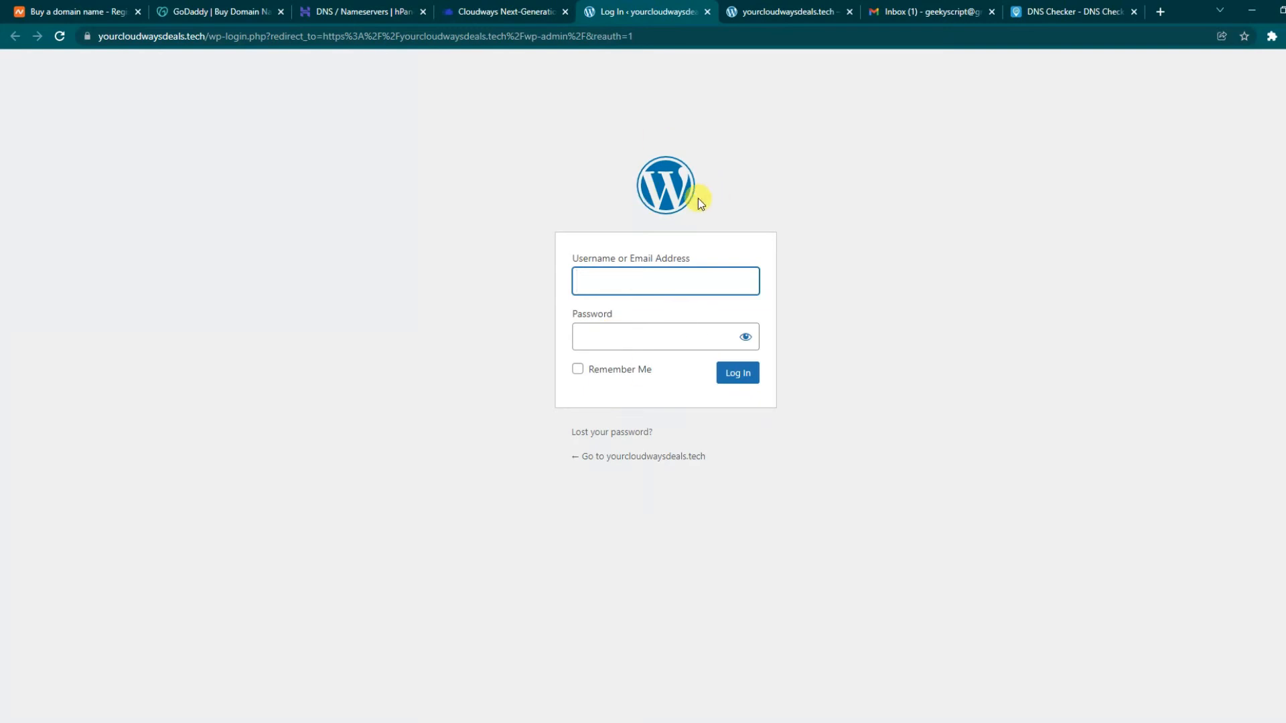
- Copy the admin username and password into the WordPress login form and log in
left_click(489, 10)
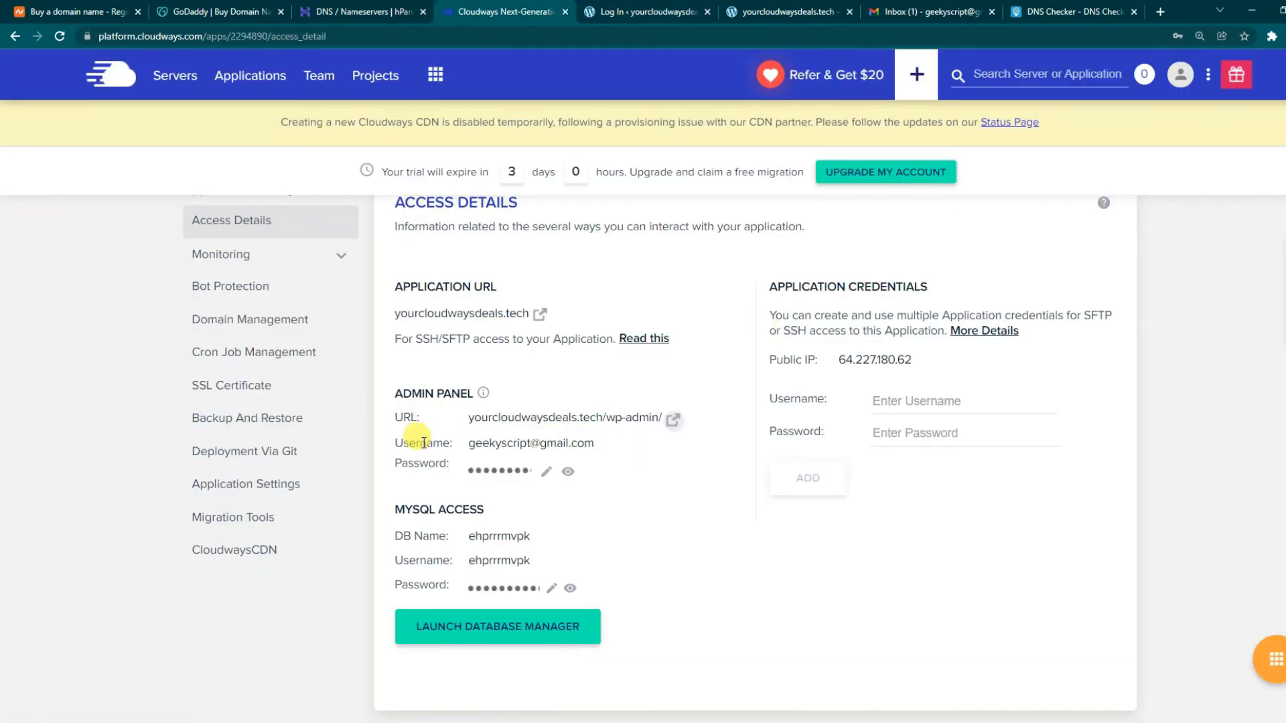
left_click(564, 445)
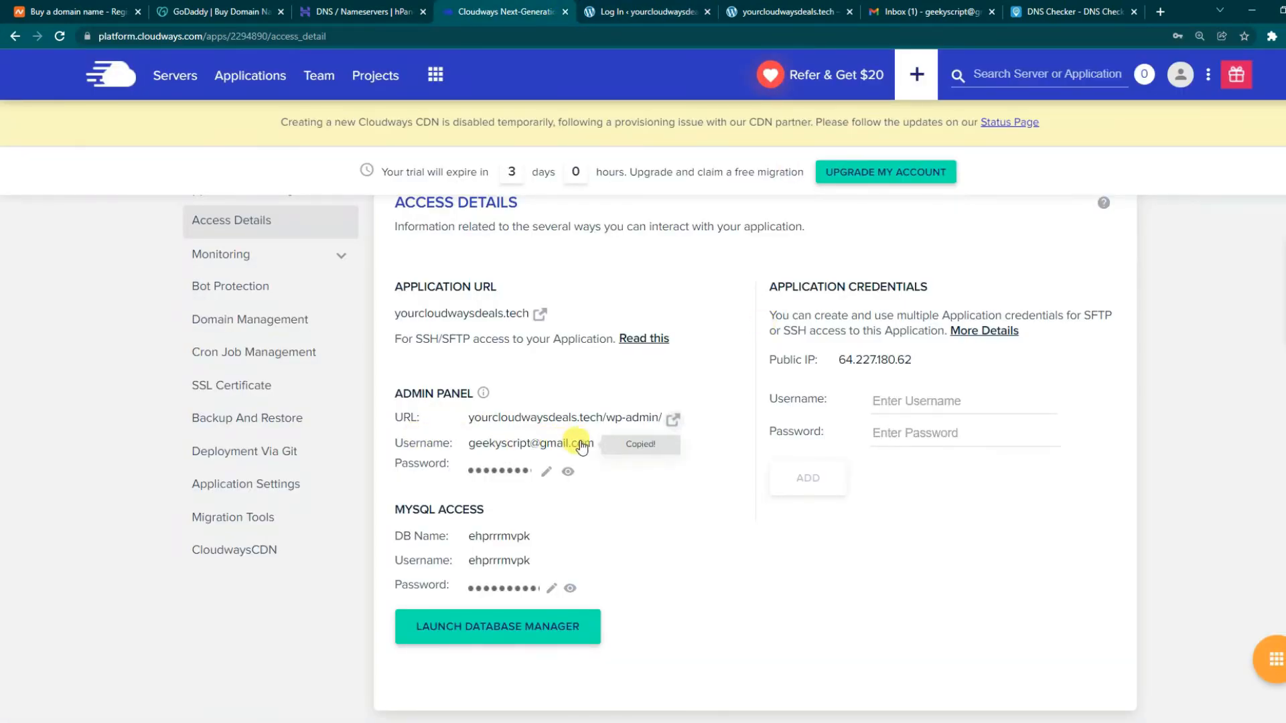
left_click(647, 11)
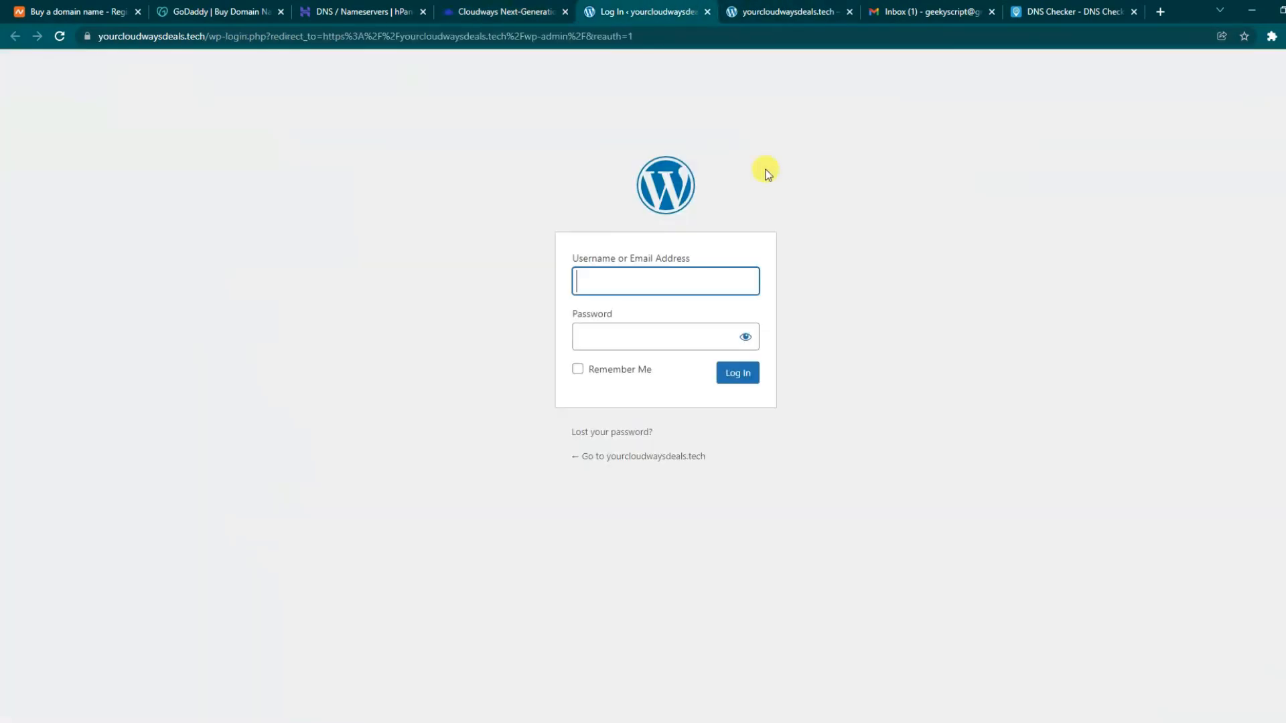
right_click(651, 280)
left_click(693, 388)
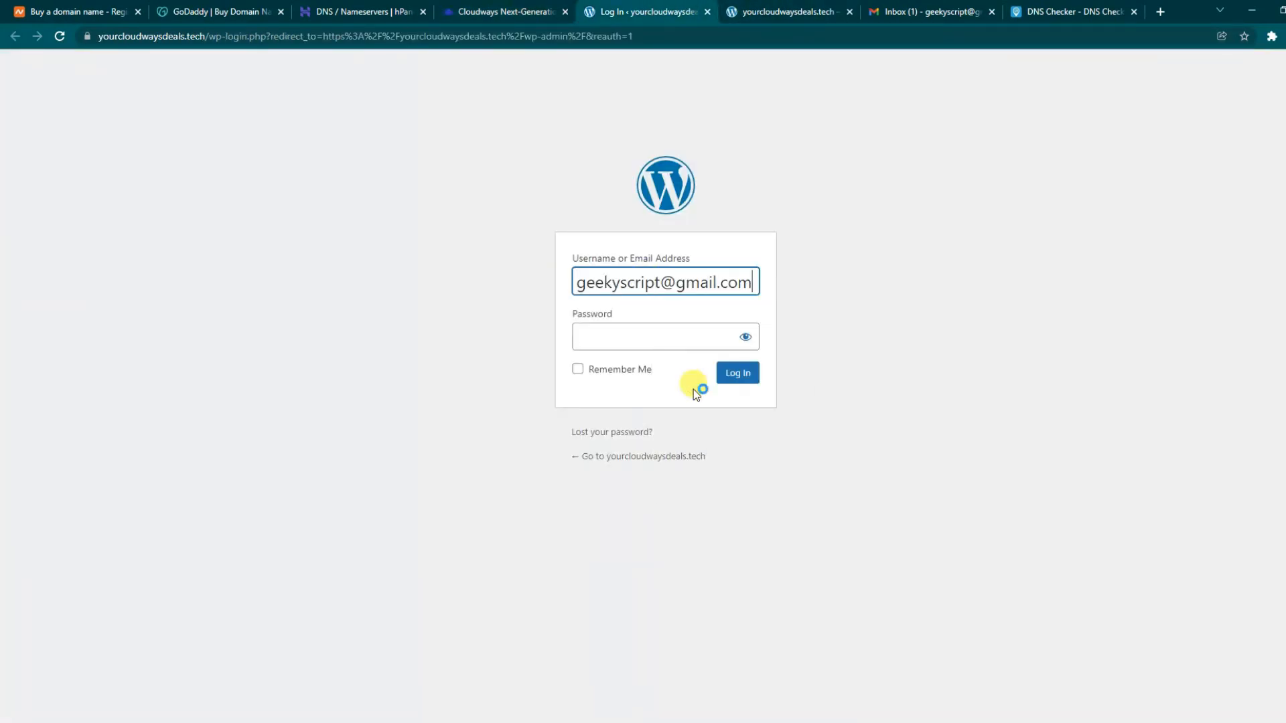
left_click(547, 8)
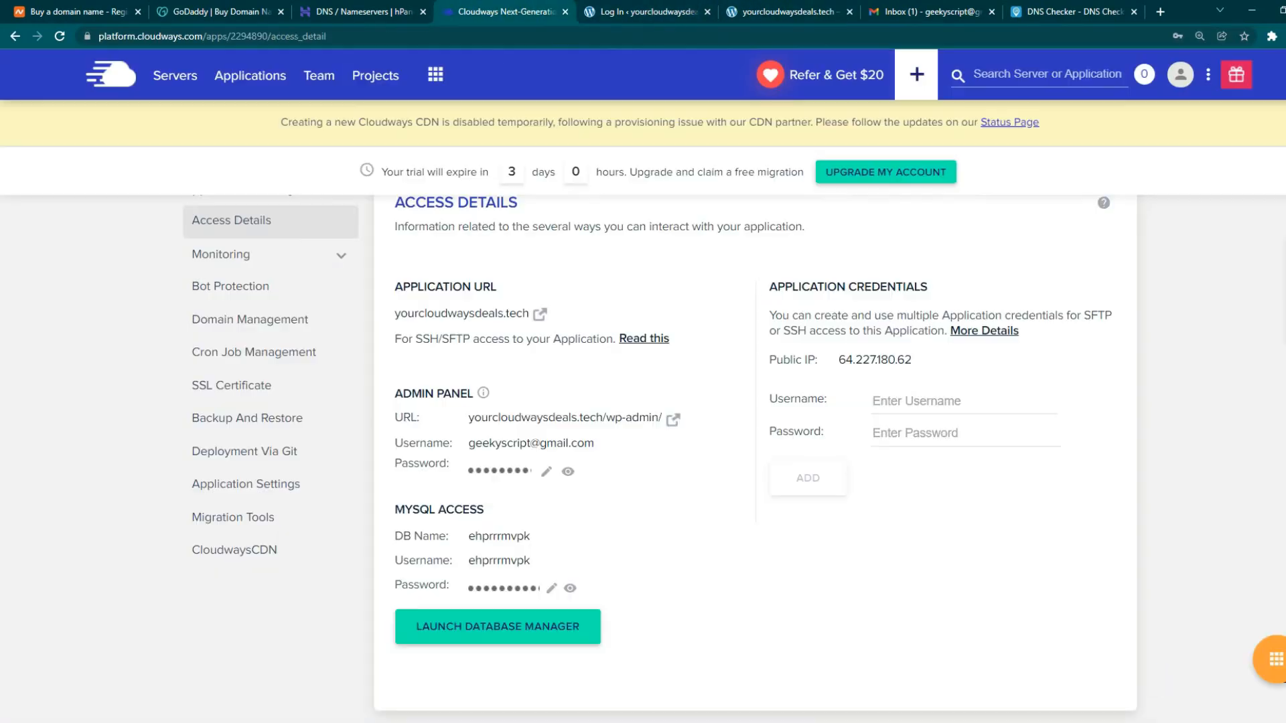
left_click(536, 475)
left_click(647, 12)
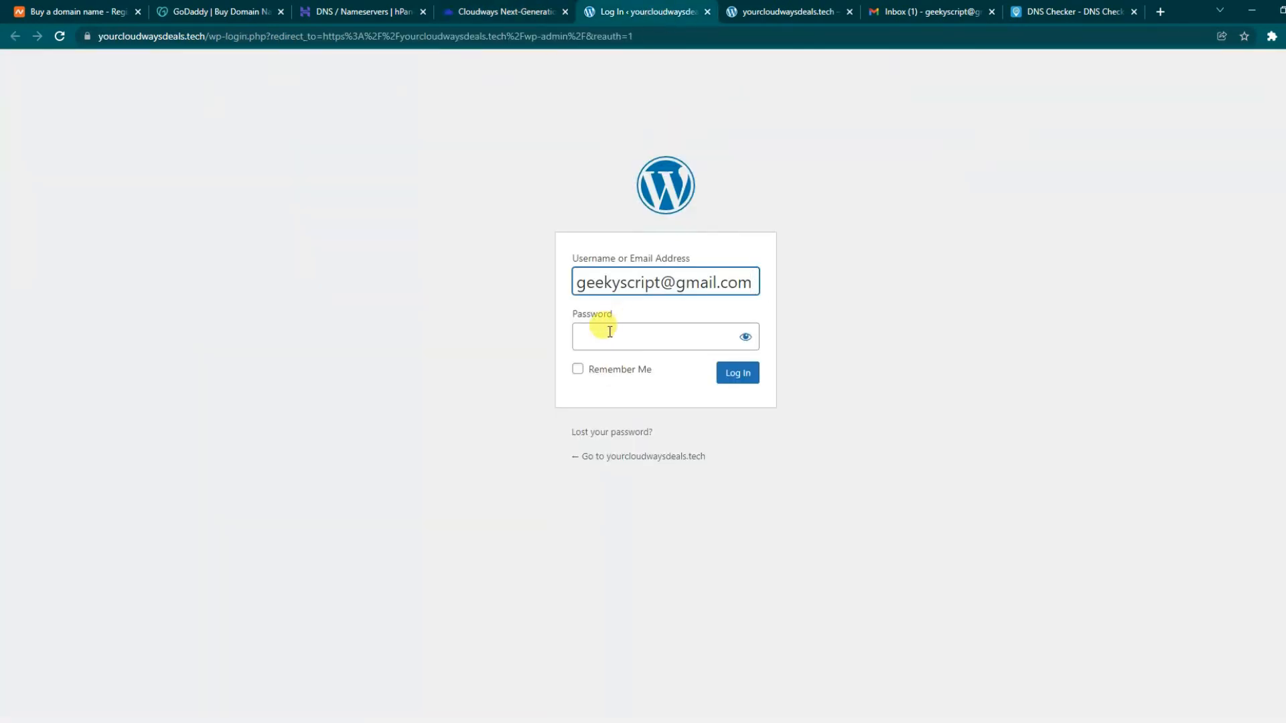
right_click(609, 332)
left_click(640, 479)
left_click(749, 387)
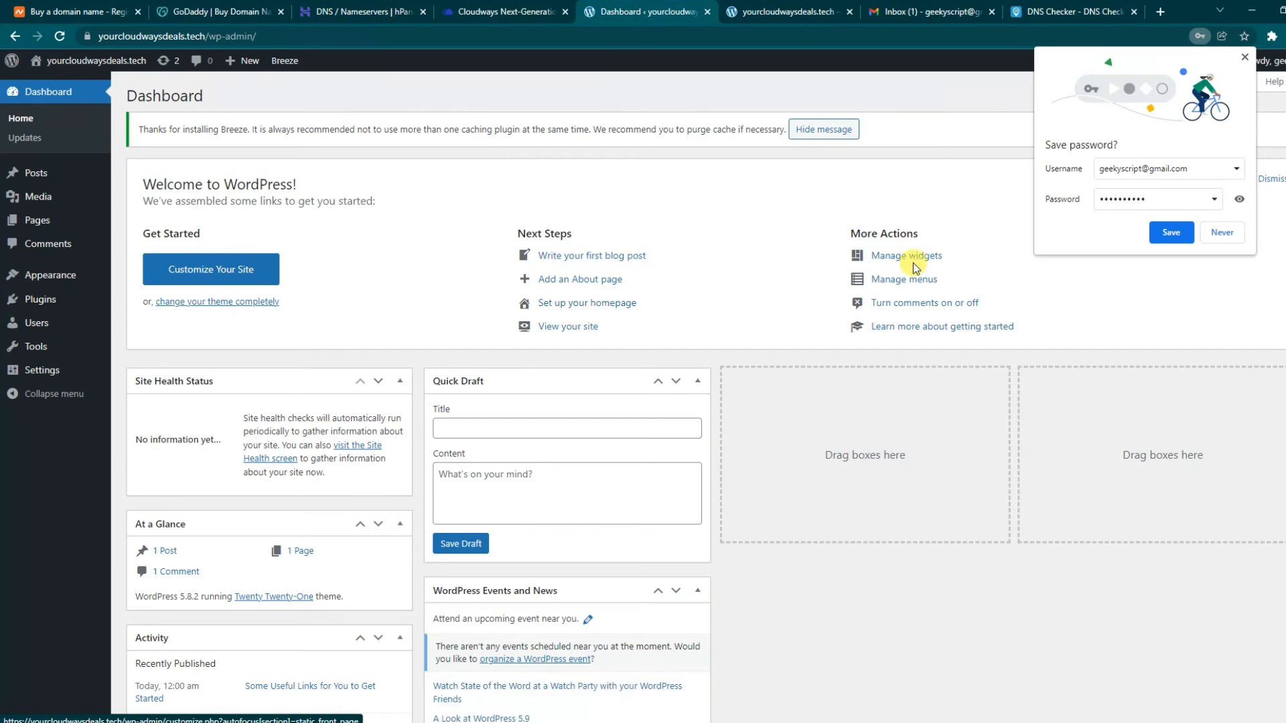
- Go to Appearance > Themes > Add New and browse the available themes
mouse_move(47, 284)
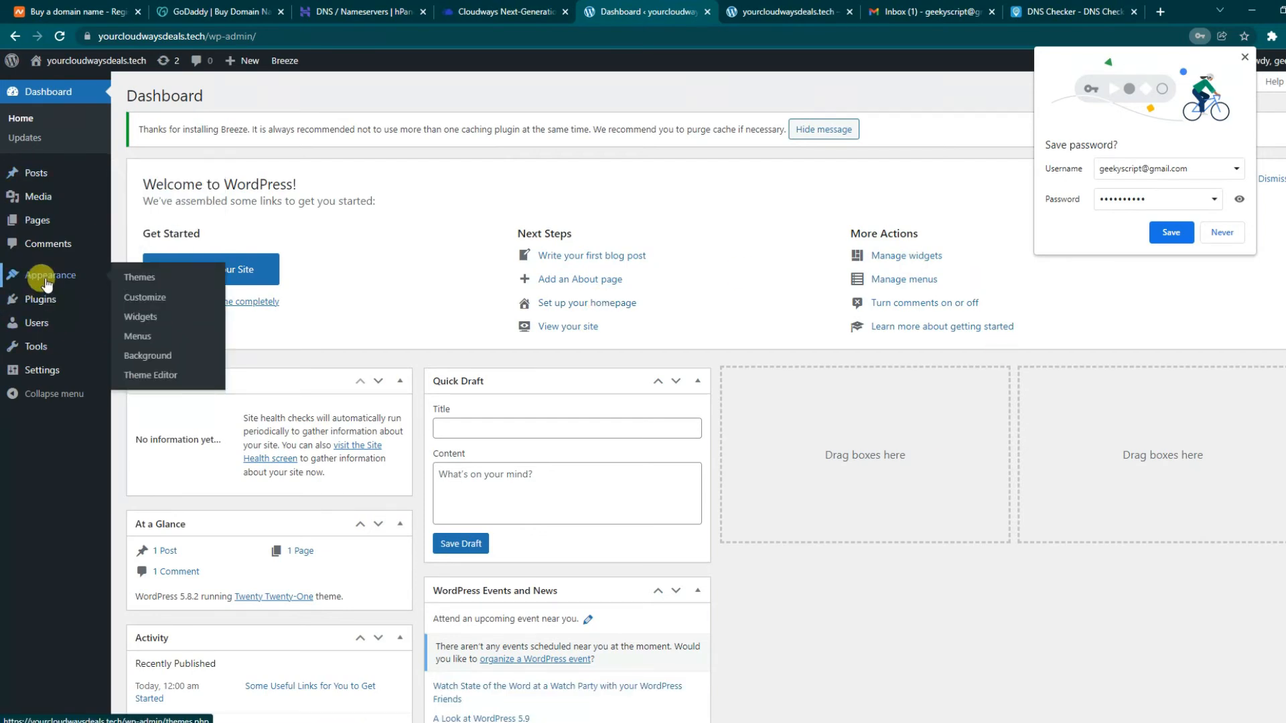
left_click(136, 278)
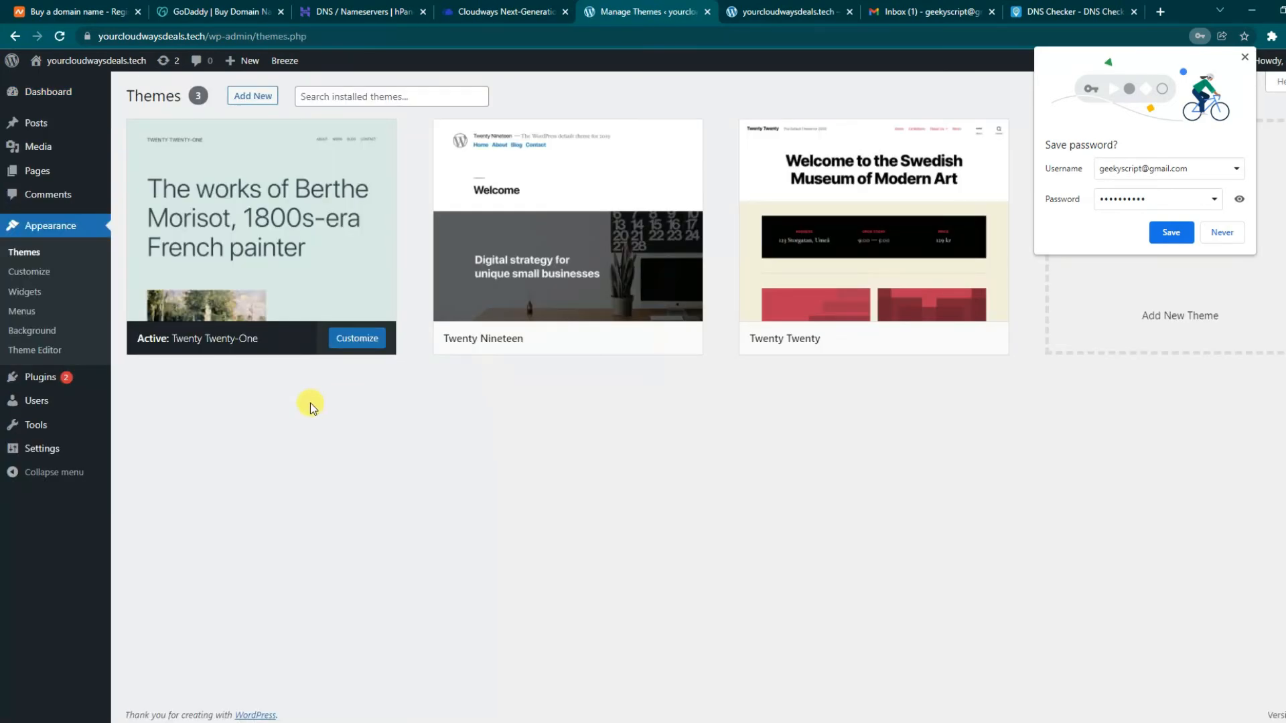
left_click(1244, 57)
left_click(241, 97)
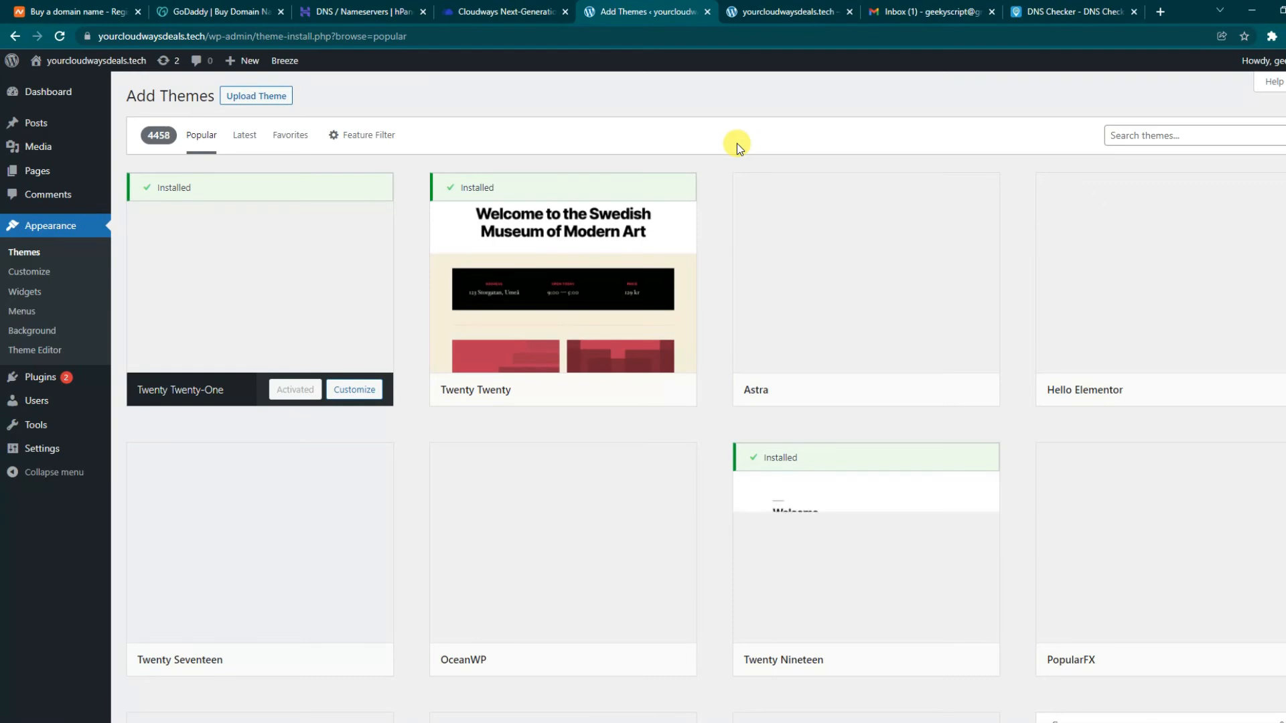
scroll(597, 375, "down", 12)
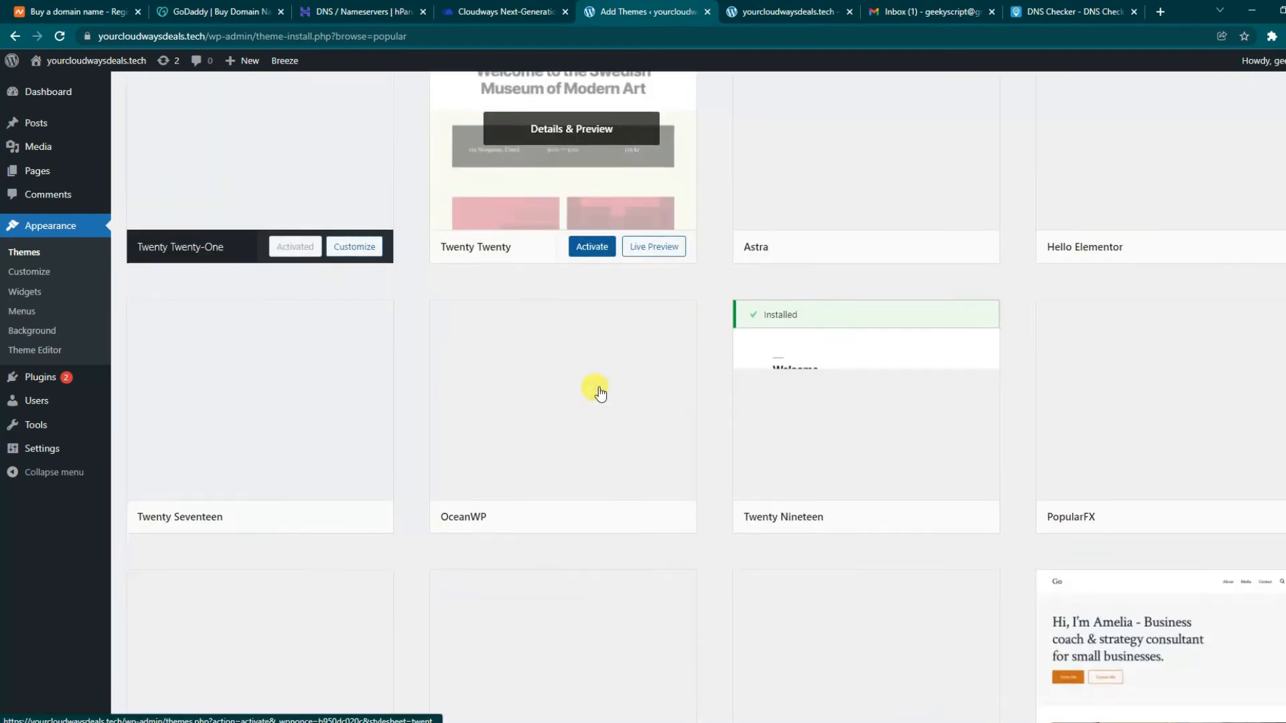
scroll(597, 390, "down", 3)
scroll(597, 390, "up", 15)
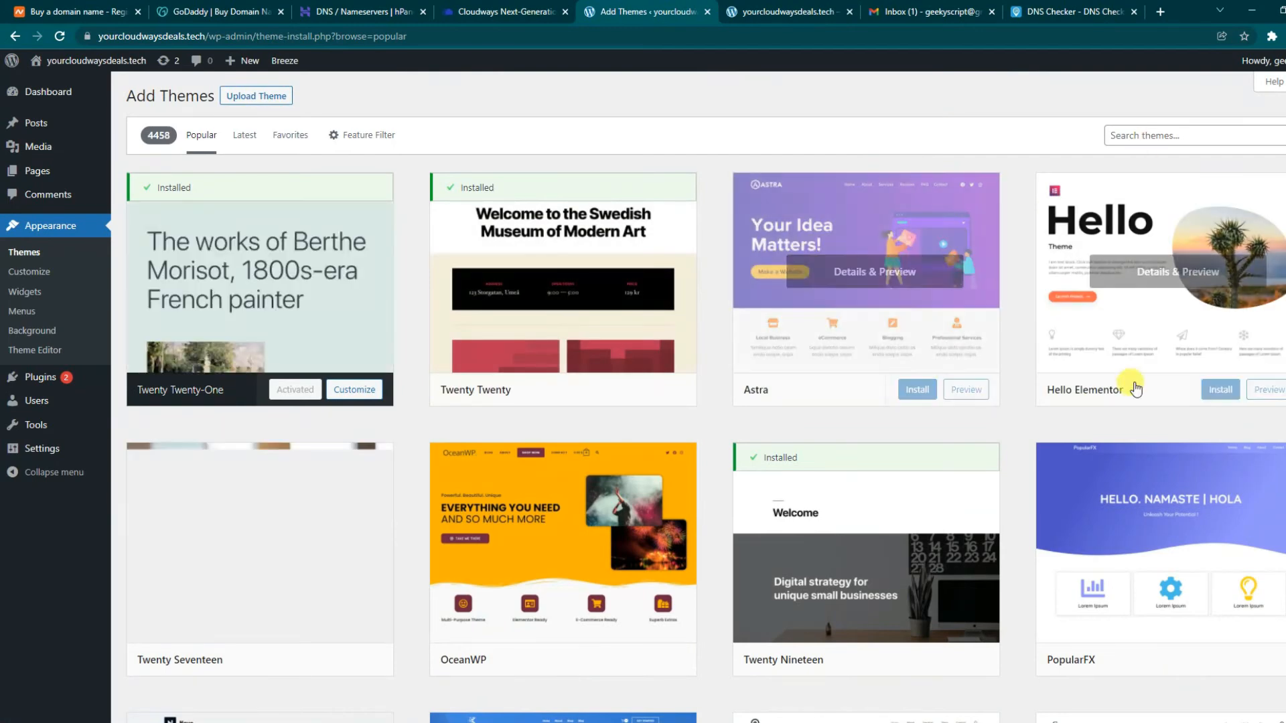
- Install and activate the Astra theme, then open its Astra Options page
left_click(898, 234)
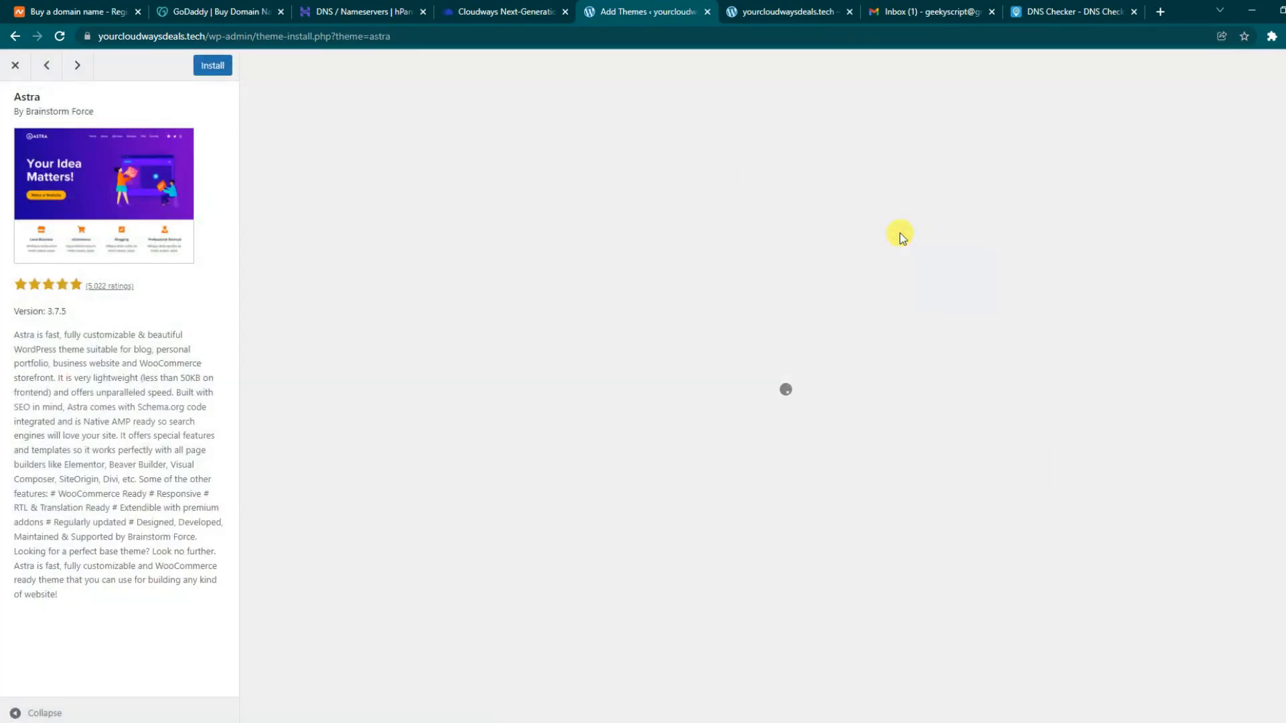
left_click(224, 66)
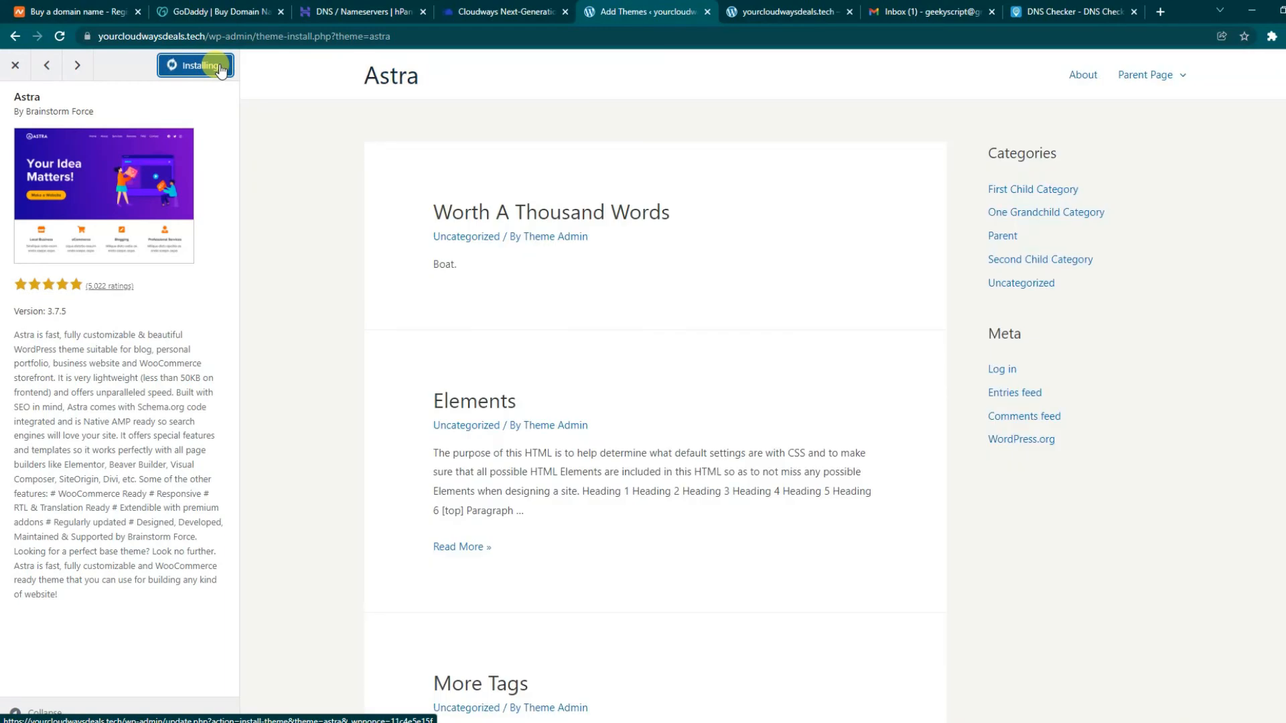
left_click(209, 69)
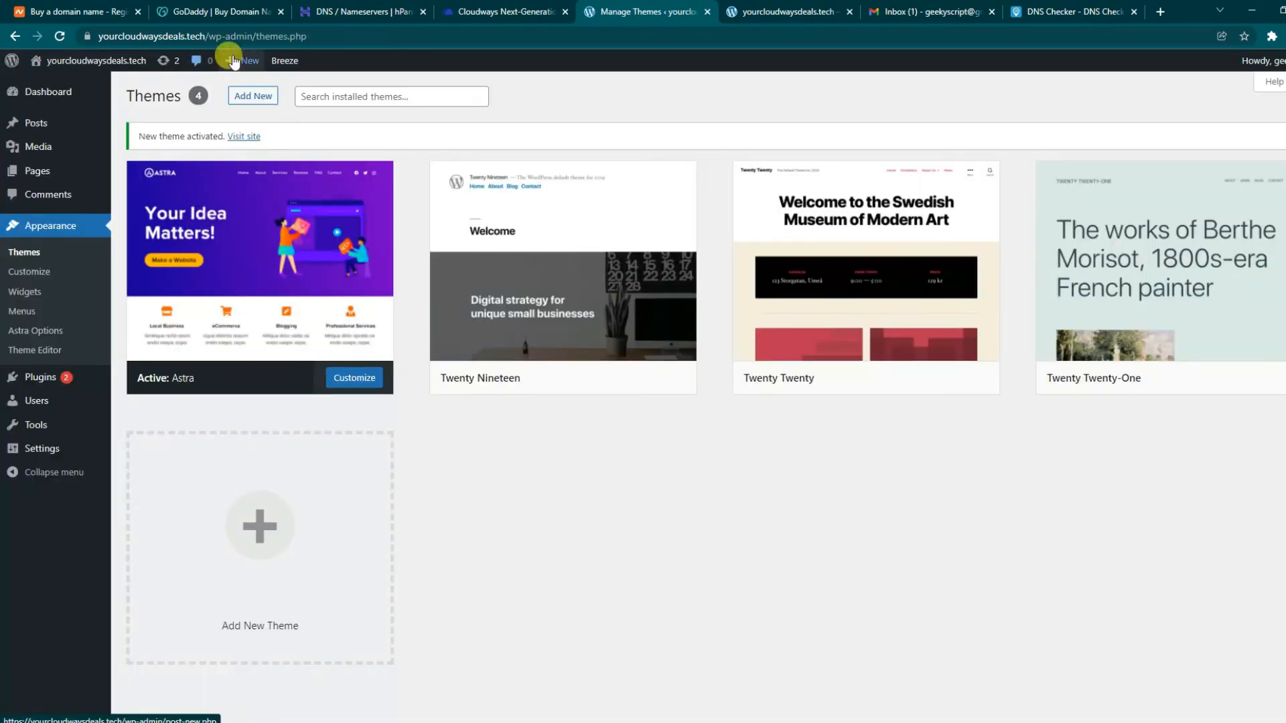
mouse_move(268, 294)
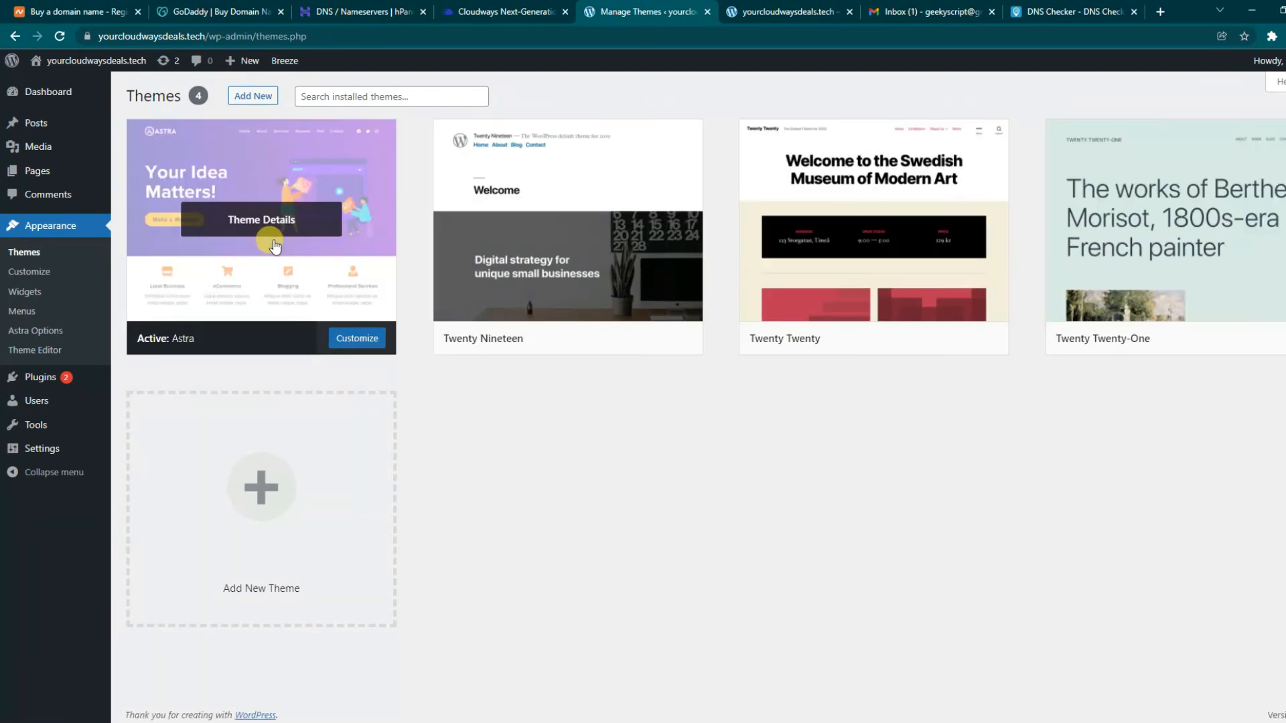
left_click(265, 231)
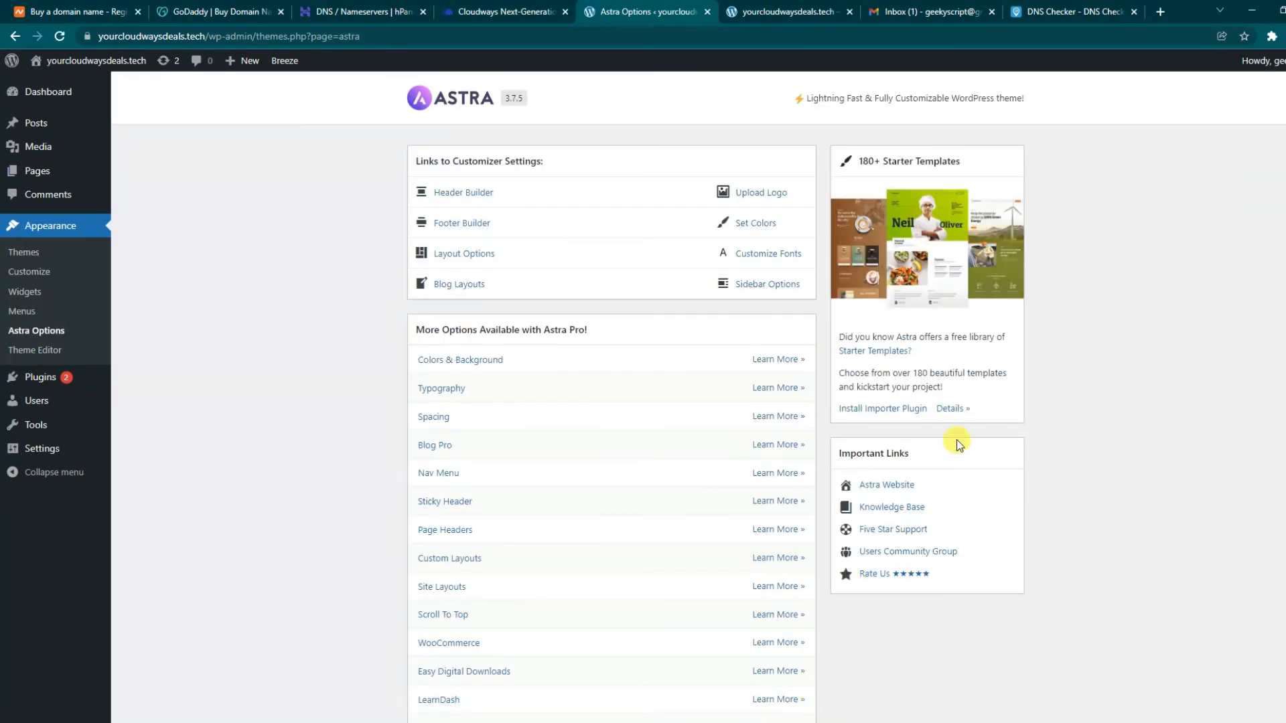
- Install the Starter Templates importer plugin, choose Elementor, then close the page-builder chooser
left_click(909, 409)
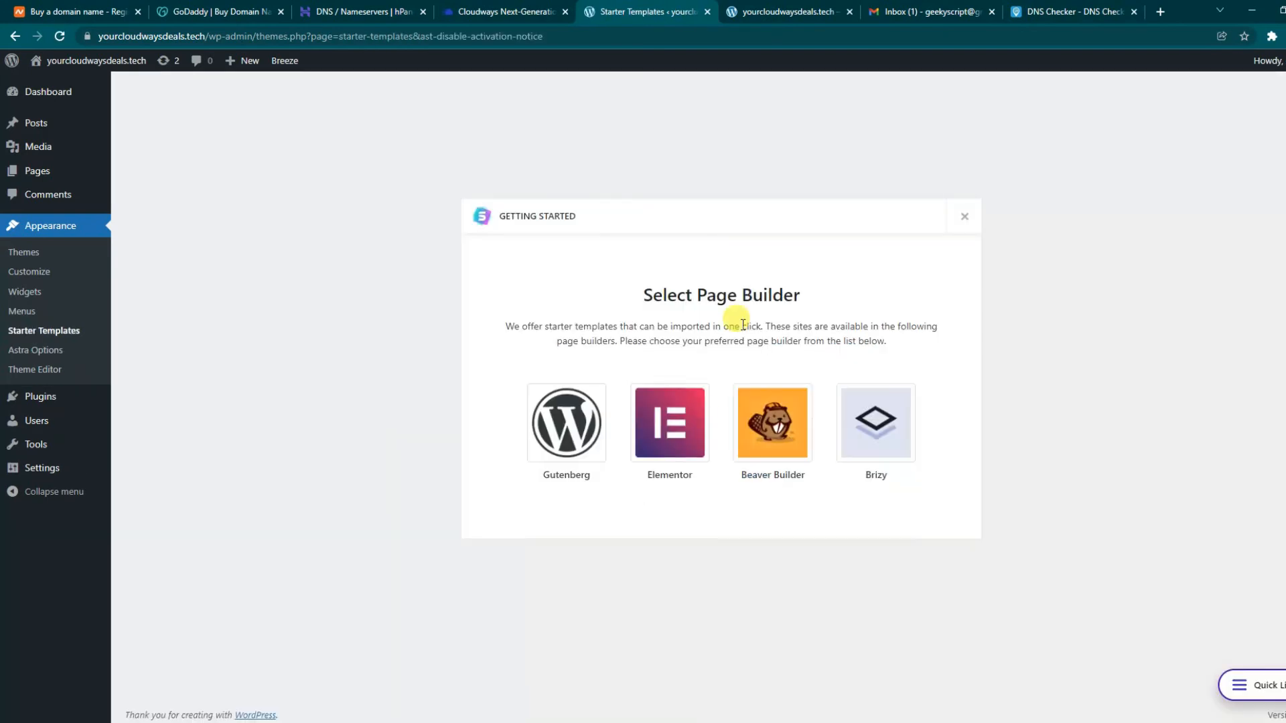
left_click_drag(664, 294, 855, 292)
left_click(855, 293)
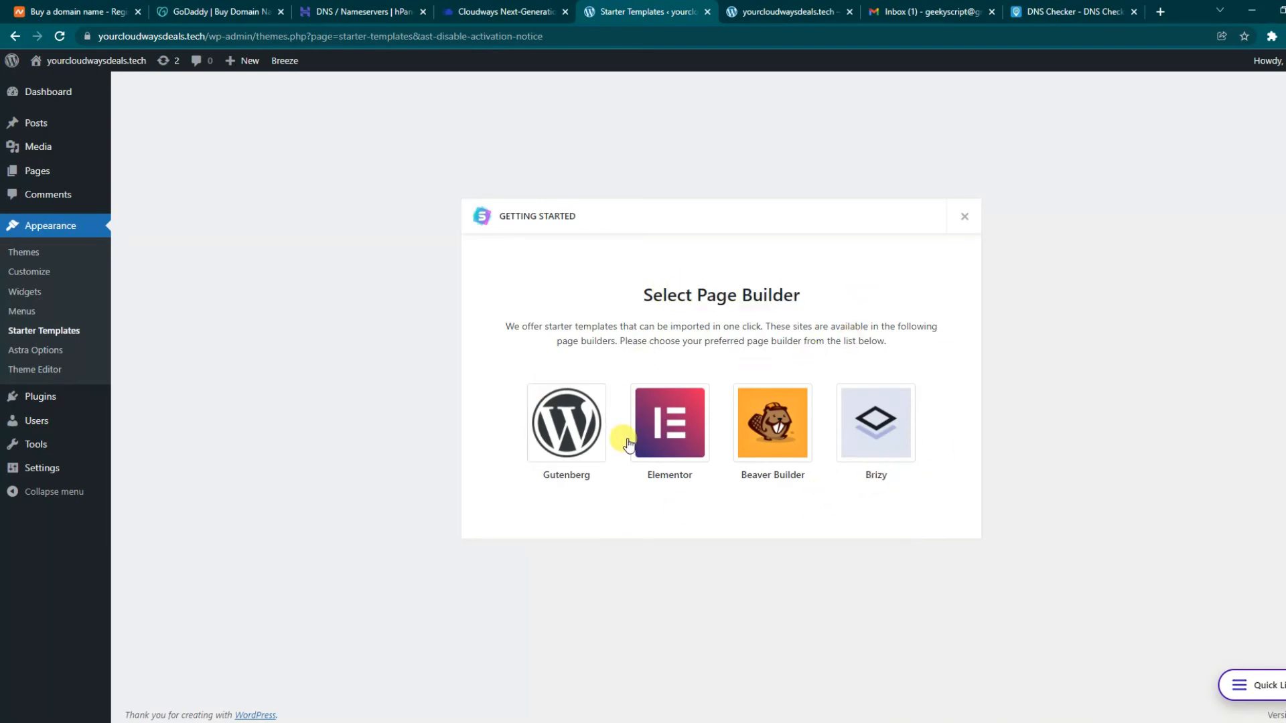
left_click(680, 469)
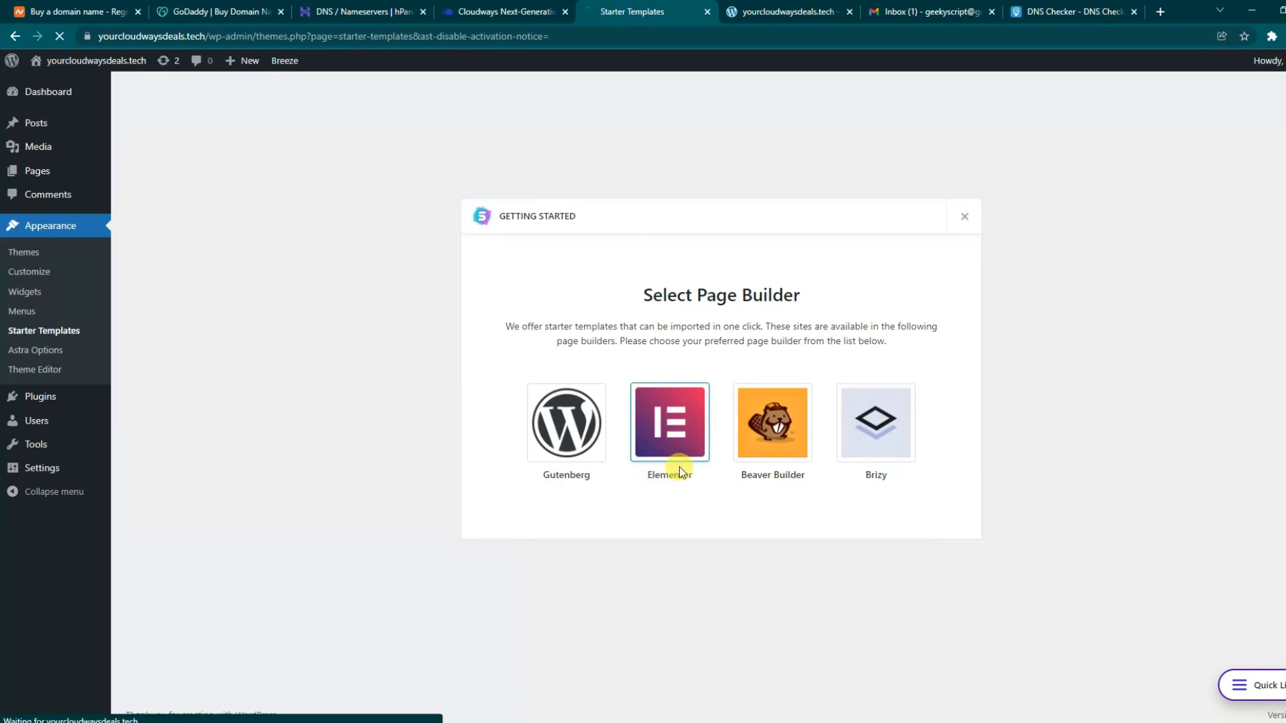
left_click(663, 432)
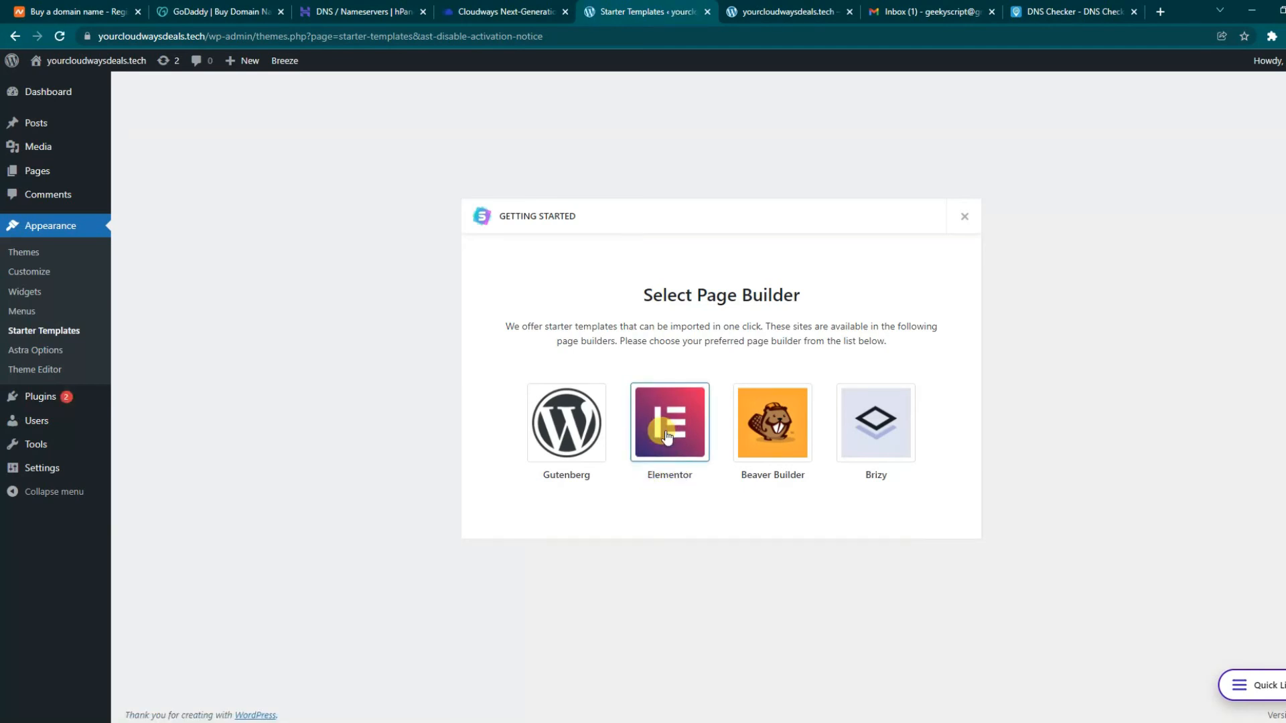
left_click(964, 217)
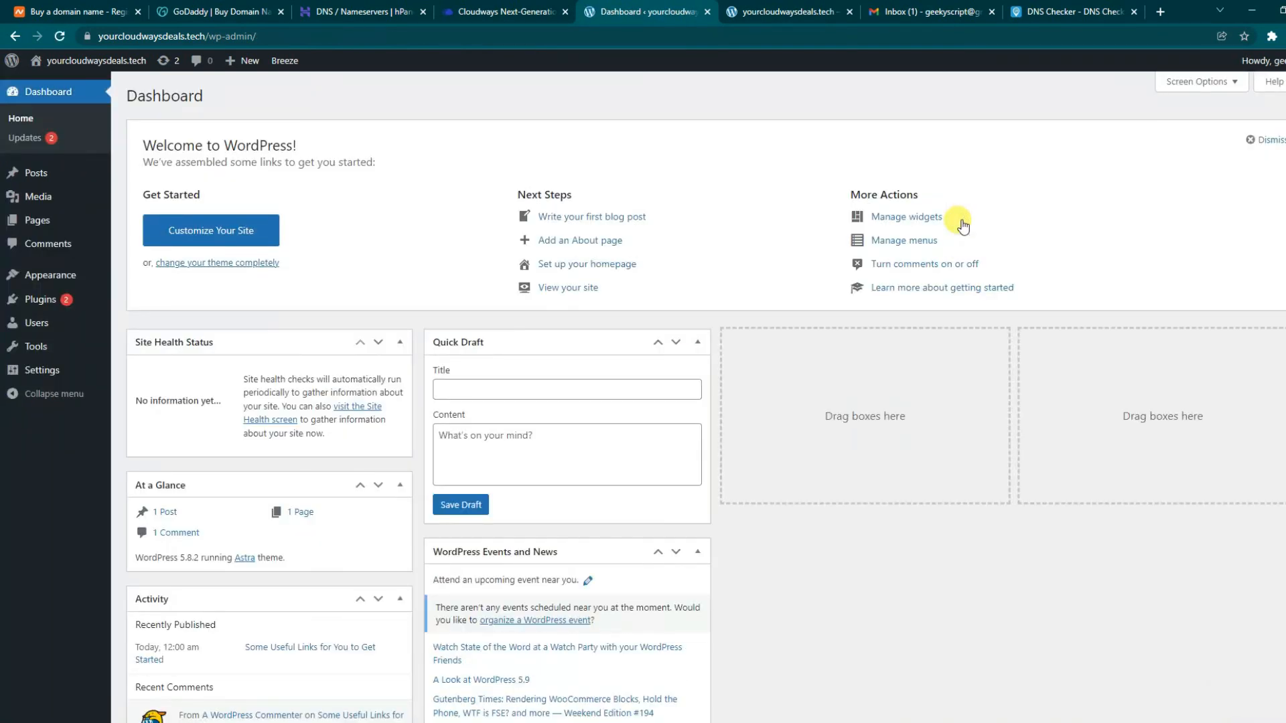
- Search 'elementor' under Plugins > Add New, then install and activate Elementor Website Builder
left_click(34, 303)
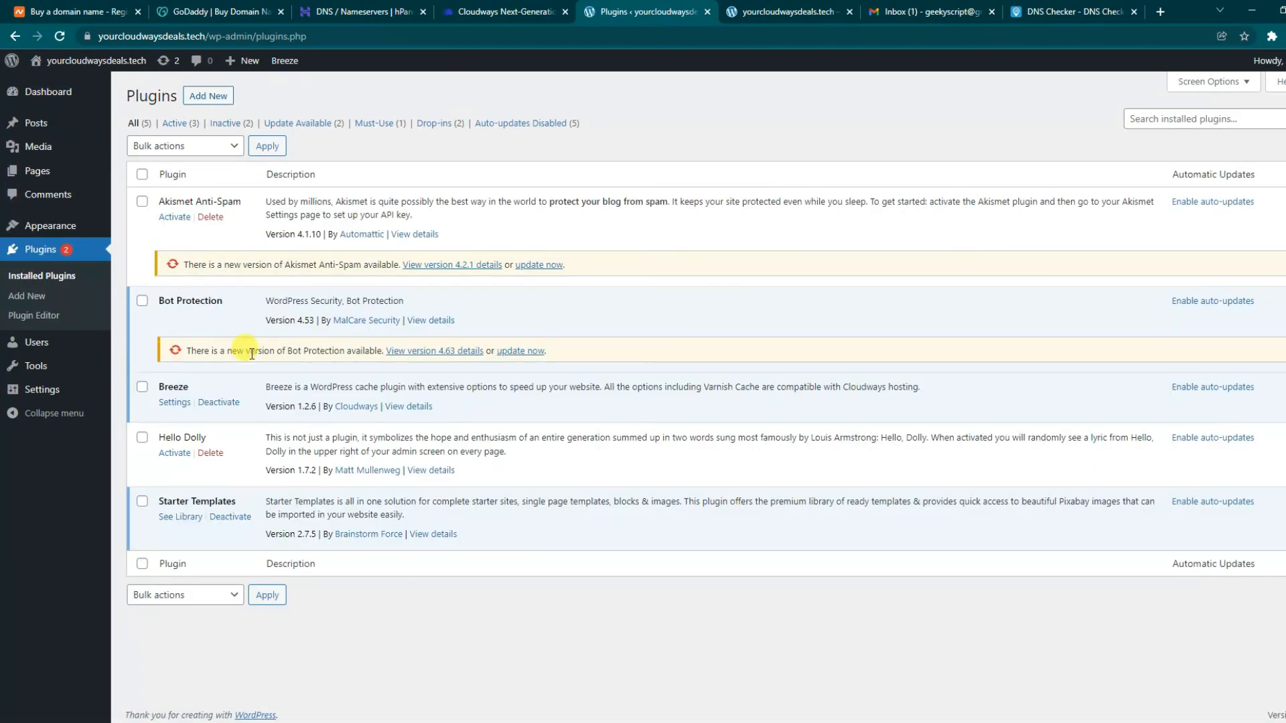
left_click(219, 93)
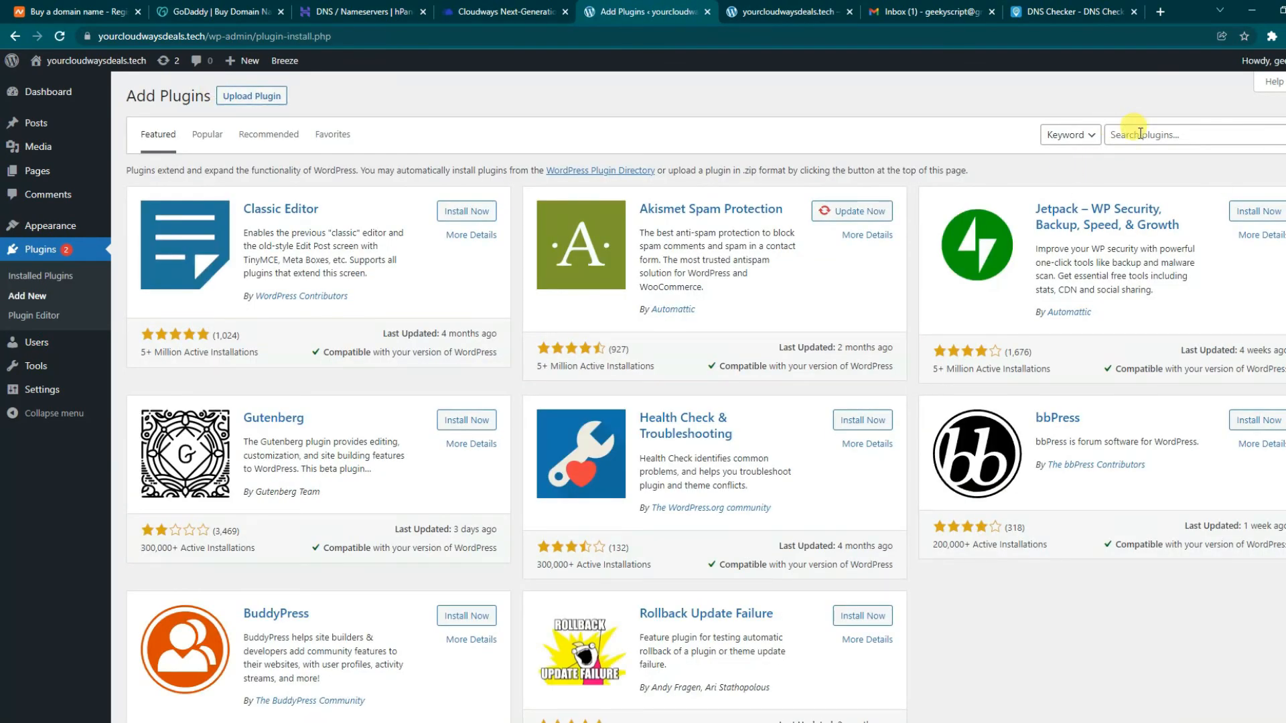
left_click(1162, 136)
type("elementor")
left_click_drag(268, 212, 403, 204)
left_click(462, 216)
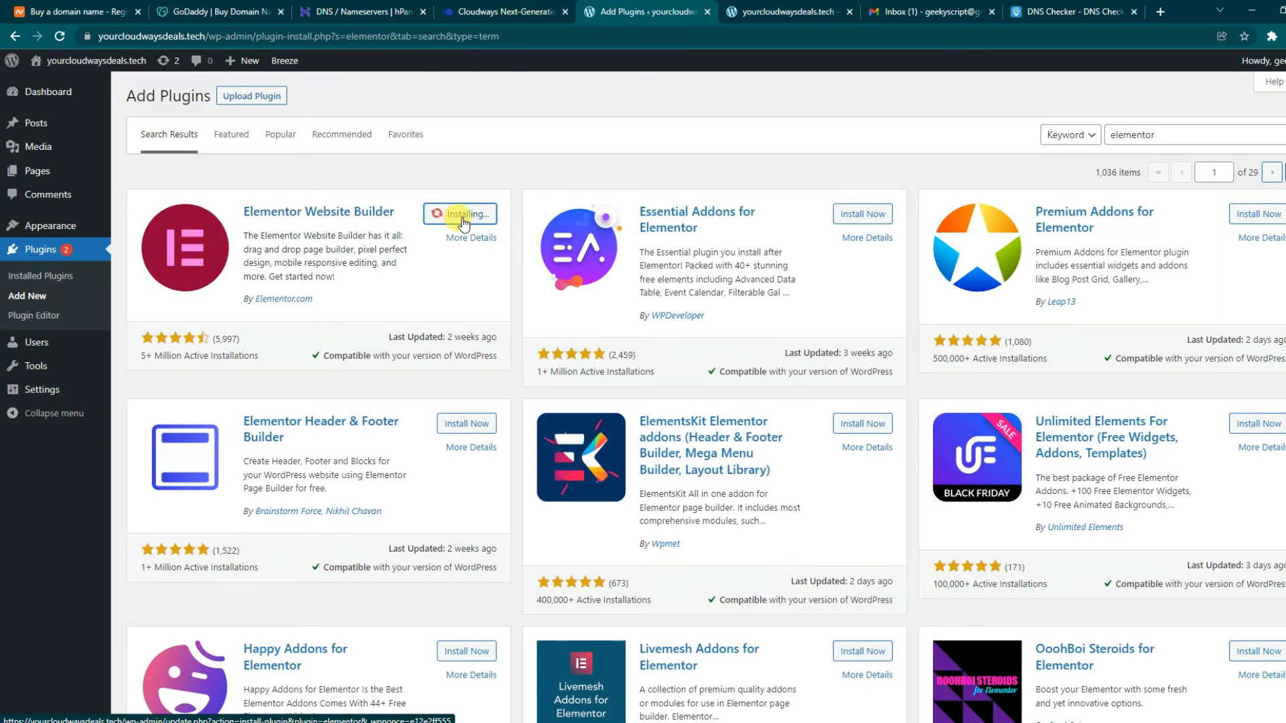
left_click(476, 217)
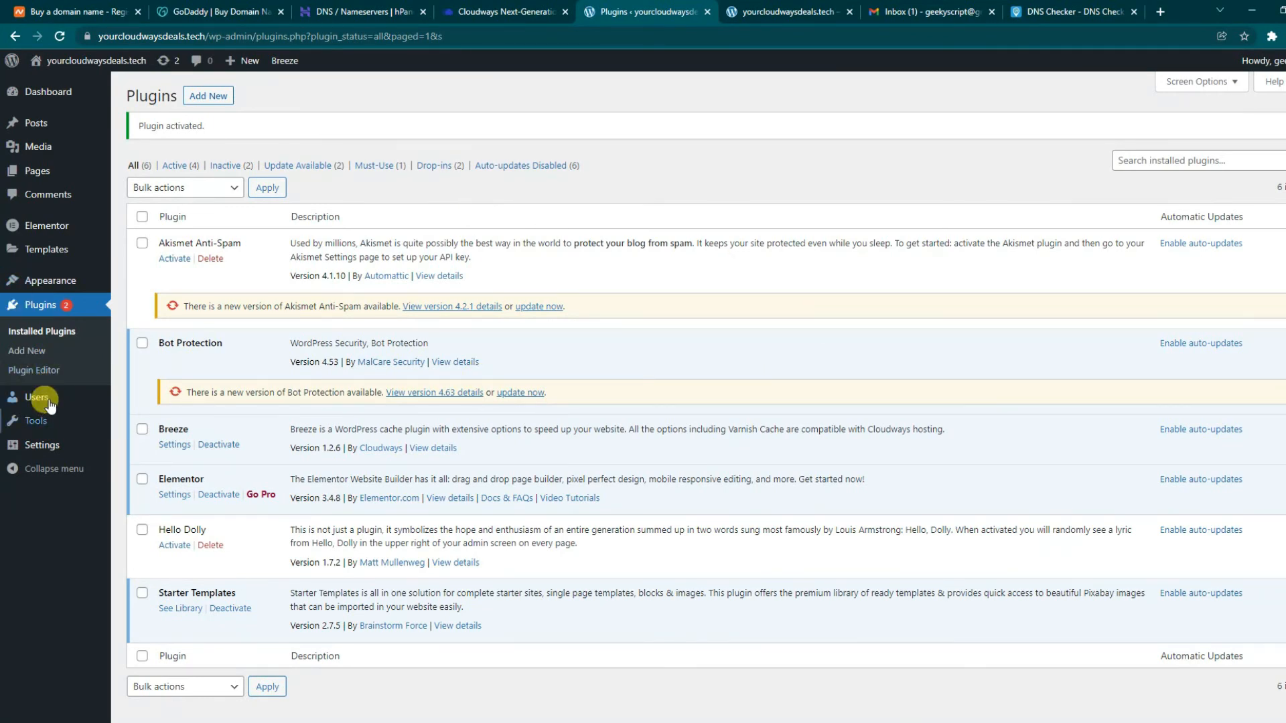
mouse_move(42, 279)
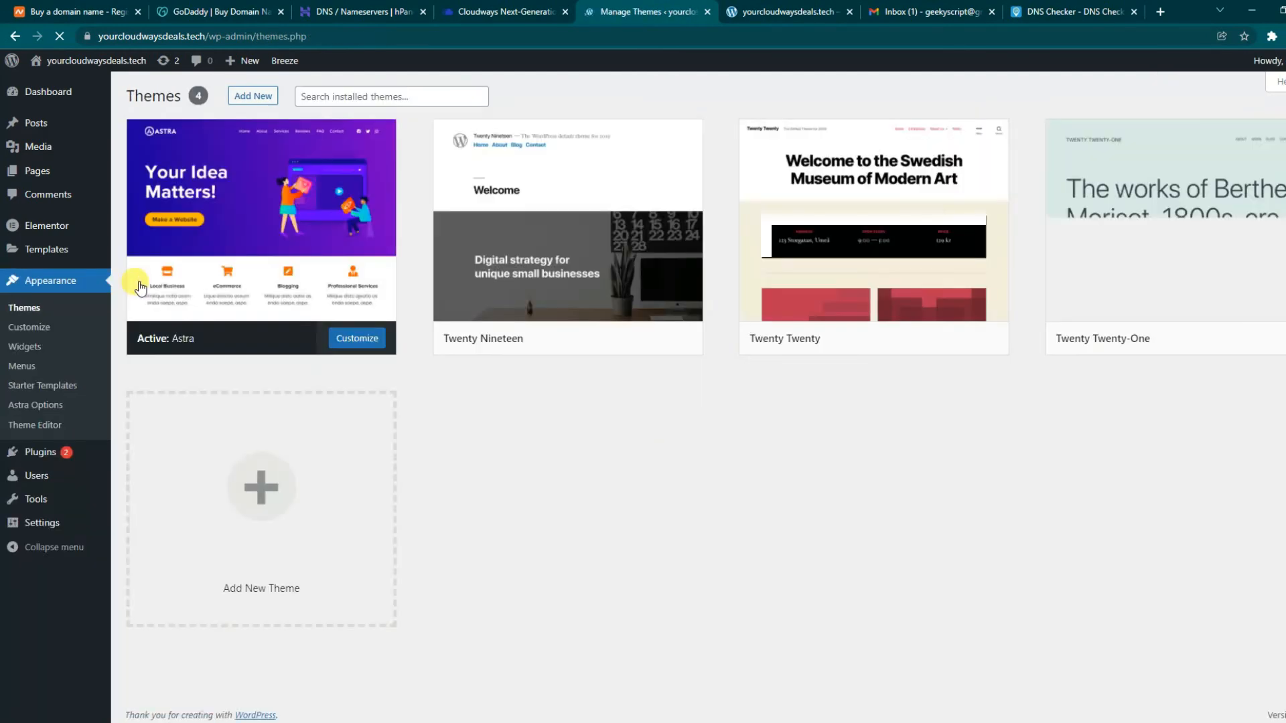
- Browse the starter templates library, open Love Nature, and choose Import Complete Site
left_click(260, 236)
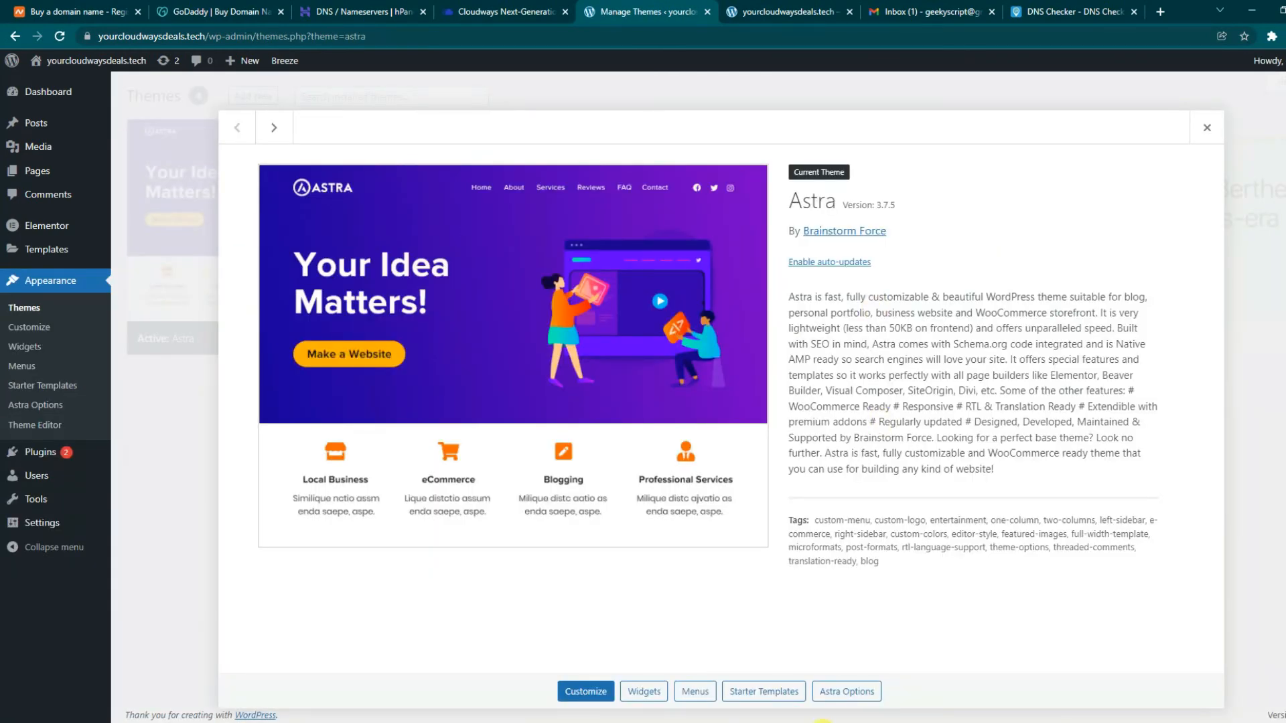
left_click(858, 697)
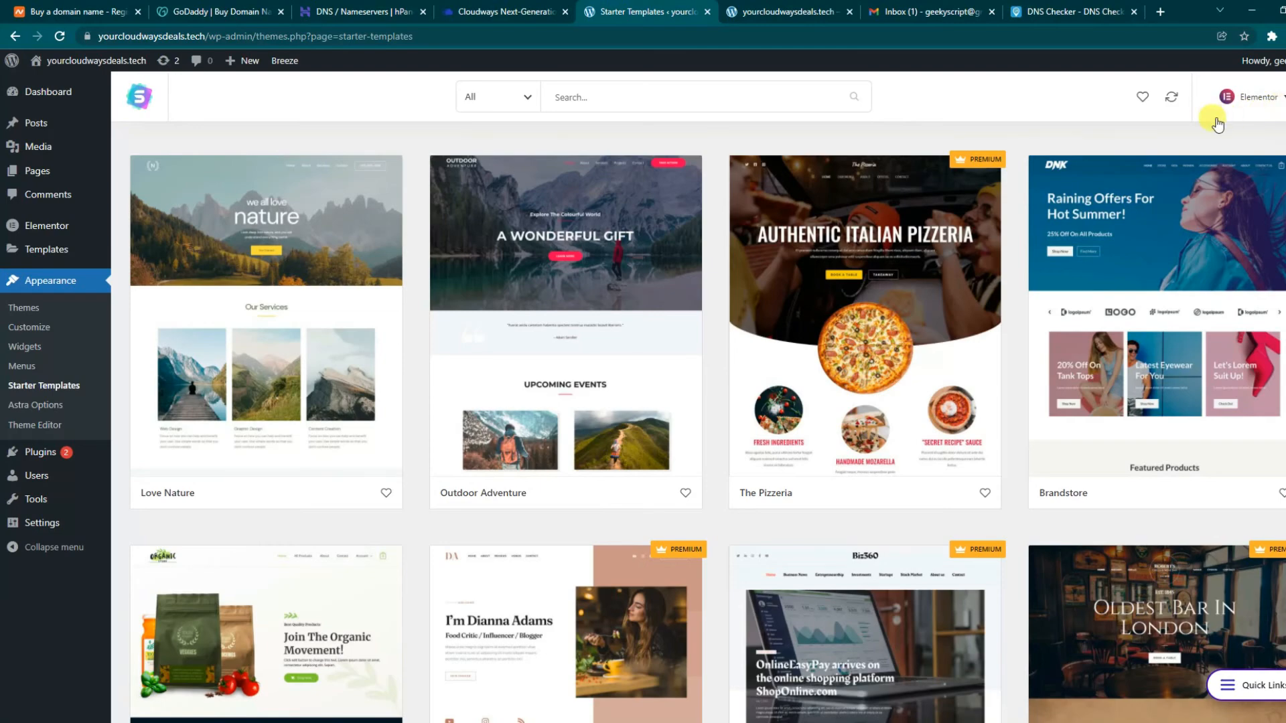
scroll(432, 505, "down", 5)
scroll(432, 506, "down", 8)
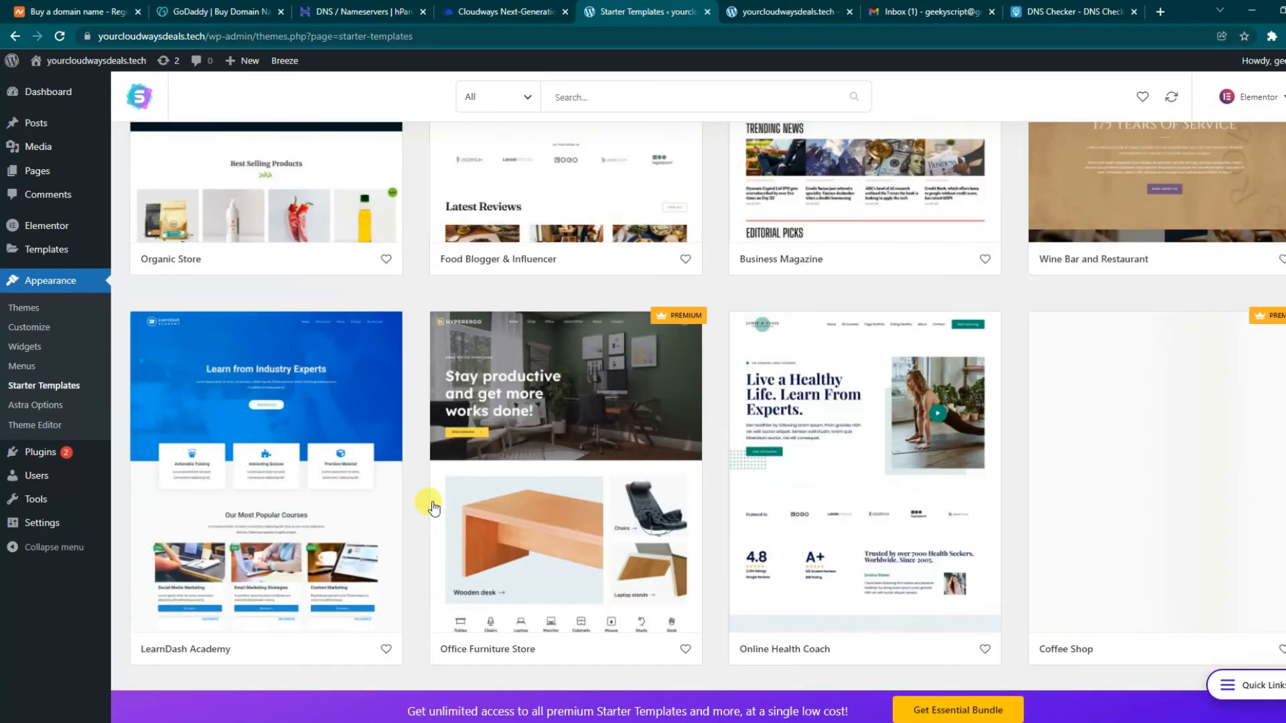
scroll(494, 617, "down", 5)
scroll(505, 620, "down", 11)
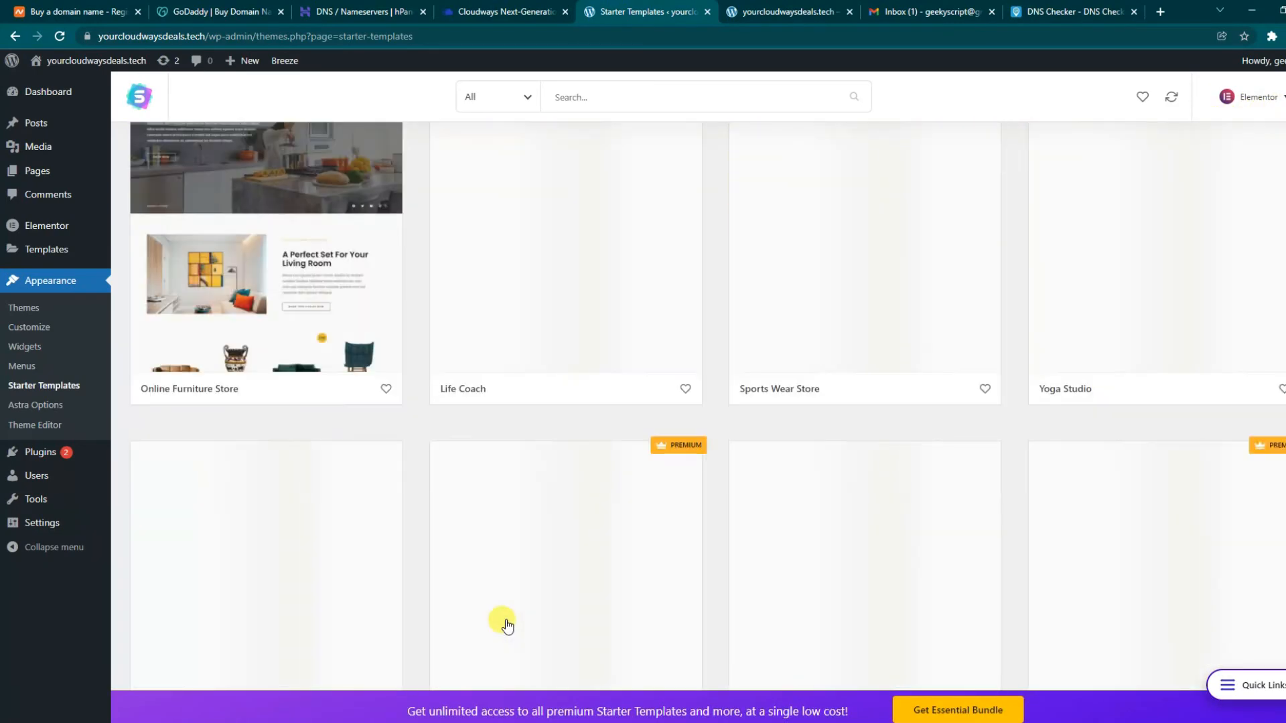
scroll(505, 619, "up", 14)
scroll(505, 619, "up", 12)
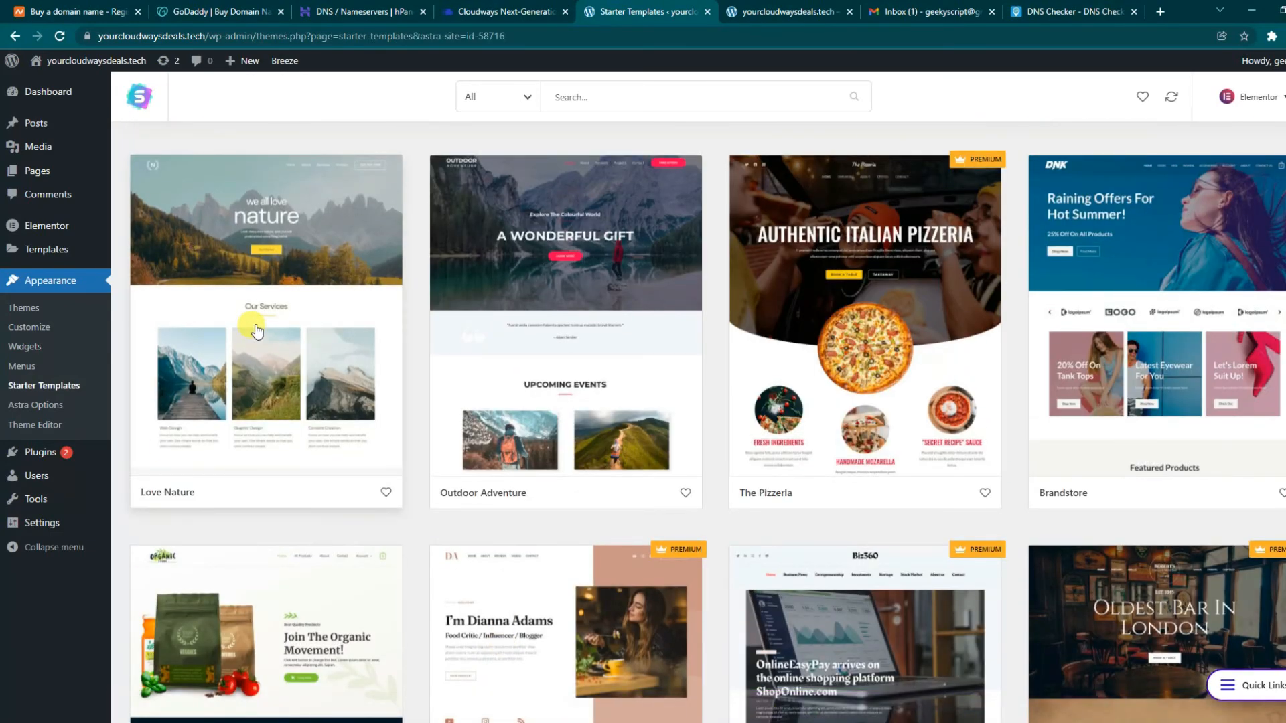
left_click(256, 329)
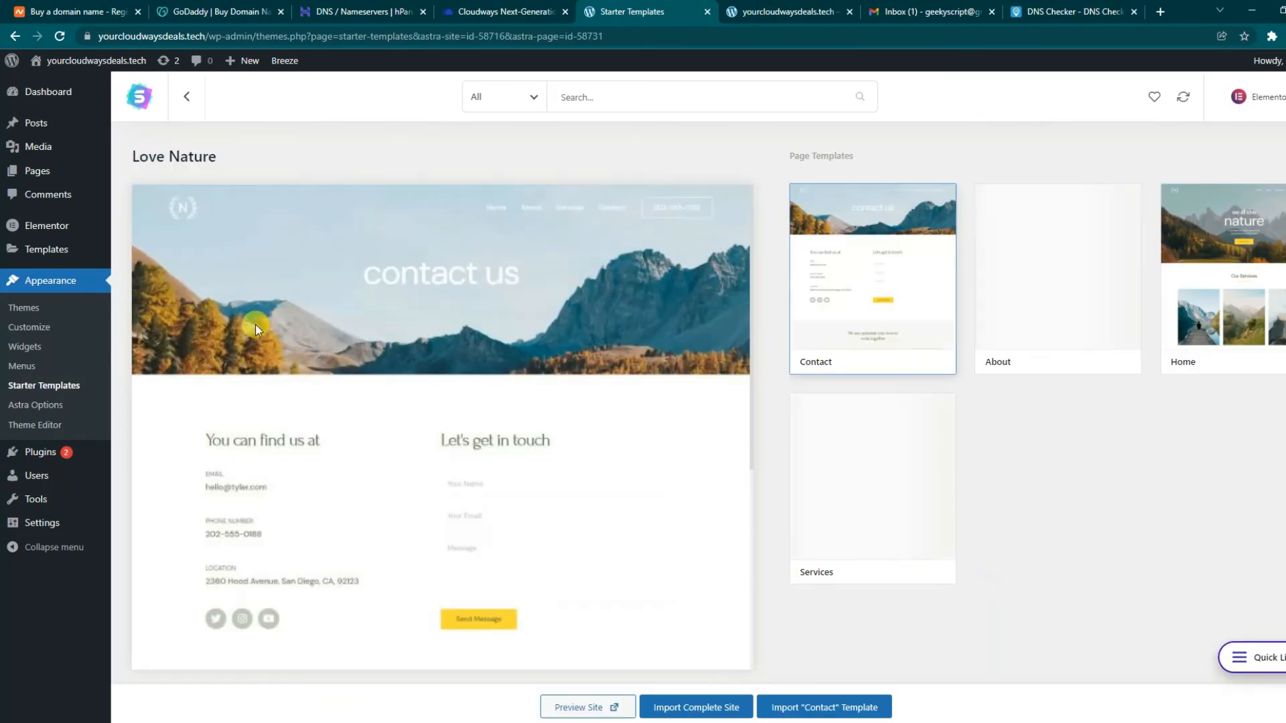
left_click(682, 711)
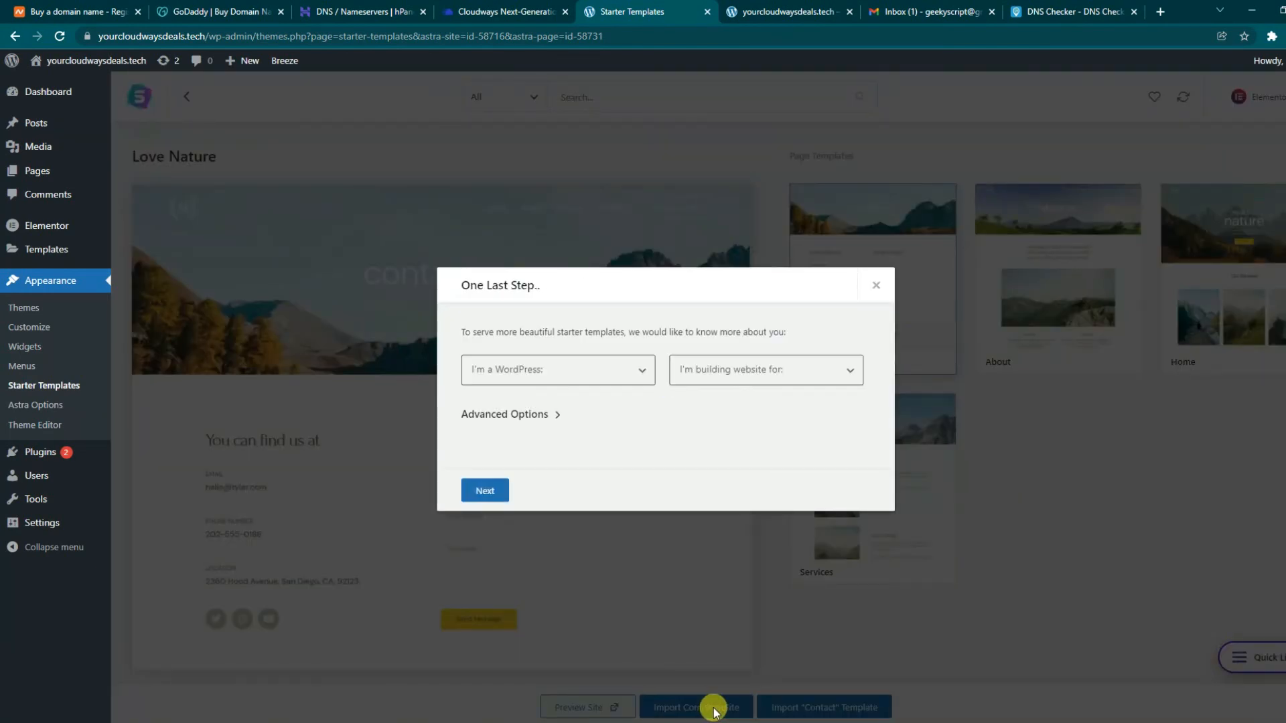
- Answer Beginner and Myself/My company, skip sign-up details, and let the import finish successfully
left_click(611, 369)
left_click(516, 404)
left_click(757, 377)
left_click(707, 404)
left_click(494, 490)
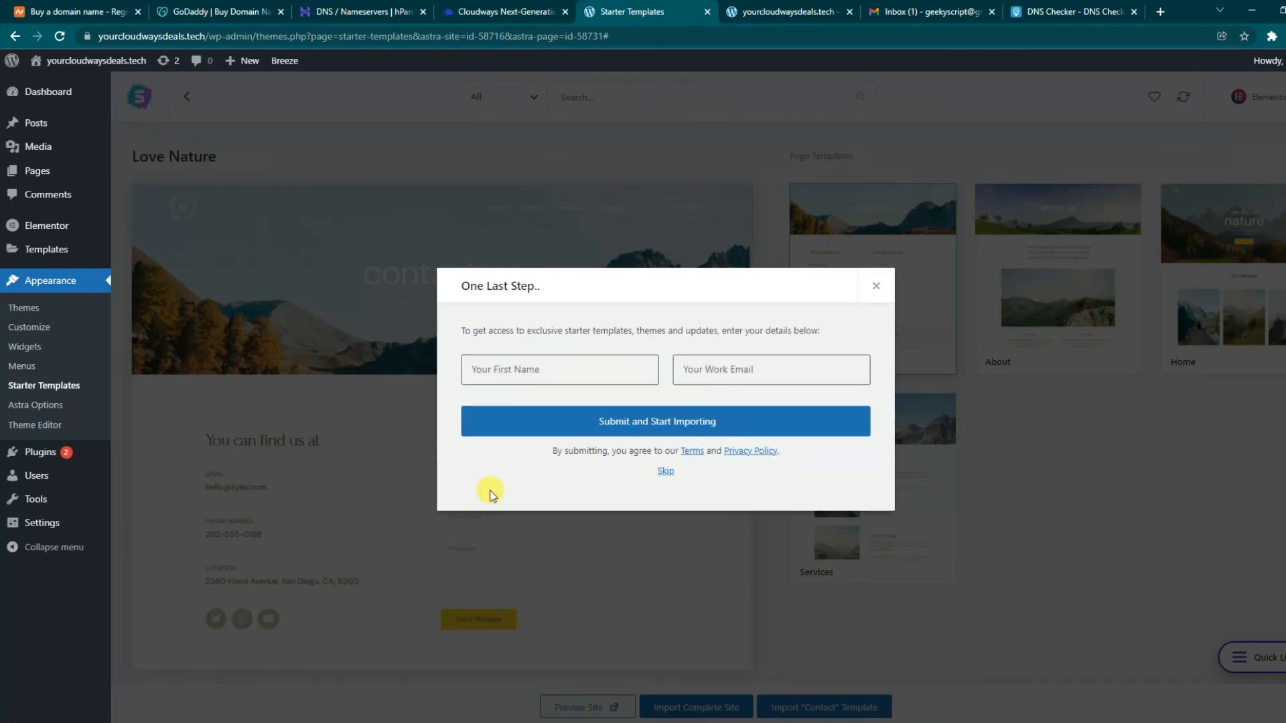
left_click(665, 472)
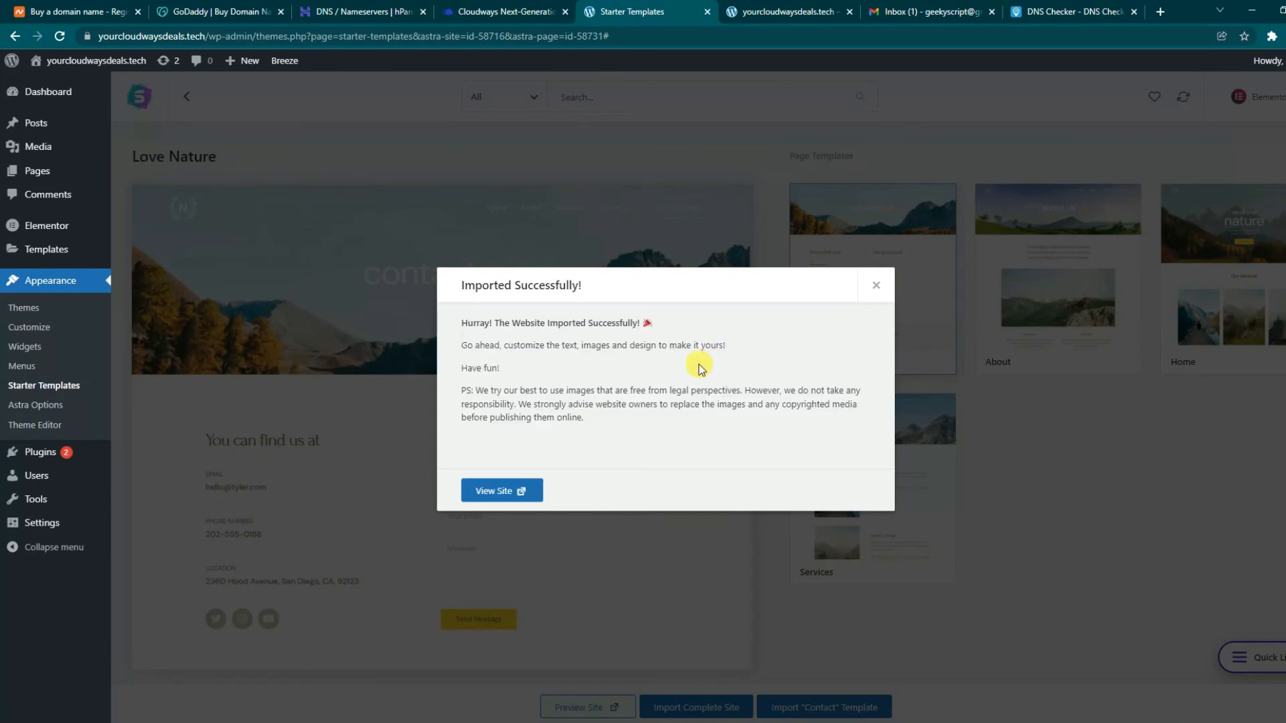
left_click_drag(475, 285, 646, 302)
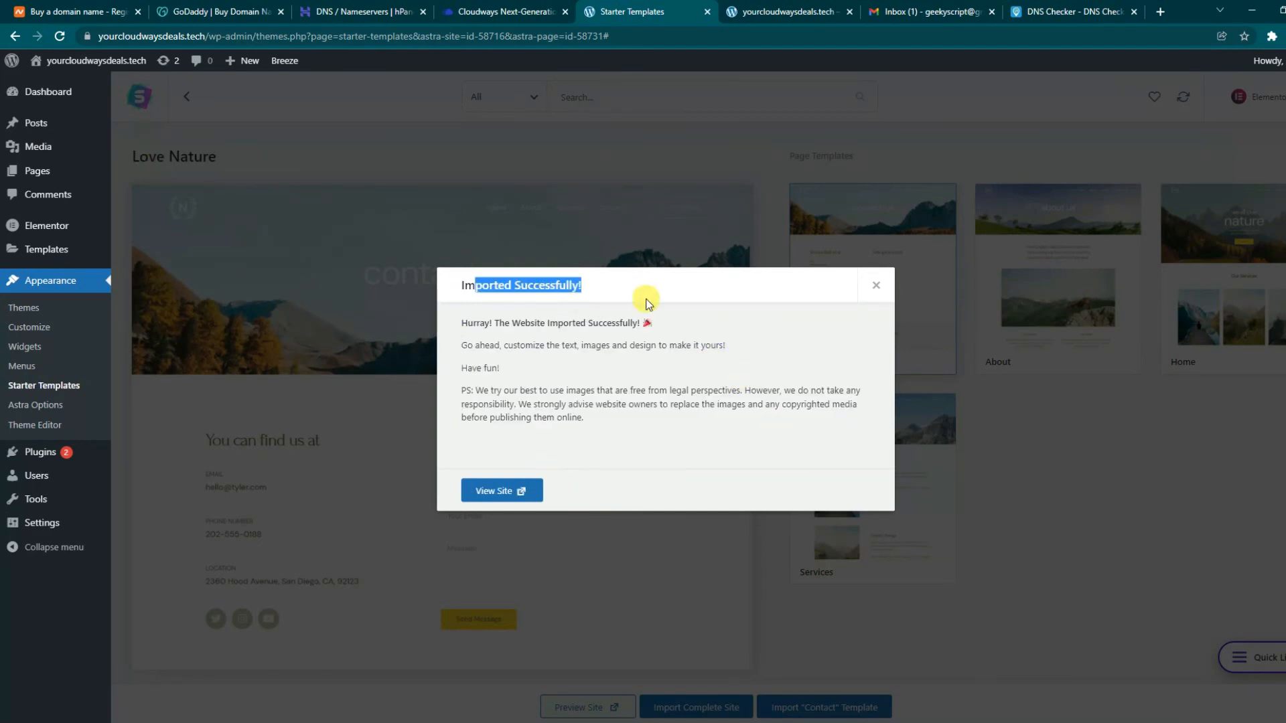
left_click(774, 12)
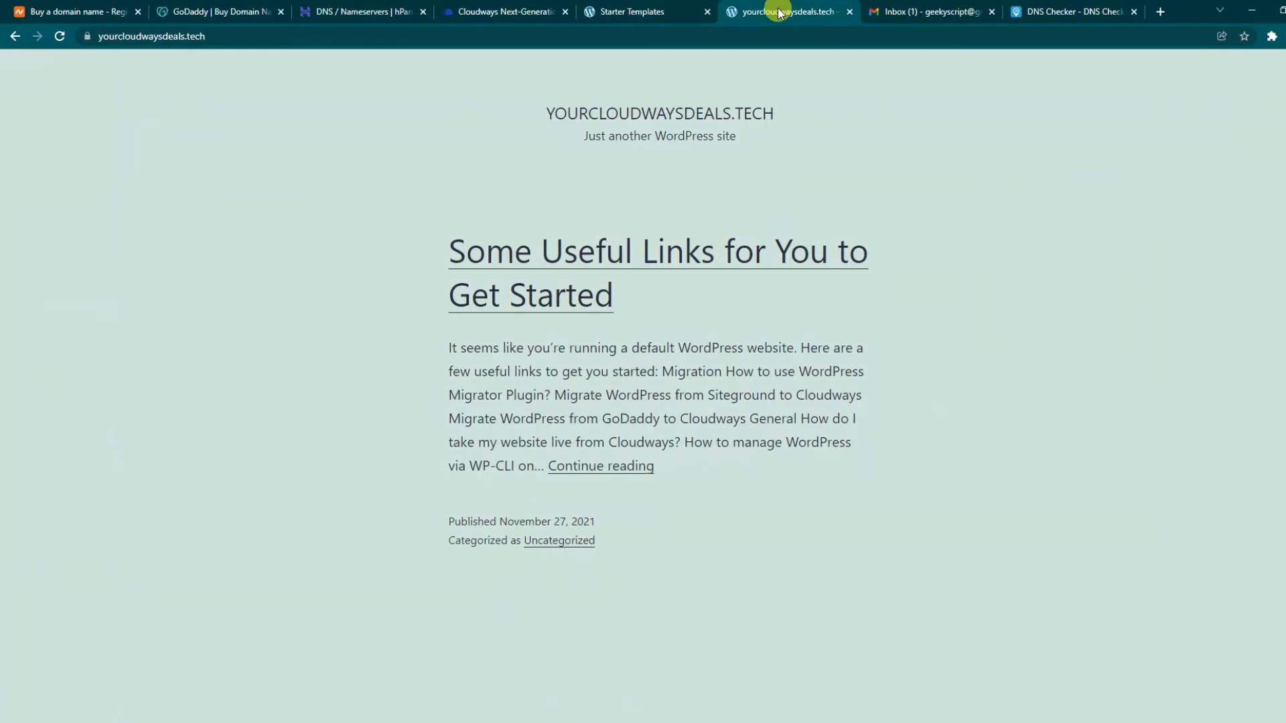
- Reload yourcloudwaysdeals.tech and check the new 'we all love nature' hero section
left_click(59, 36)
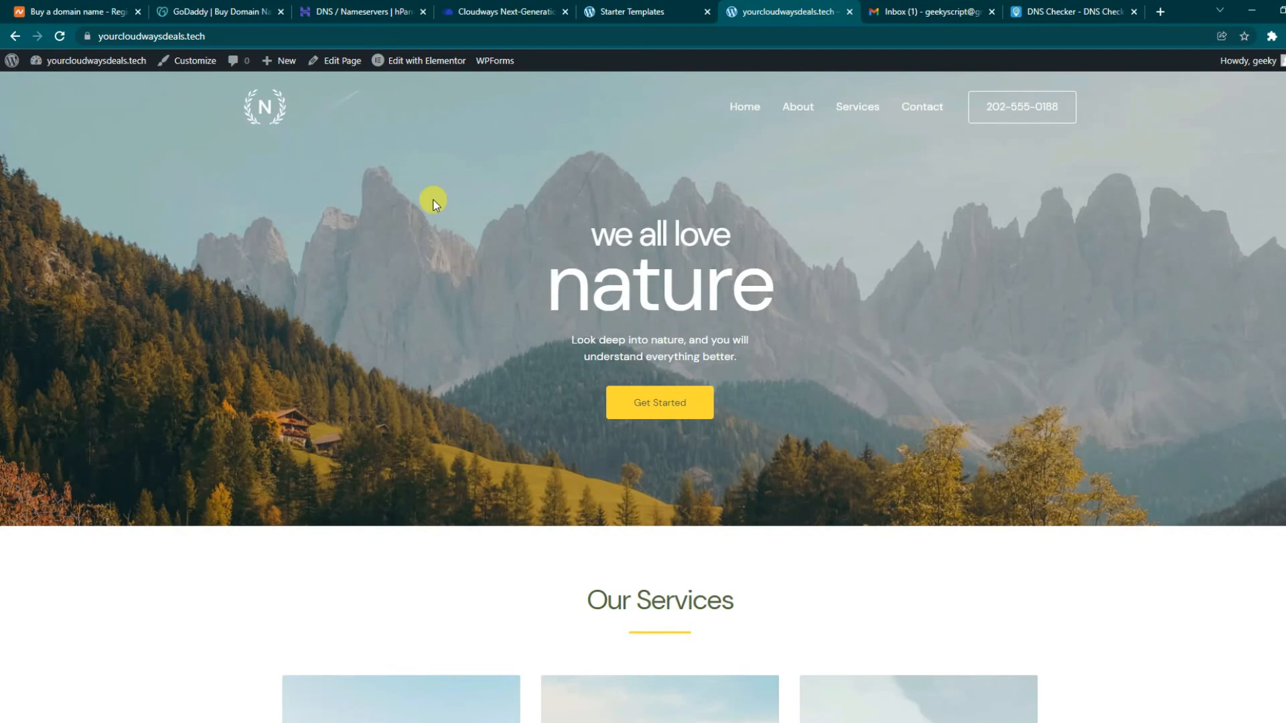
scroll(517, 350, "down", 9)
scroll(516, 364, "down", 5)
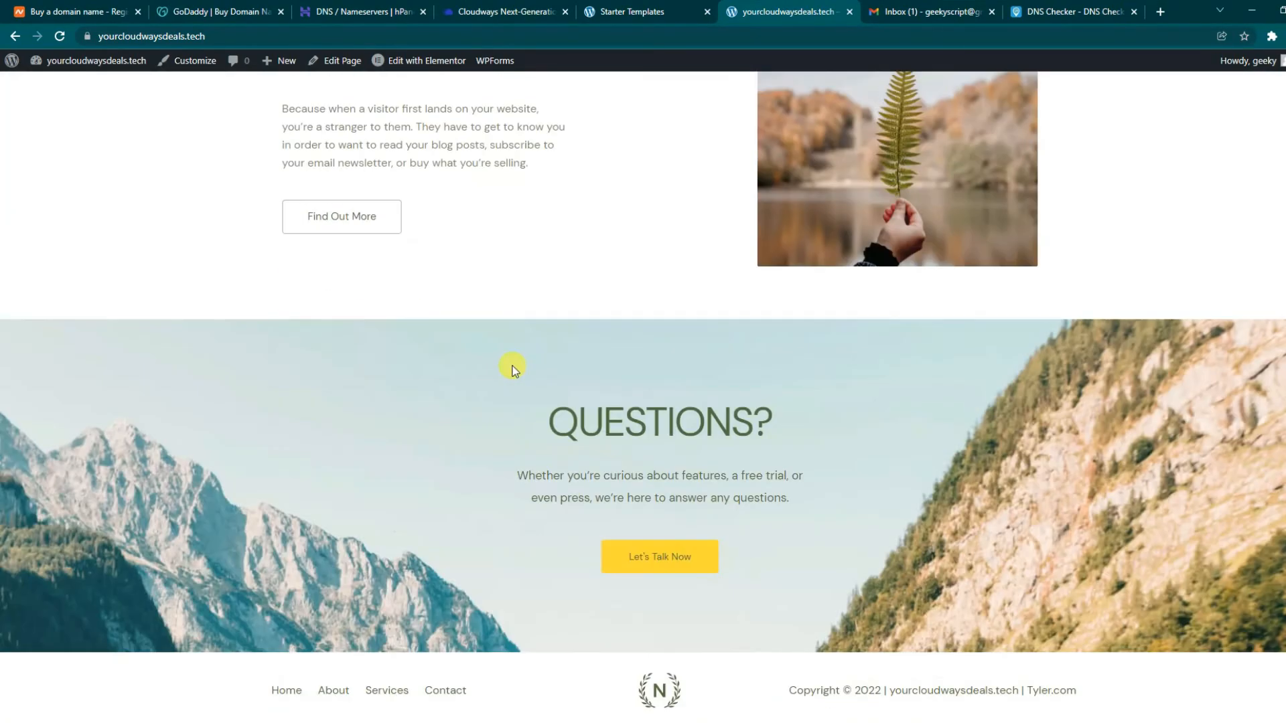
scroll(499, 413, "up", 14)
scroll(283, 328, "up", 9)
scroll(283, 328, "down", 20)
scroll(282, 328, "down", 3)
scroll(283, 328, "up", 15)
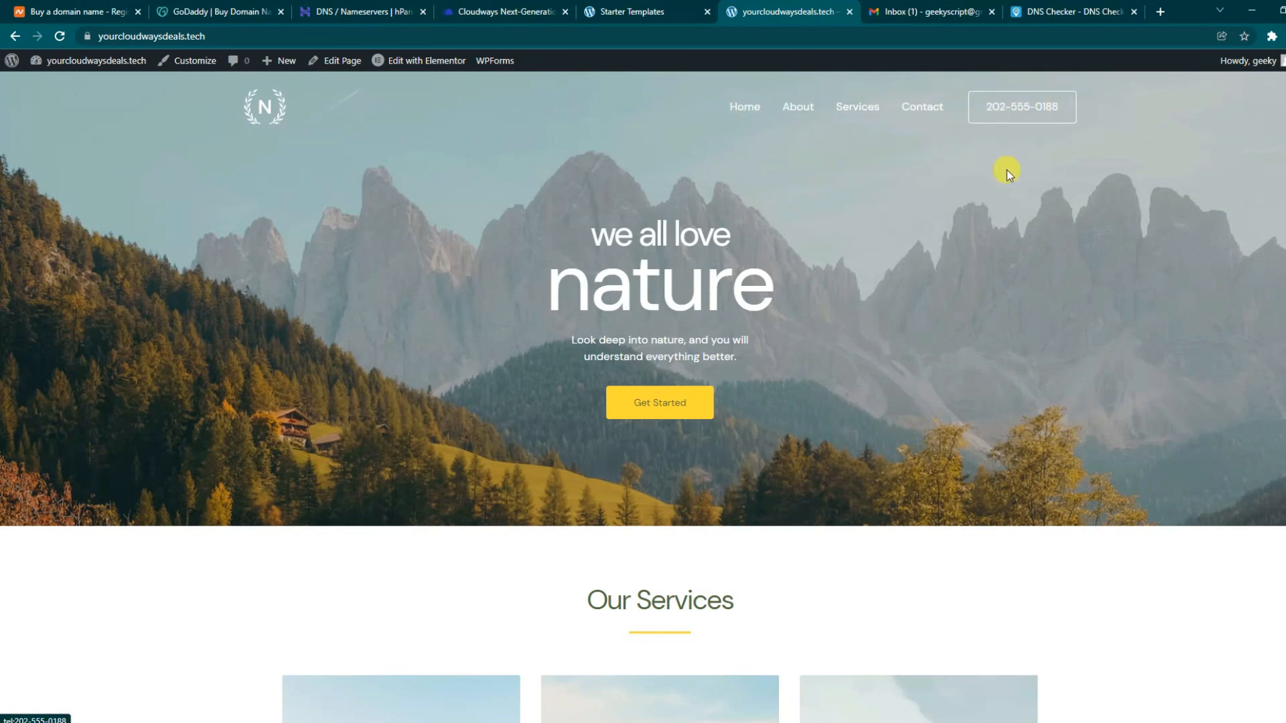
left_click_drag(559, 227, 809, 333)
left_click(810, 333)
- Scroll further to review the Our Services section of the homepage
scroll(804, 428, "down", 10)
scroll(794, 432, "down", 1)
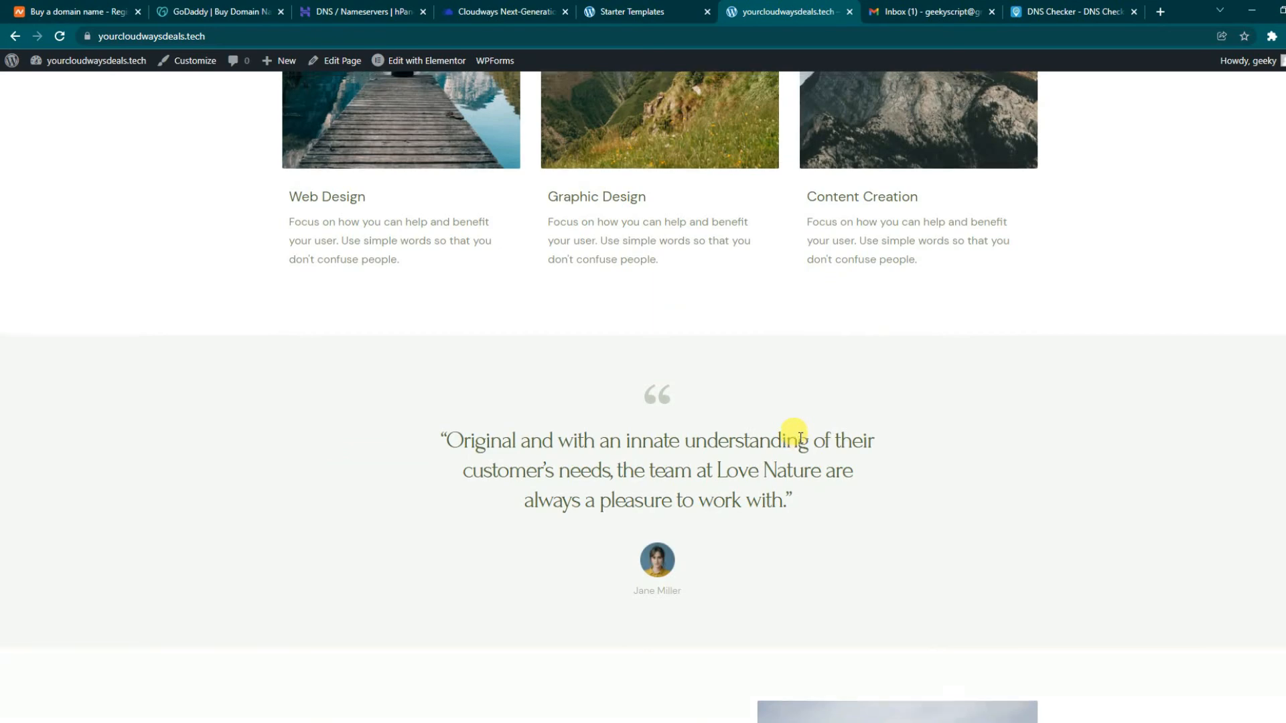
scroll(794, 432, "up", 5)
left_click_drag(577, 103, 779, 113)
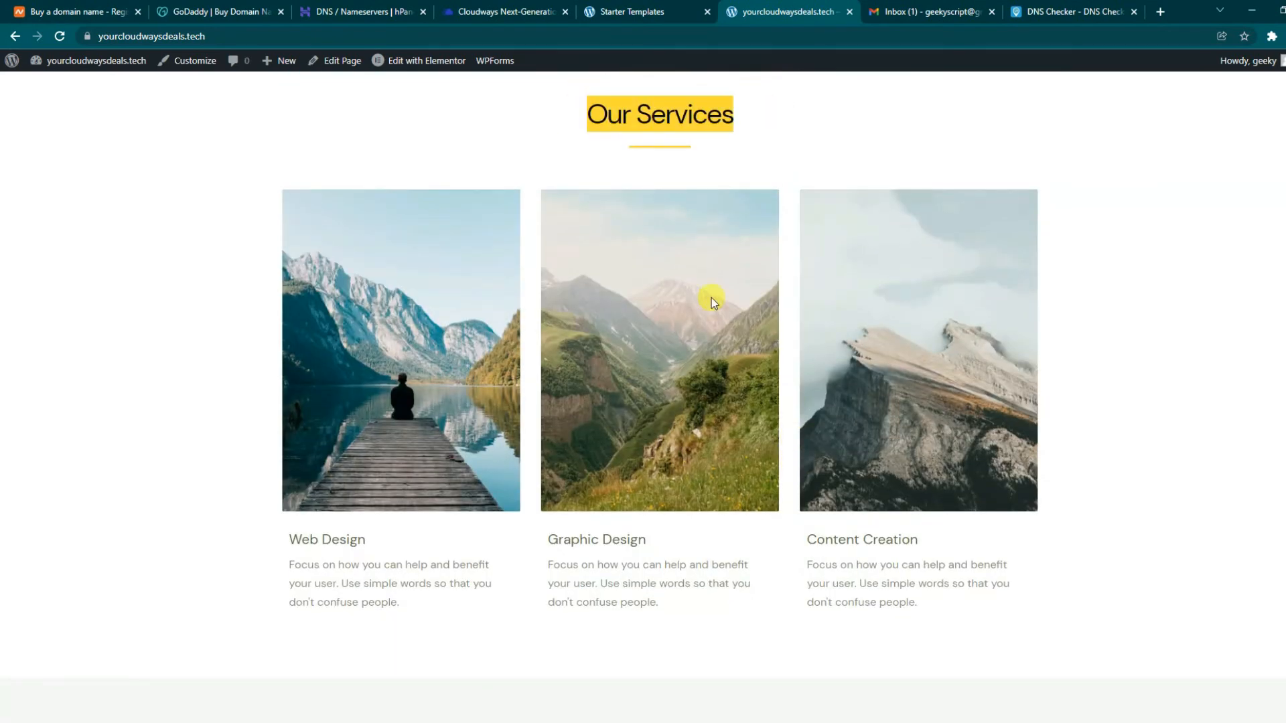
scroll(715, 244, "down", 15)
scroll(643, 402, "up", 20)
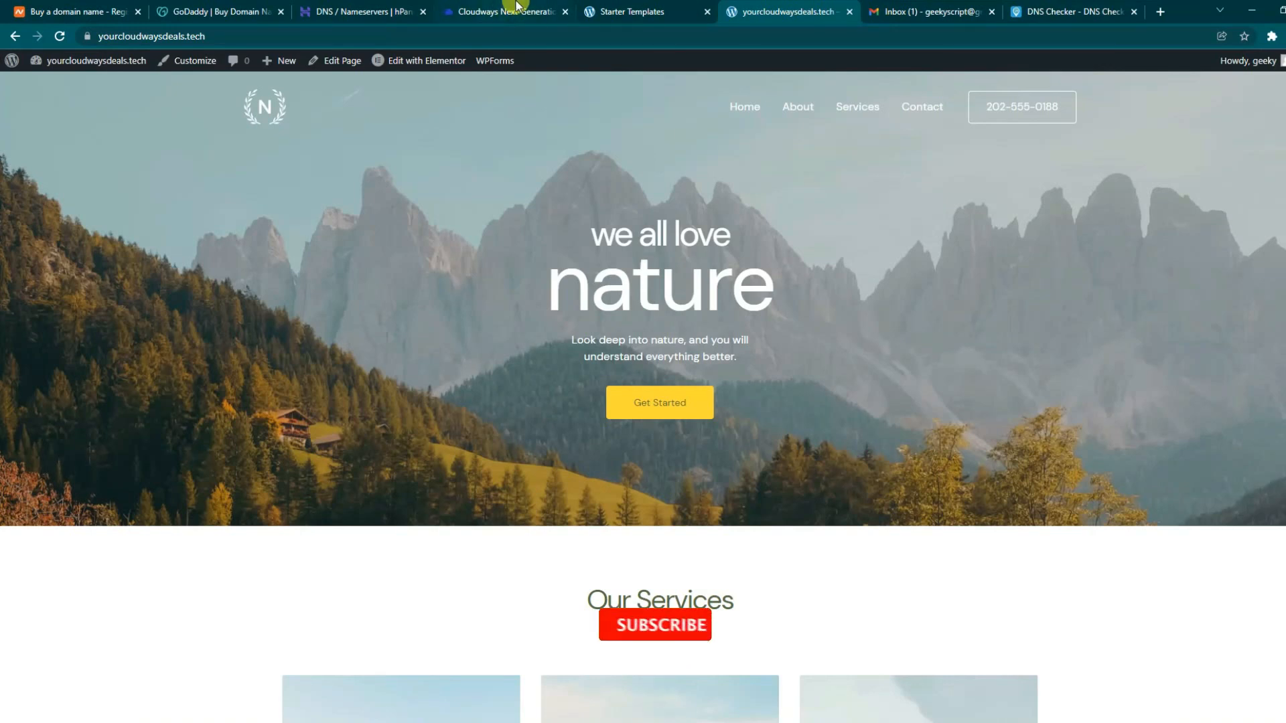
left_click(504, 10)
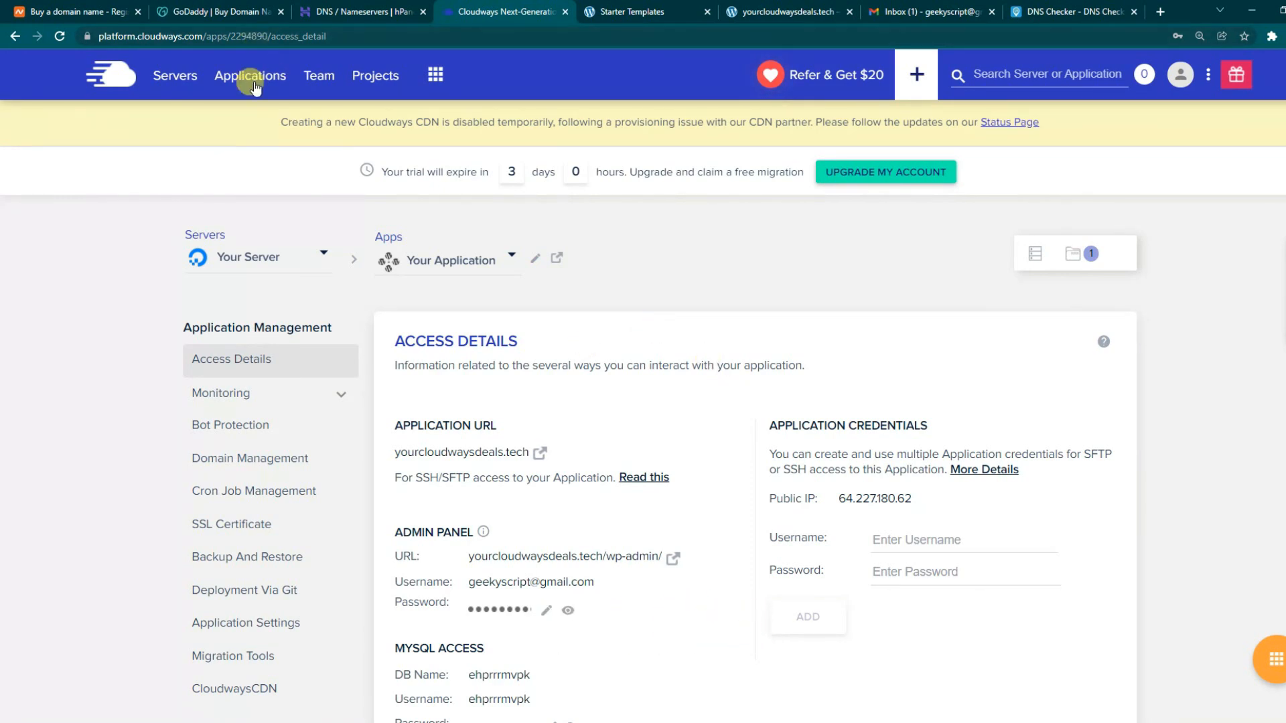
- From Applications, start a new application and select Your Server as its target
left_click(286, 88)
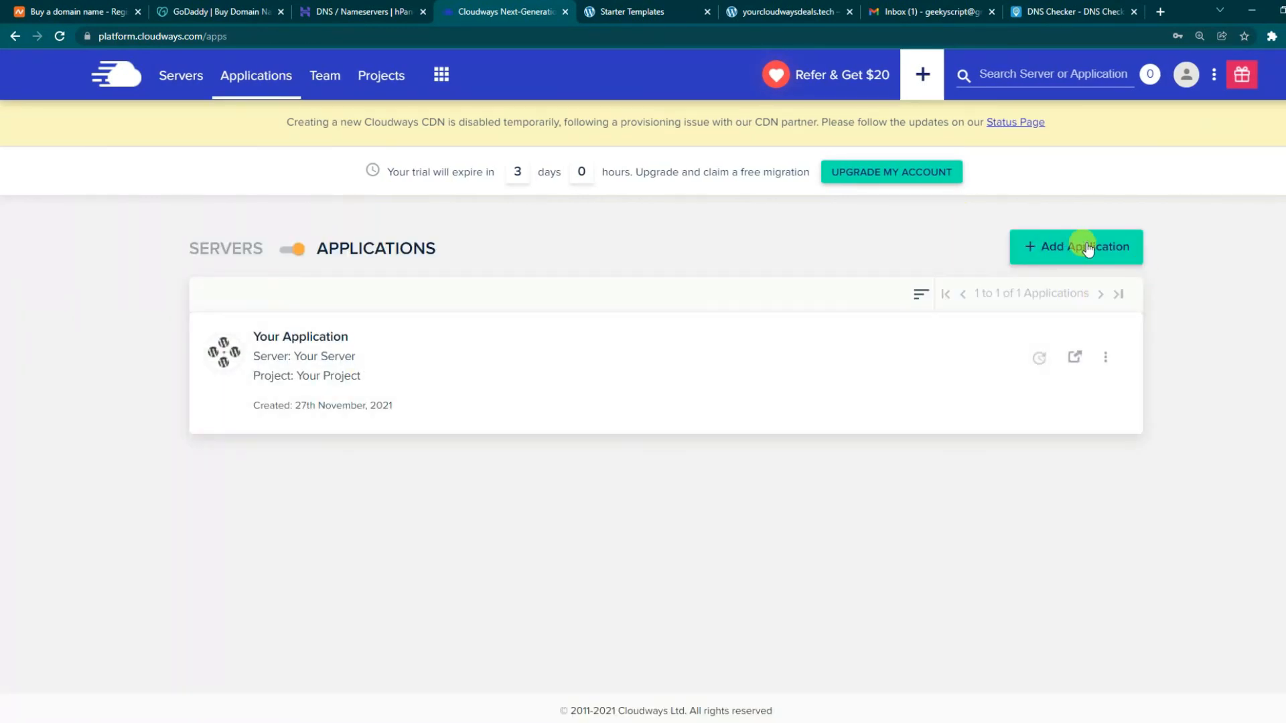
left_click(1114, 249)
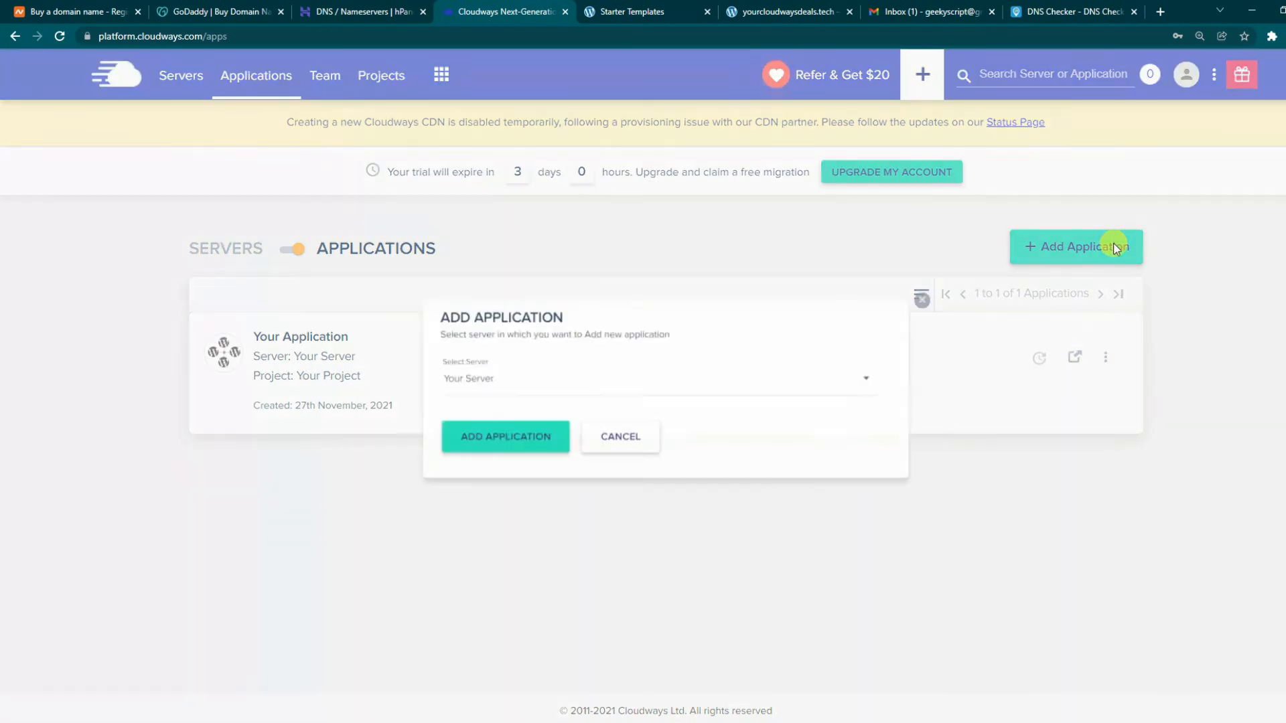
left_click(474, 388)
left_click(473, 388)
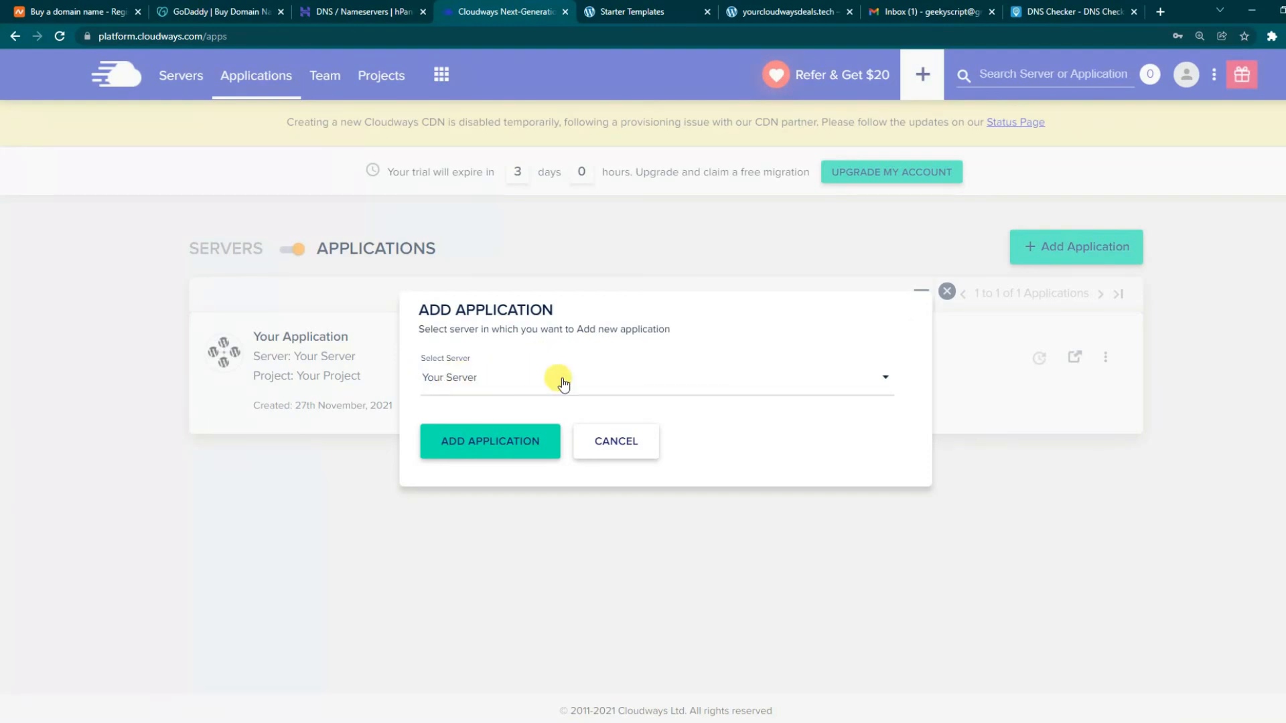
left_click(489, 448)
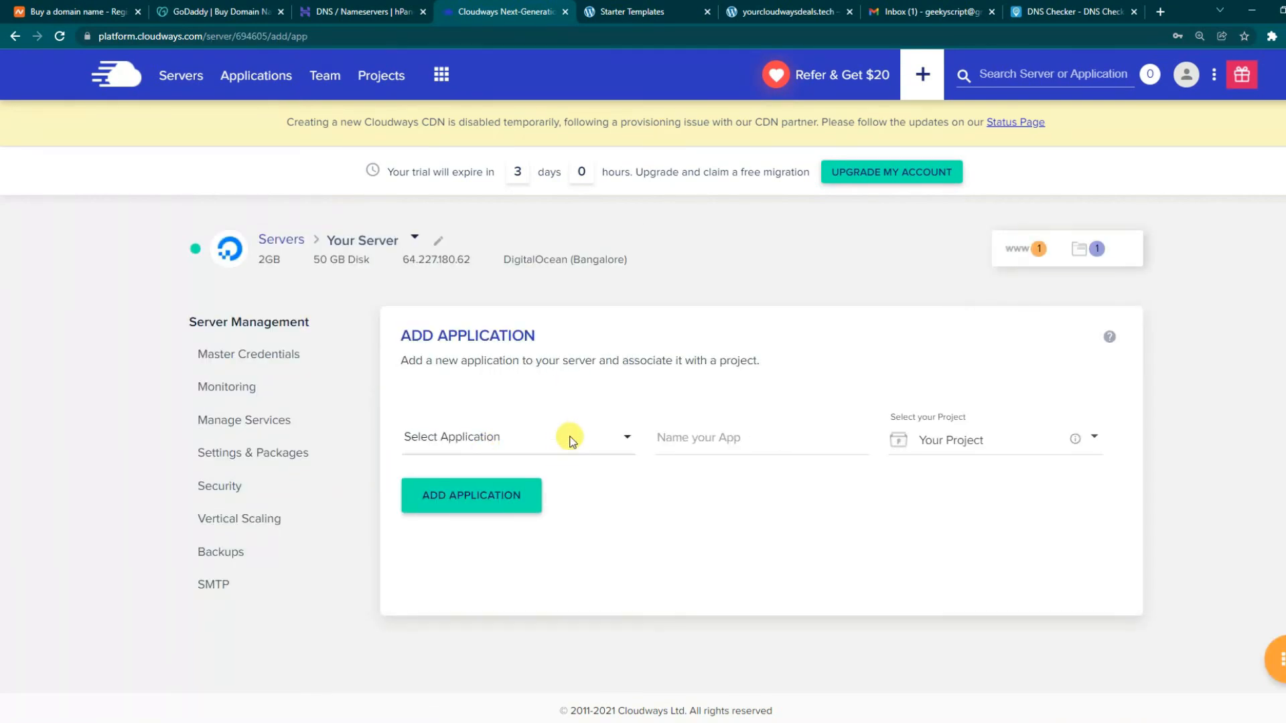
- Add a PHP Custom App named 'My PHP' on Your Server, keeping Your Project as its project
left_click(569, 437)
scroll(548, 479, "down", 2)
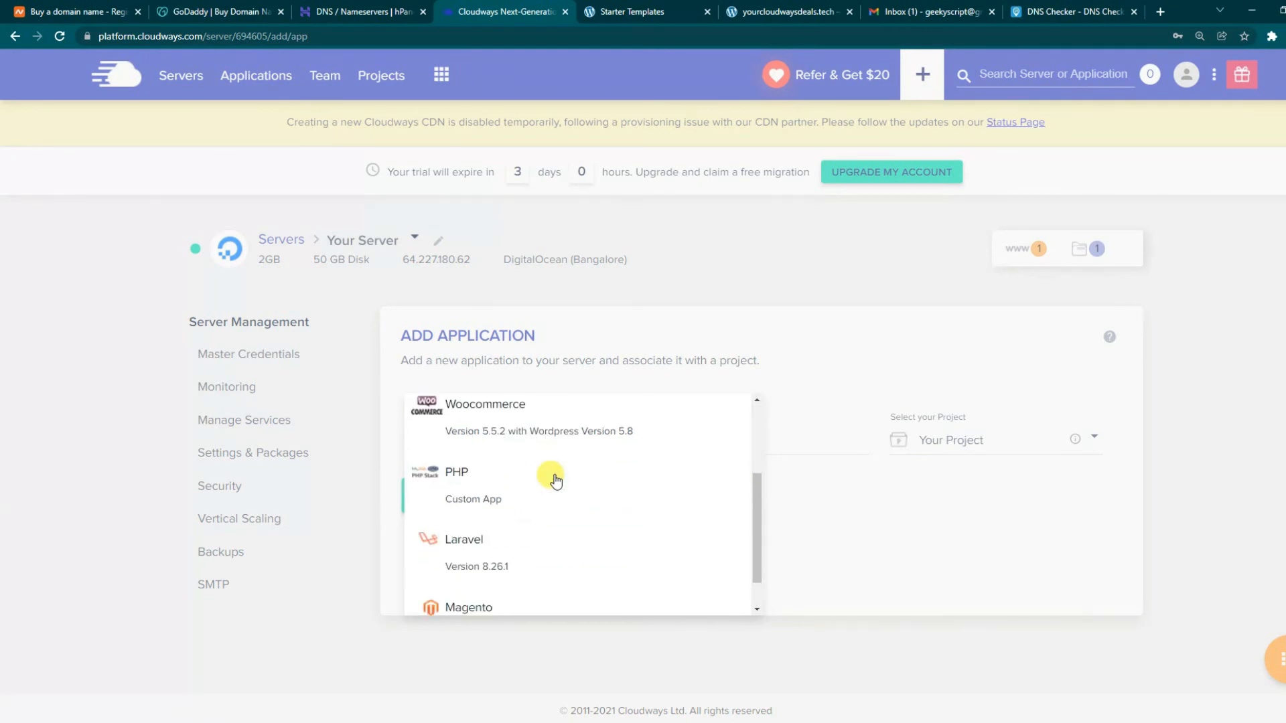
left_click(457, 477)
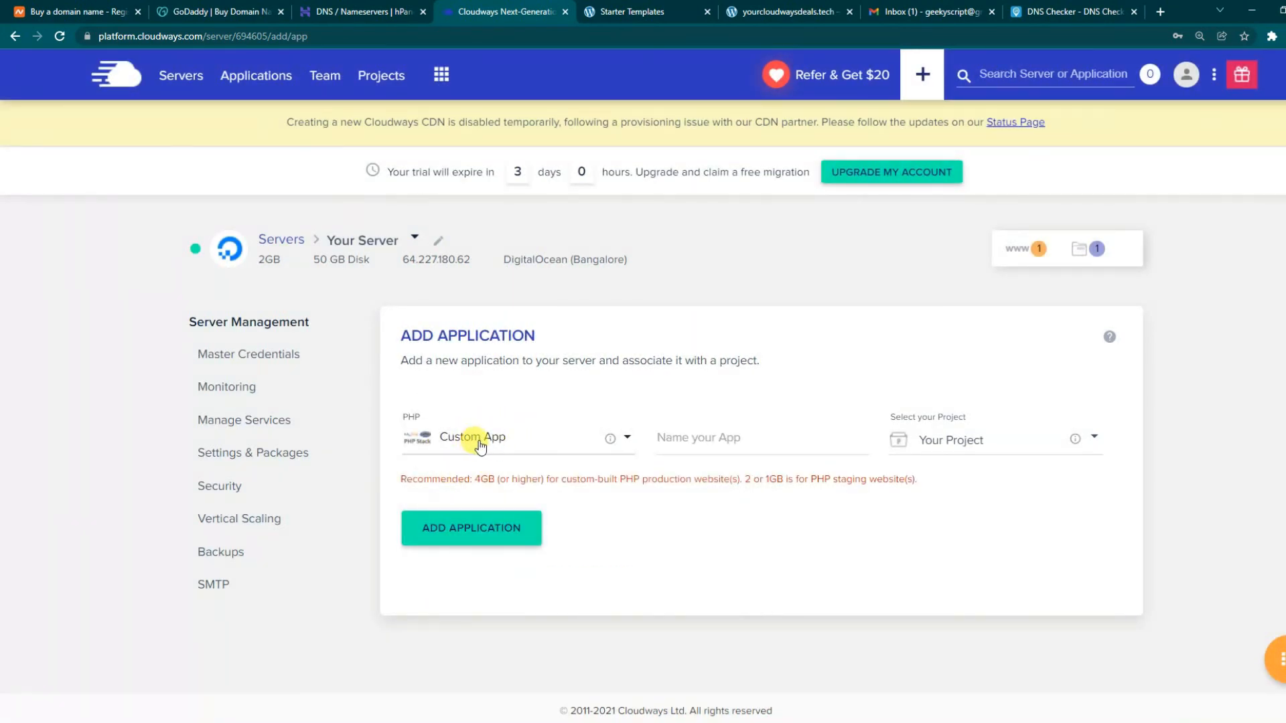
left_click(734, 439)
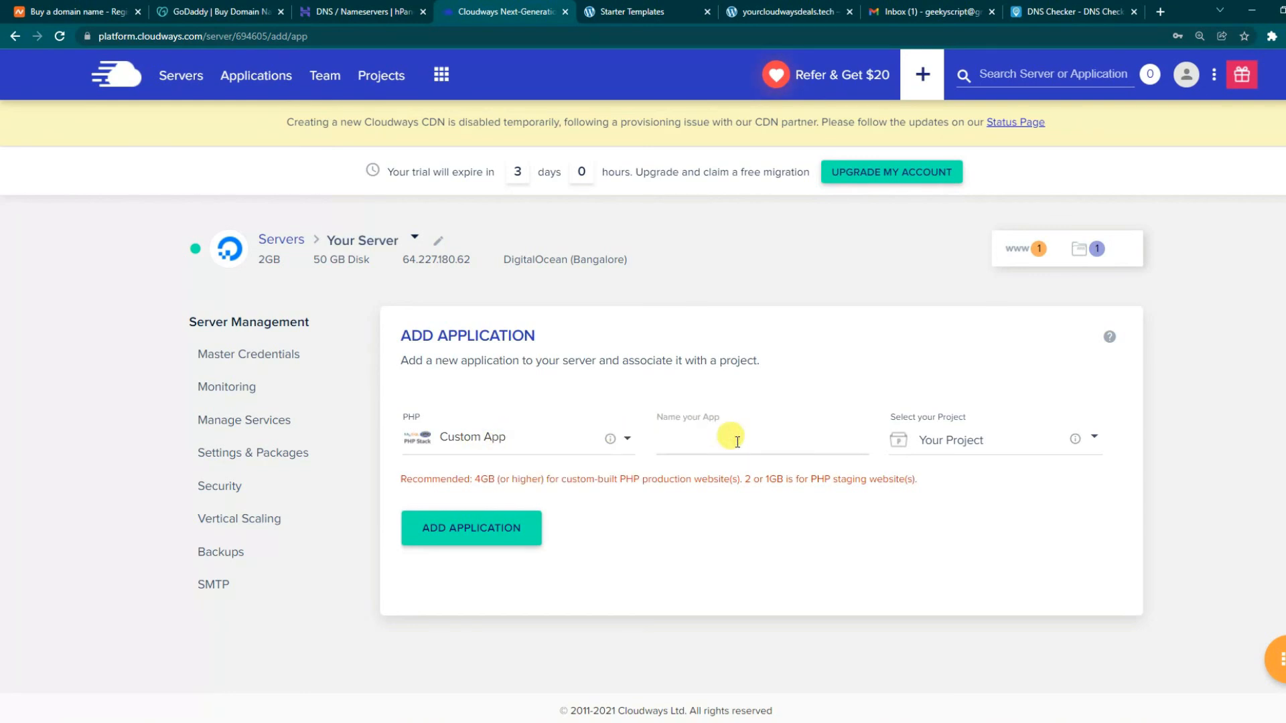
type("My PHP")
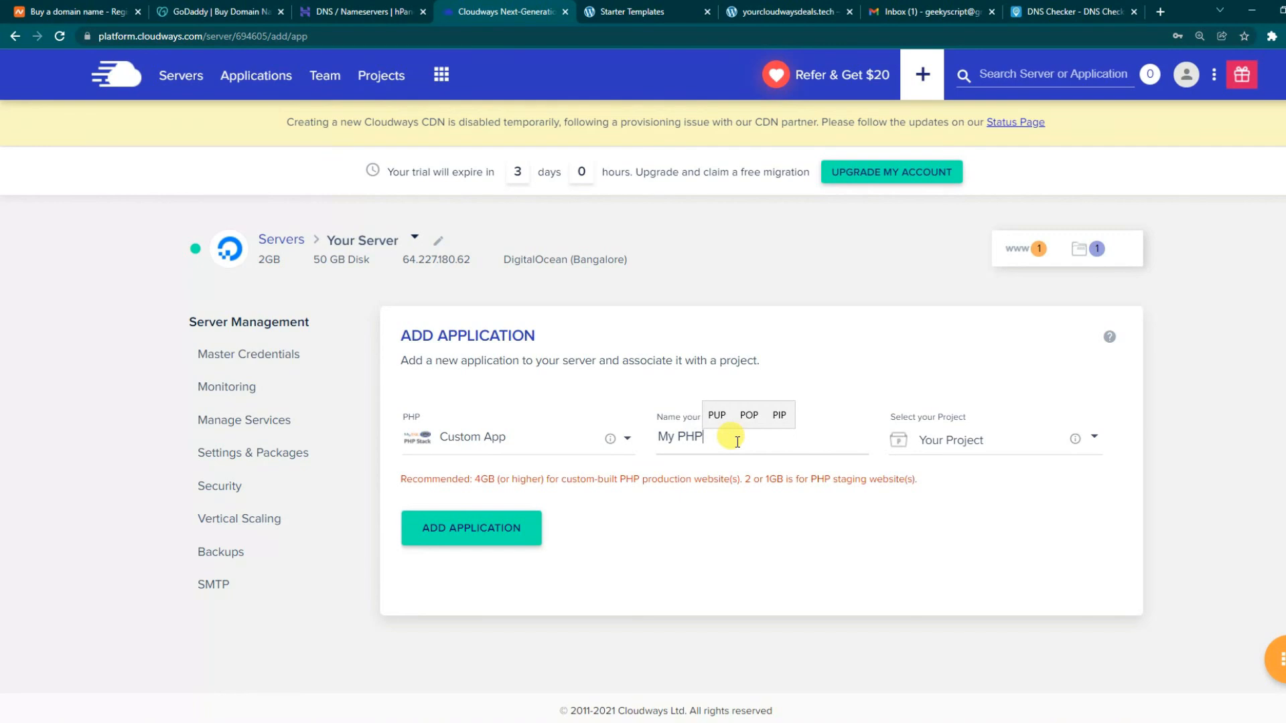
left_click(985, 440)
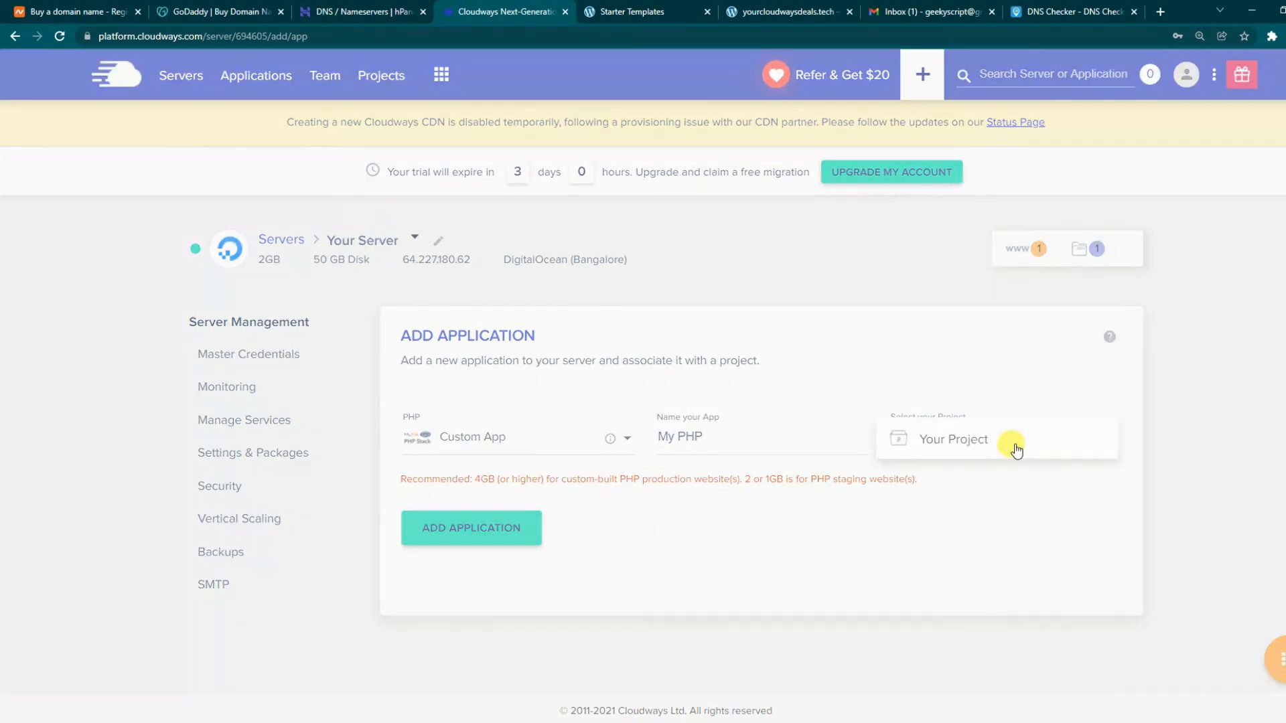
left_click(981, 445)
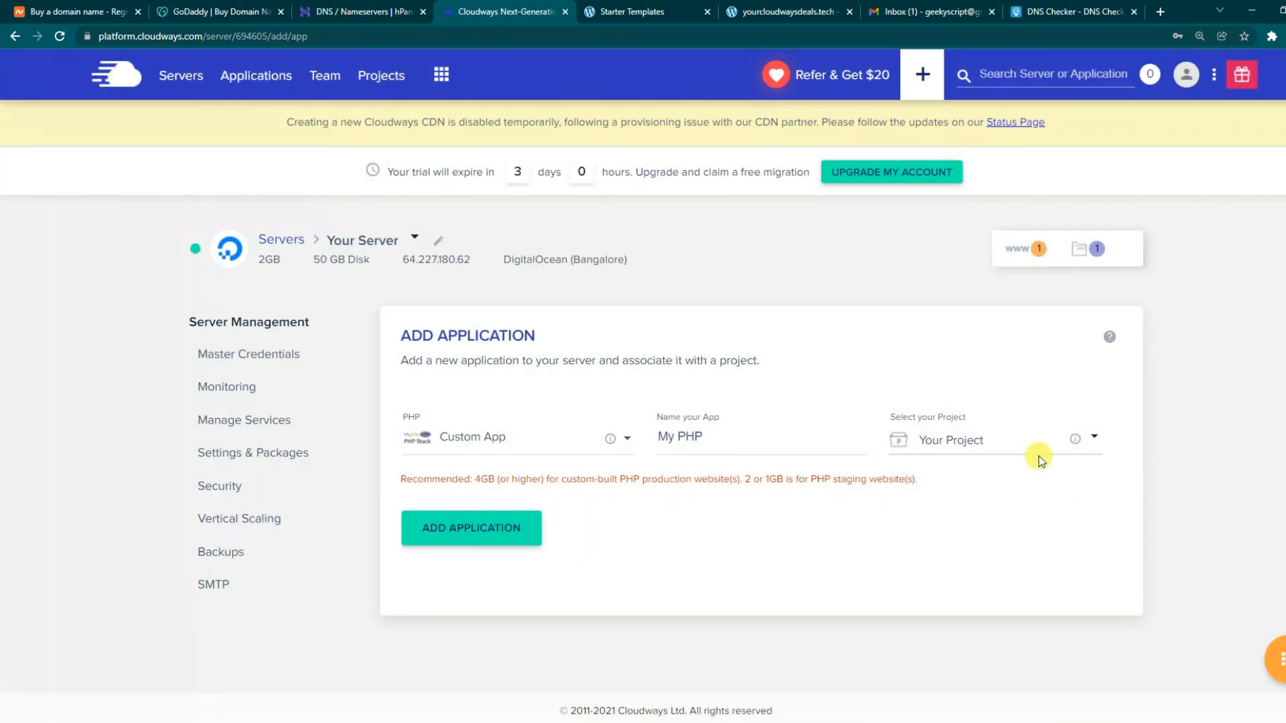
left_click(477, 536)
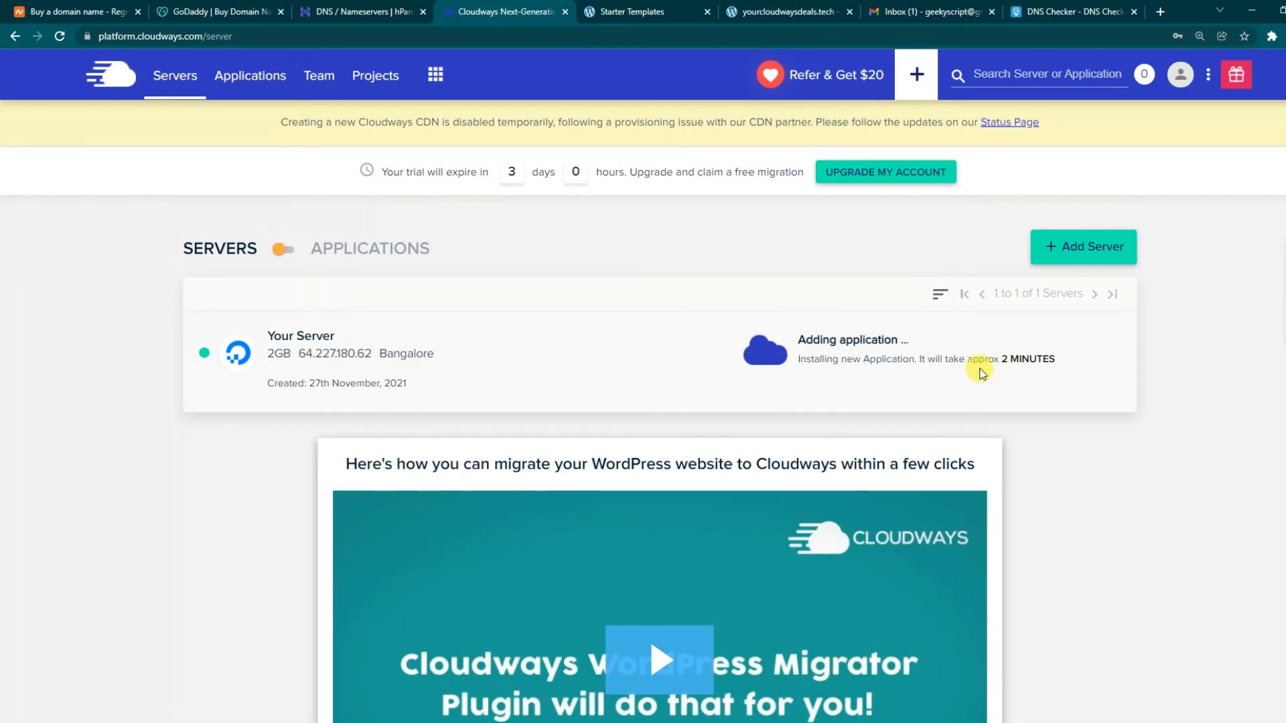
left_click_drag(128, 36, 221, 34)
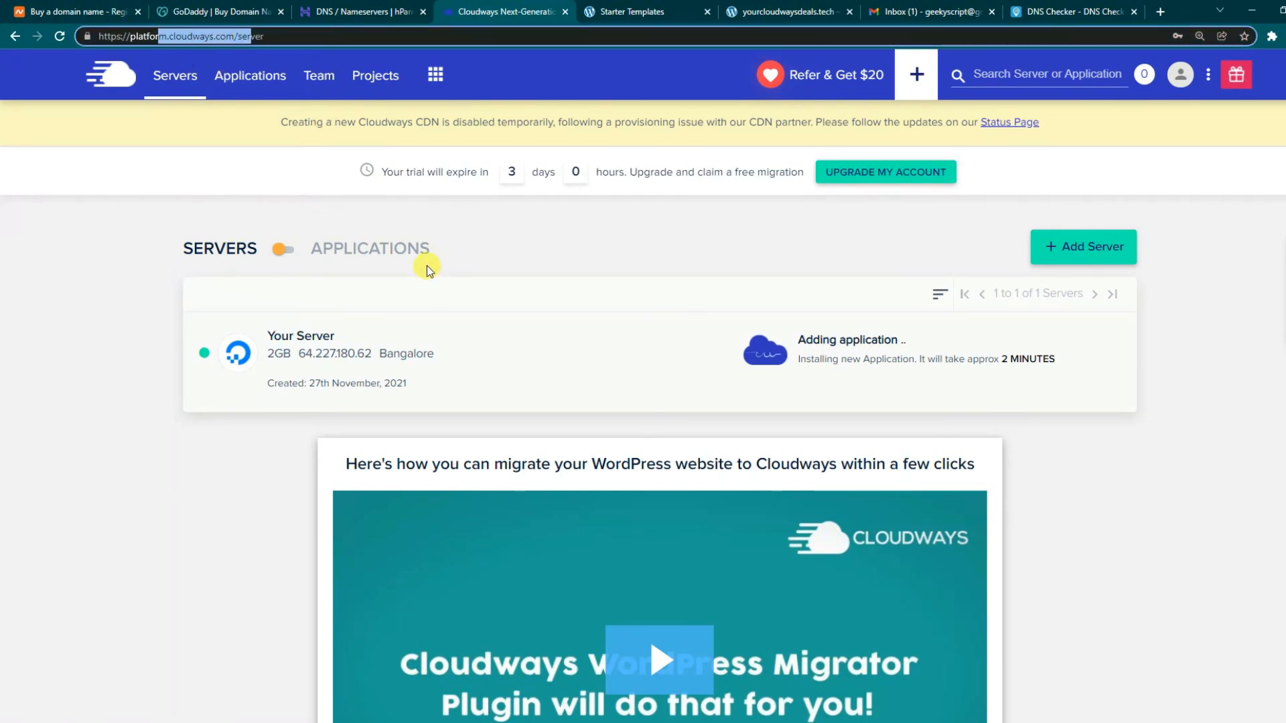